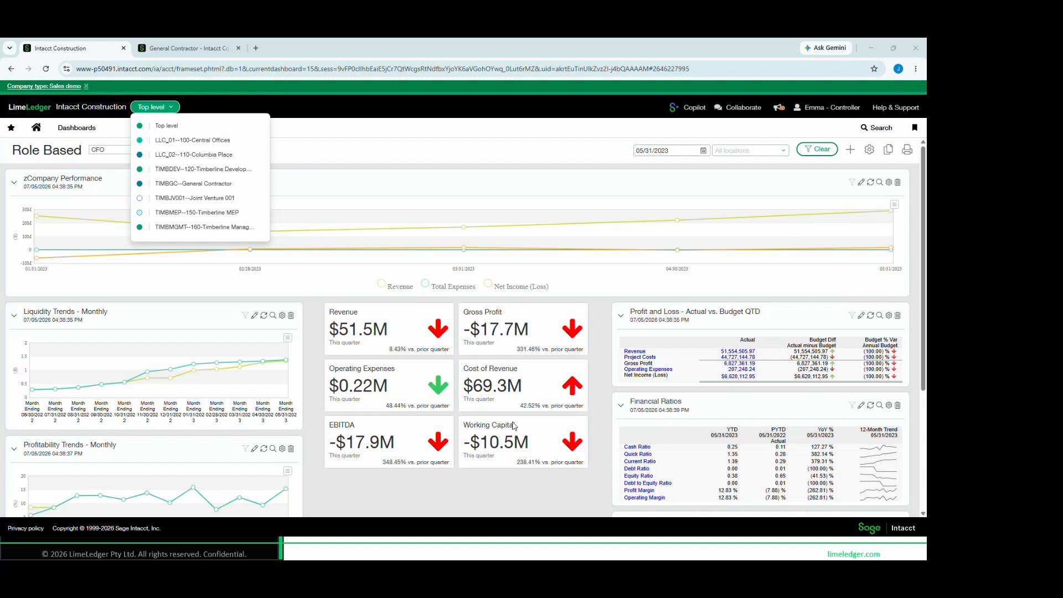
Check which role-based dashboards can be chosen, and examine the CFO dashboard's company performance chart, monthly trends and performance cards
{"action": "left_click", "coordinate": [333, 168]}
{"action": "left_click", "coordinate": [142, 150]}
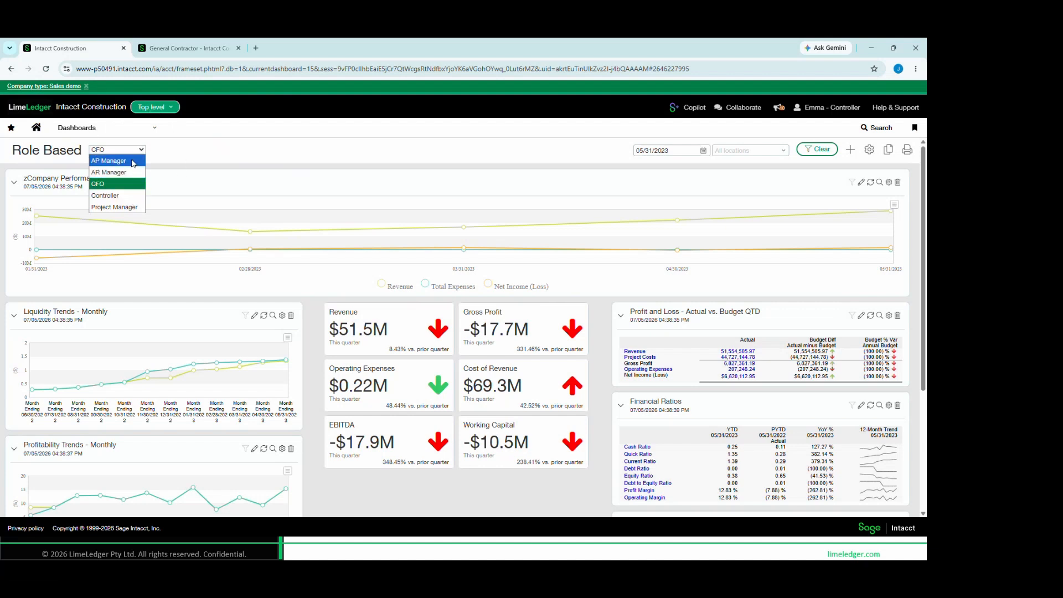
{"action": "left_click", "coordinate": [138, 209]}
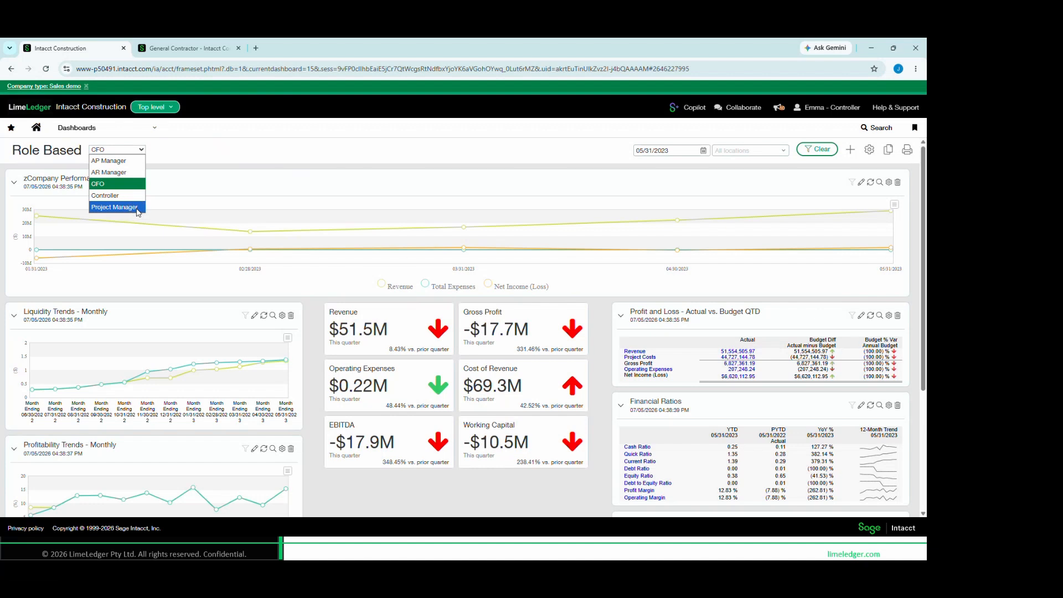
{"action": "left_click", "coordinate": [175, 143]}
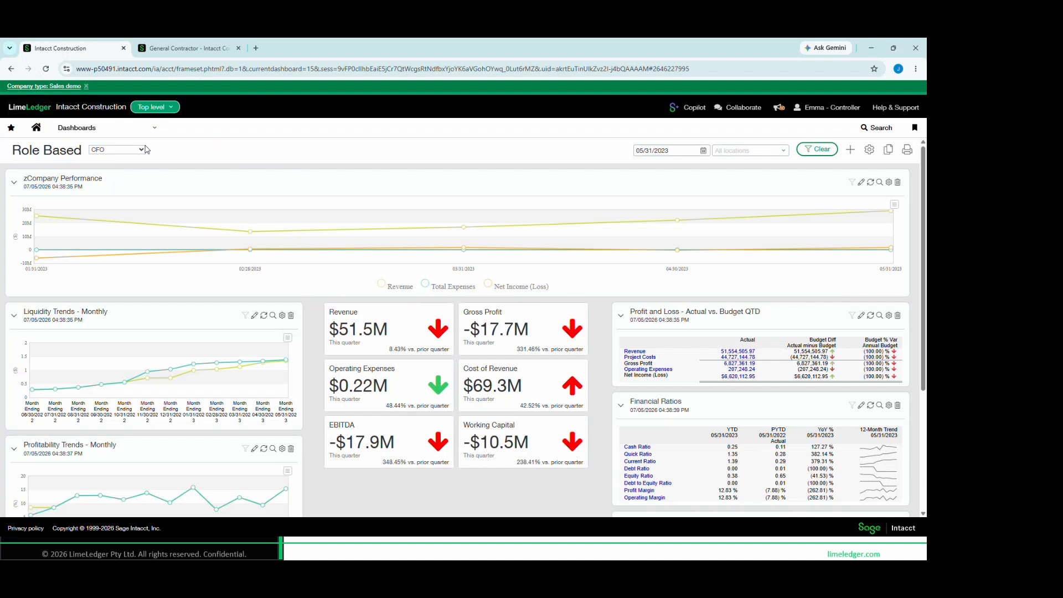
{"action": "mouse_move", "coordinate": [345, 254]}
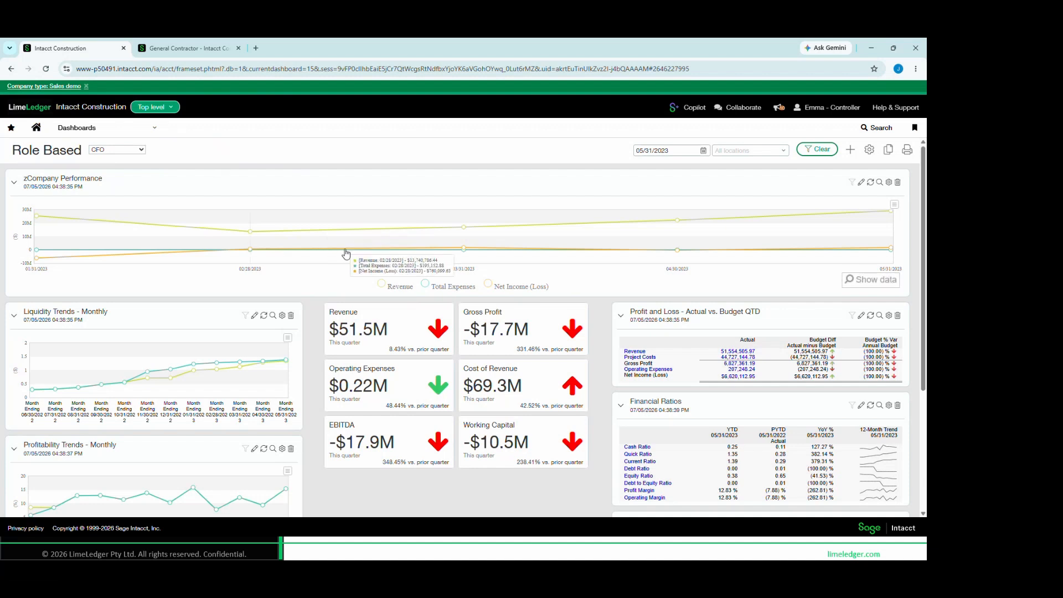
{"action": "mouse_move", "coordinate": [248, 389]}
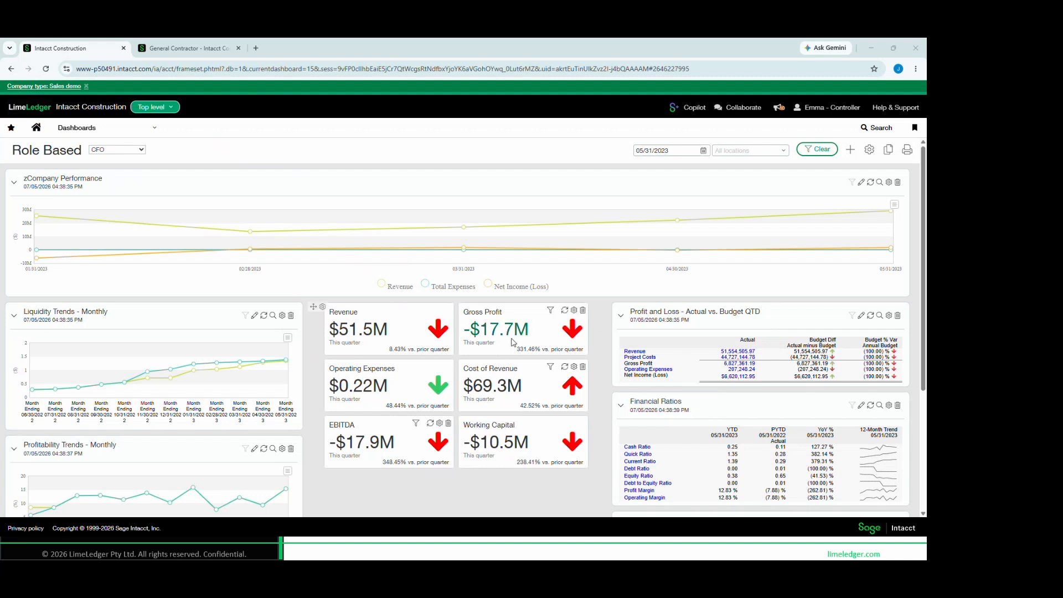
Switch the role-based dashboard to Controller and review its performance cards
{"action": "left_click", "coordinate": [138, 150]}
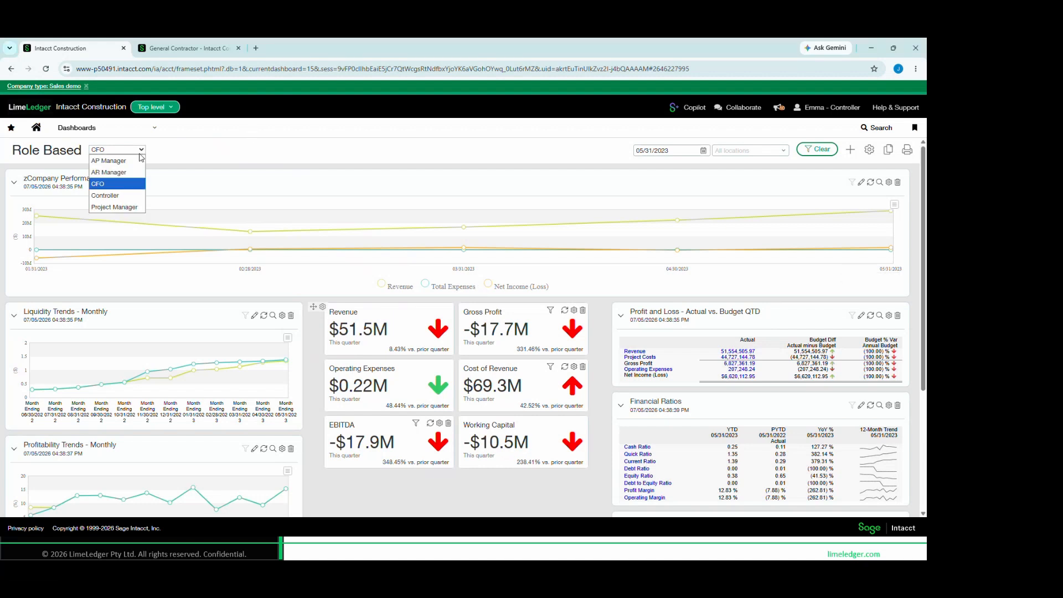
{"action": "left_click", "coordinate": [126, 195]}
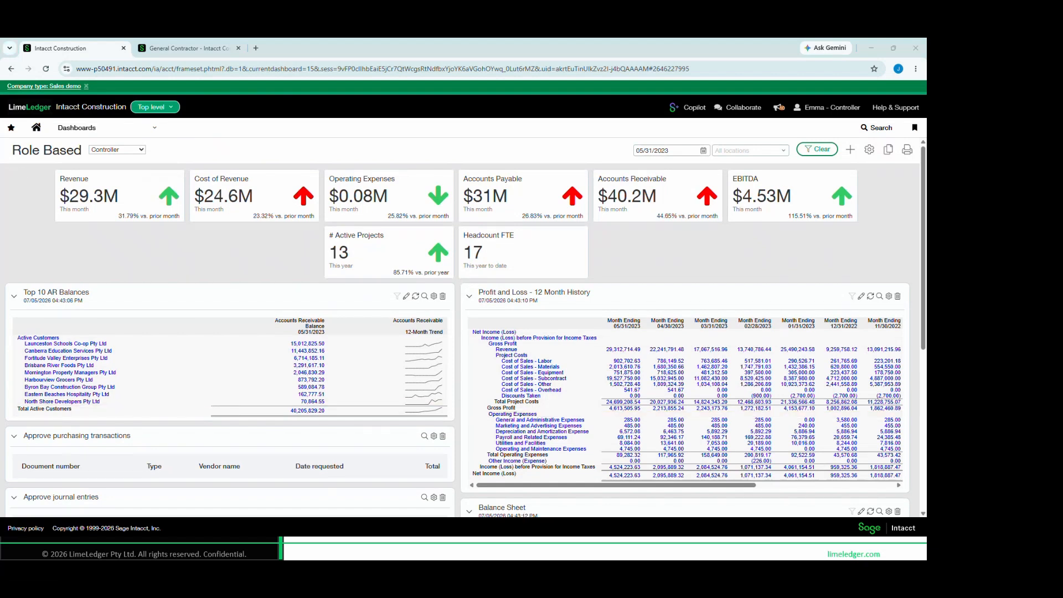
{"action": "left_click_drag", "start_coordinate": [472, 282], "coordinate": [642, 312]}
{"action": "left_click_drag", "start_coordinate": [50, 169], "coordinate": [456, 286]}
{"action": "left_click_drag", "start_coordinate": [459, 228], "coordinate": [538, 284]}
Go to the General Contractor entity's Project Performance dashboard and examine its cards and the project overviews by project, PM and job type
{"action": "left_click", "coordinate": [177, 49]}
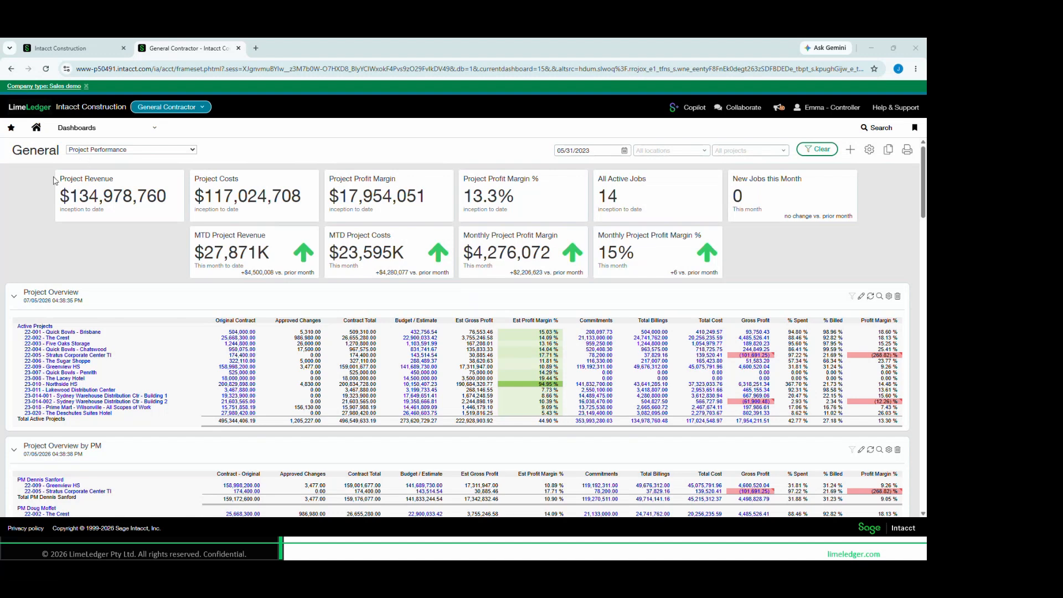
{"action": "mouse_move", "coordinate": [55, 166]}
{"action": "left_mouse_down"}
{"action": "mouse_move", "coordinate": [111, 213]}
{"action": "mouse_move", "coordinate": [560, 229]}
{"action": "left_mouse_up"}
{"action": "left_click_drag", "start_coordinate": [15, 284], "coordinate": [95, 308]}
{"action": "left_click_drag", "start_coordinate": [14, 317], "coordinate": [179, 435]}
{"action": "key", "text": "ctrl"}
{"action": "scroll", "coordinate": [123, 309], "scroll_direction": "down", "scroll_amount": 3}
{"action": "scroll", "coordinate": [125, 311], "scroll_direction": "down", "scroll_amount": 1}
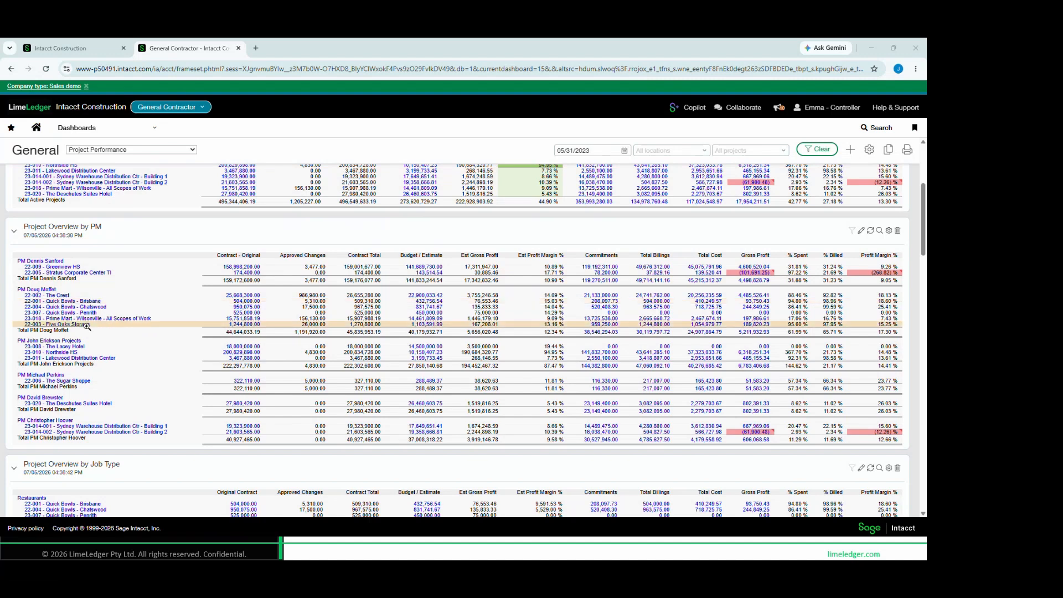
{"action": "scroll", "coordinate": [100, 374], "scroll_direction": "down", "scroll_amount": 3}
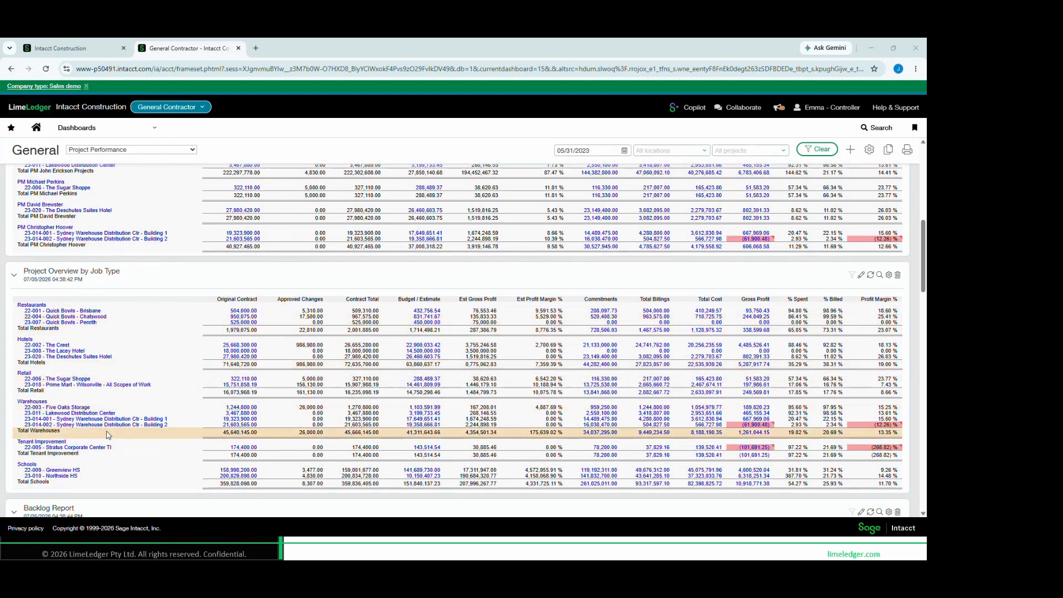
{"action": "scroll", "coordinate": [109, 434], "scroll_direction": "up", "scroll_amount": 4}
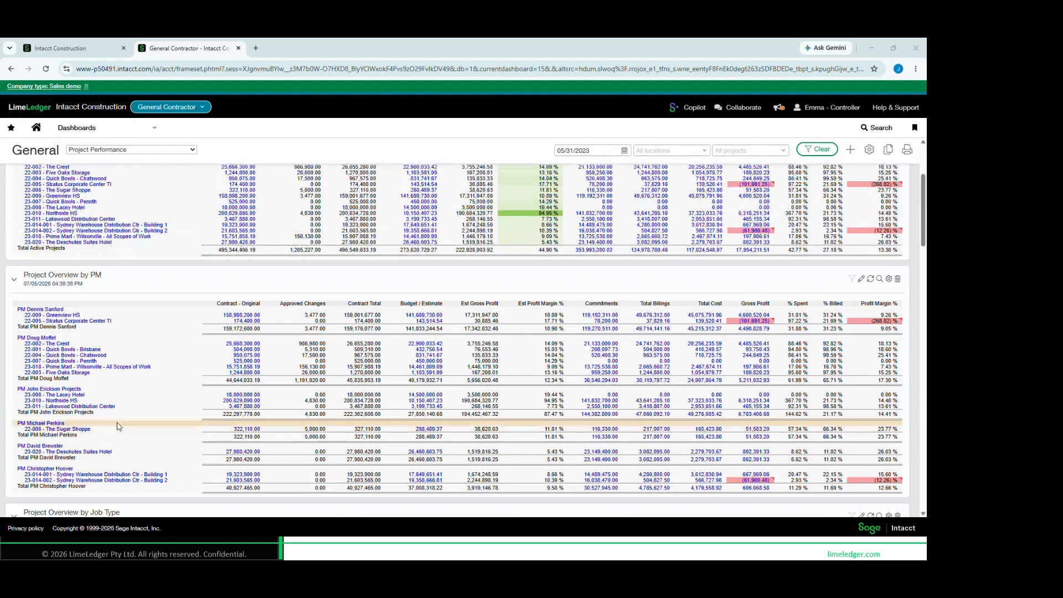
{"action": "scroll", "coordinate": [120, 428], "scroll_direction": "up", "scroll_amount": 3}
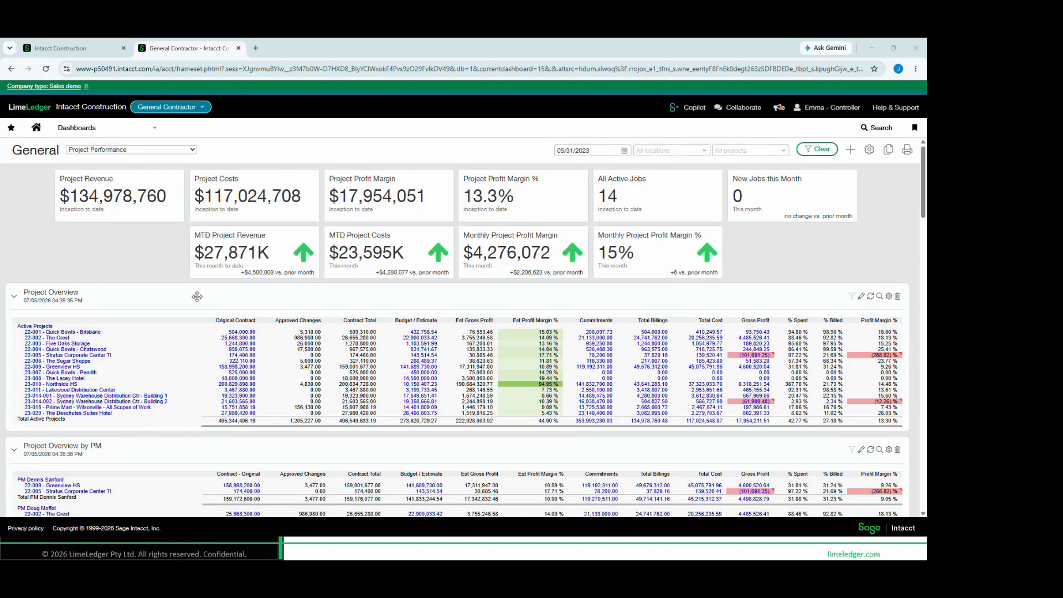
Open the Project Performance dashboard's properties and display its filter options
{"action": "left_click", "coordinate": [868, 153]}
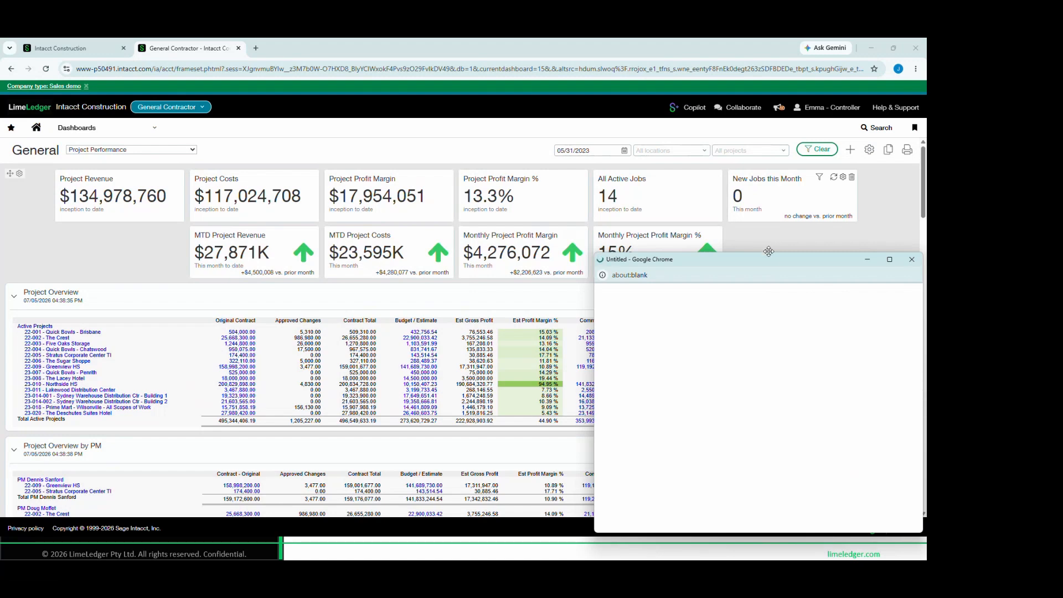
{"action": "left_click_drag", "start_coordinate": [769, 251], "coordinate": [756, 165]}
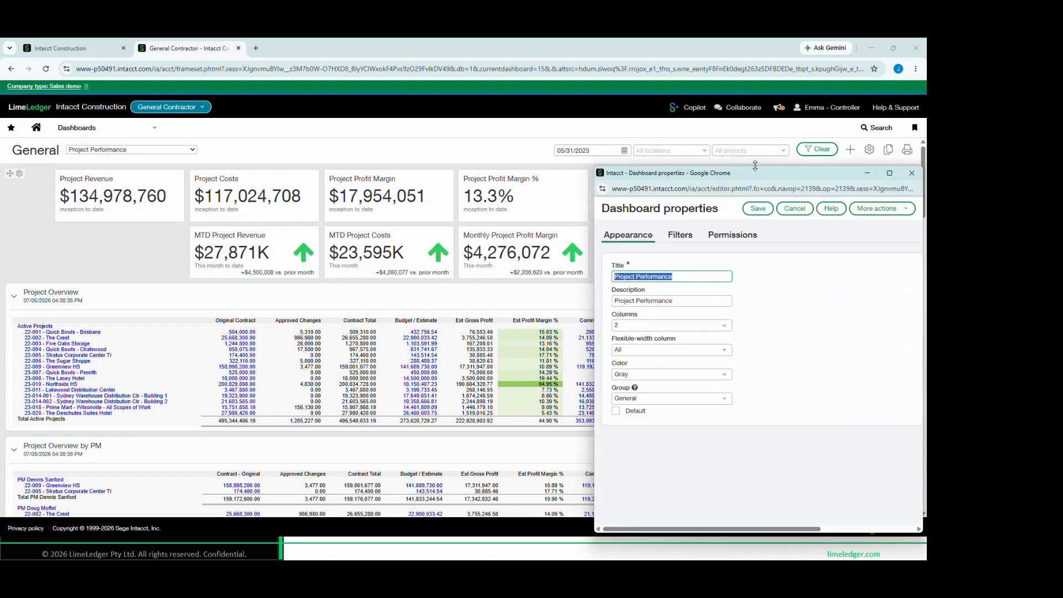
{"action": "left_click", "coordinate": [680, 235]}
{"action": "scroll", "coordinate": [709, 410], "scroll_direction": "down", "scroll_amount": 1}
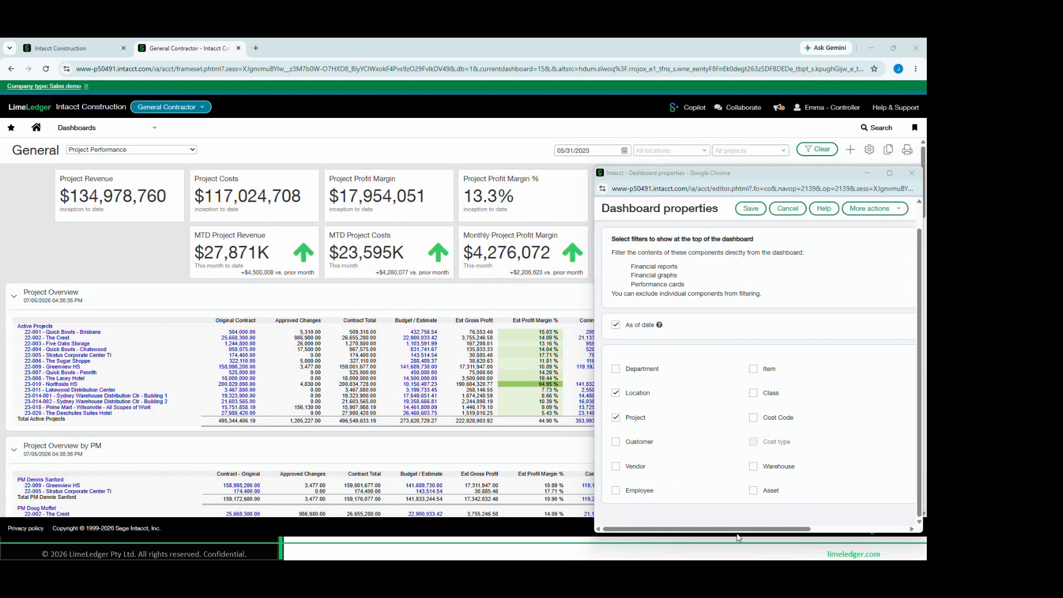
Examine the filter dimensions offered for the dashboard, such as Project, Cost Code, Customer, Vendor and Employee, and close the properties without saving
{"action": "mouse_move", "coordinate": [607, 356]}
{"action": "left_mouse_down"}
{"action": "mouse_move", "coordinate": [685, 406]}
{"action": "mouse_move", "coordinate": [686, 505]}
{"action": "left_mouse_up"}
{"action": "mouse_move", "coordinate": [741, 362]}
{"action": "left_mouse_down"}
{"action": "mouse_move", "coordinate": [792, 388]}
{"action": "mouse_move", "coordinate": [812, 497]}
{"action": "left_mouse_up"}
{"action": "mouse_move", "coordinate": [606, 406]}
{"action": "left_mouse_down"}
{"action": "mouse_move", "coordinate": [620, 431]}
{"action": "mouse_move", "coordinate": [657, 427]}
{"action": "left_mouse_up"}
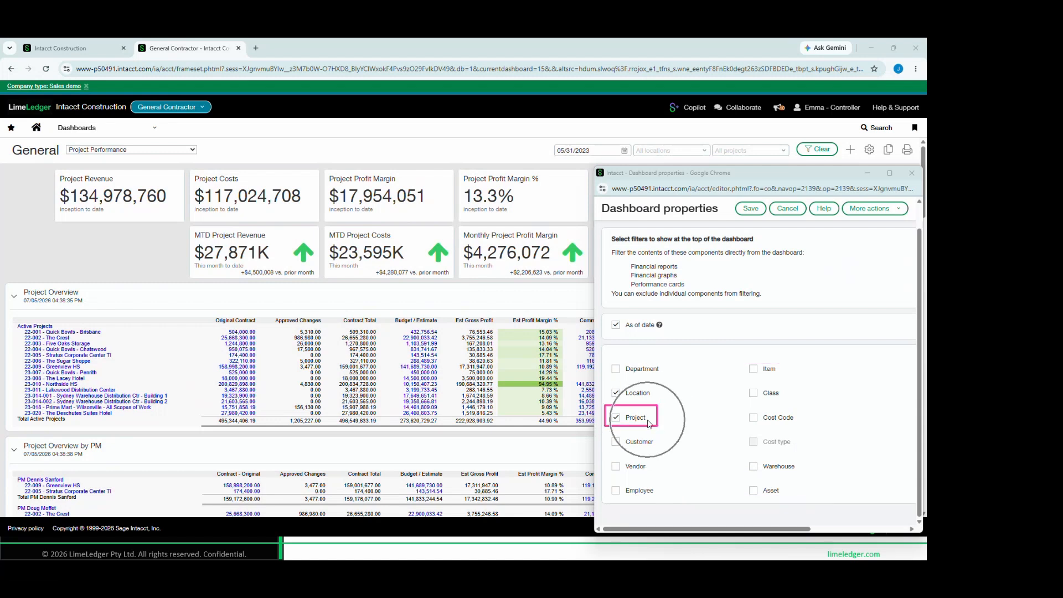
{"action": "mouse_move", "coordinate": [743, 407]}
{"action": "left_mouse_down"}
{"action": "mouse_move", "coordinate": [765, 424]}
{"action": "mouse_move", "coordinate": [803, 428]}
{"action": "mouse_move", "coordinate": [804, 456]}
{"action": "left_mouse_up"}
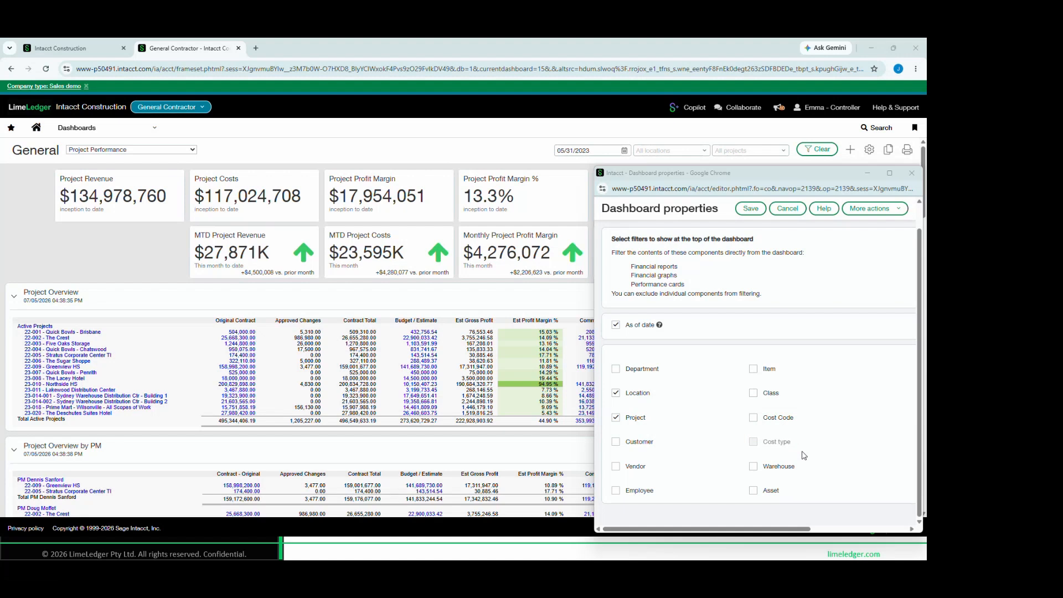
{"action": "mouse_move", "coordinate": [736, 407]}
{"action": "left_mouse_down"}
{"action": "mouse_move", "coordinate": [782, 417]}
{"action": "mouse_move", "coordinate": [819, 443]}
{"action": "mouse_move", "coordinate": [821, 464]}
{"action": "left_mouse_up"}
{"action": "mouse_move", "coordinate": [605, 432]}
{"action": "left_mouse_down"}
{"action": "mouse_move", "coordinate": [664, 457]}
{"action": "mouse_move", "coordinate": [671, 505]}
{"action": "left_mouse_up"}
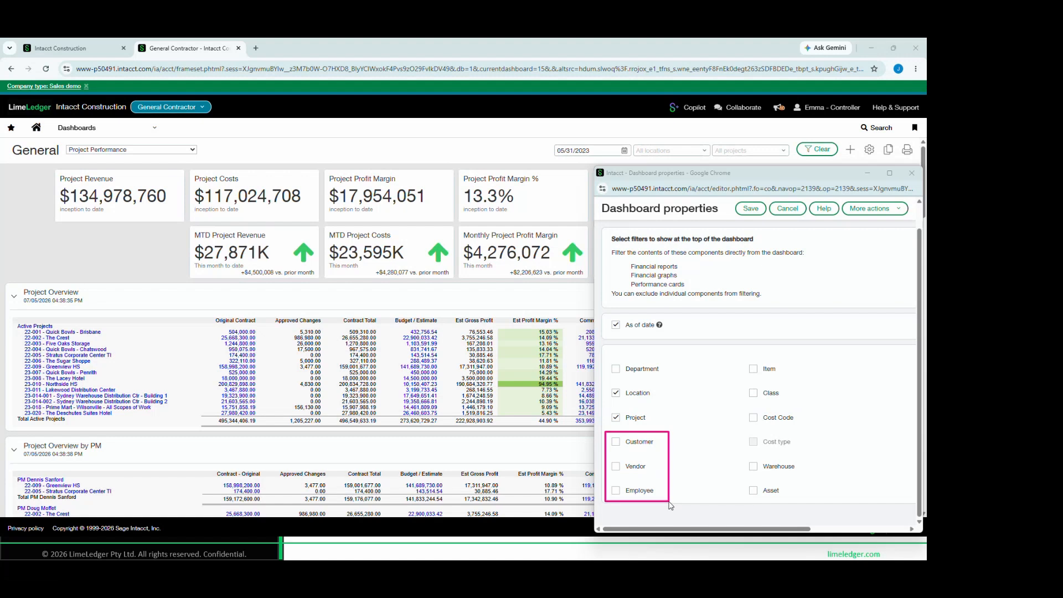
{"action": "left_click_drag", "start_coordinate": [670, 505], "coordinate": [674, 504]}
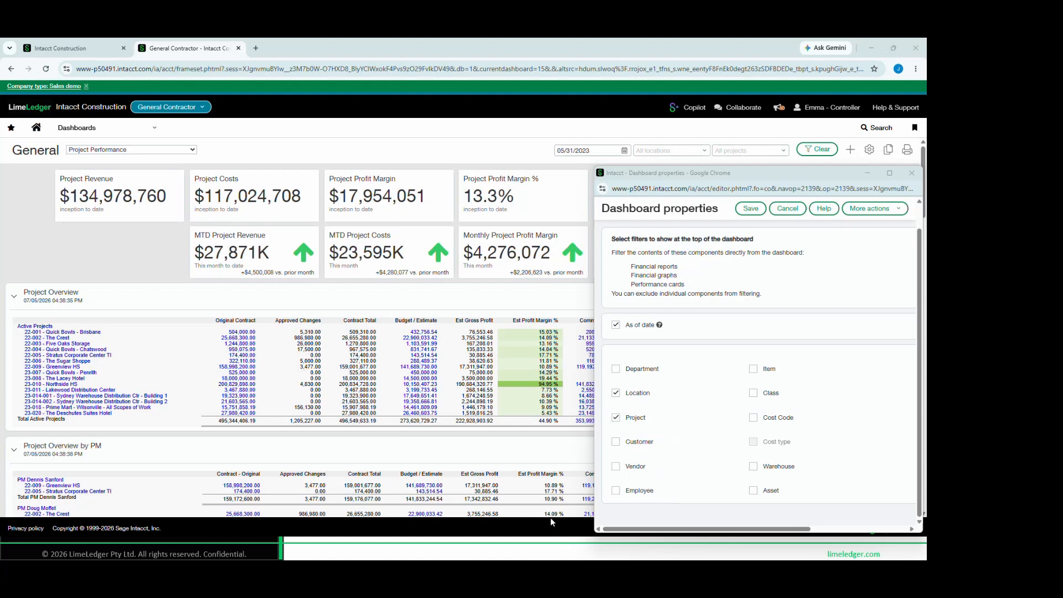
{"action": "left_click", "coordinate": [912, 174]}
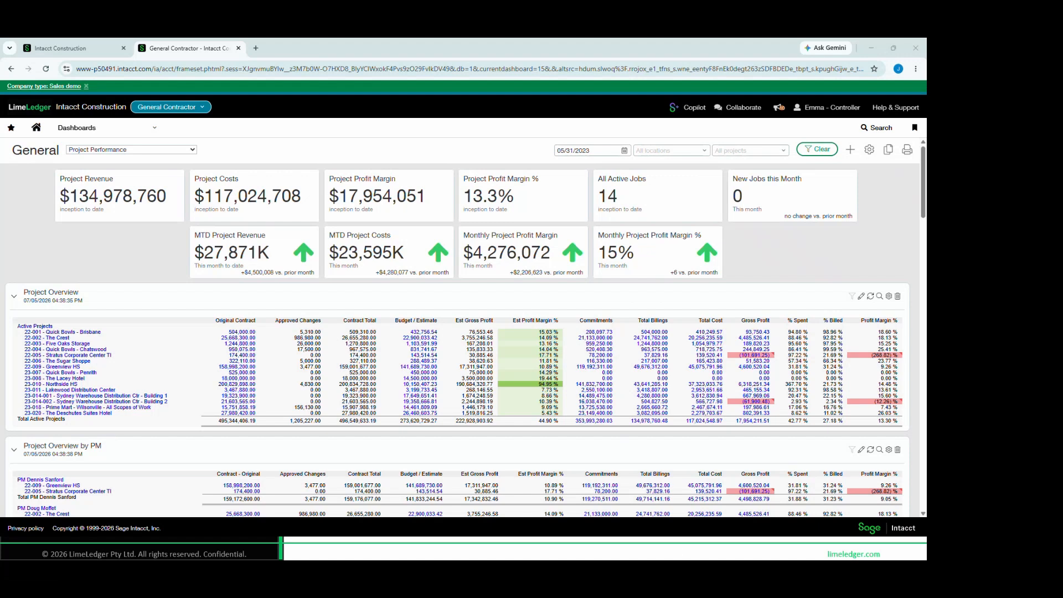
Filter the dashboard to the projects group of the project manager in charge of The Crest, and review the Project Overview
{"action": "left_click", "coordinate": [784, 151]}
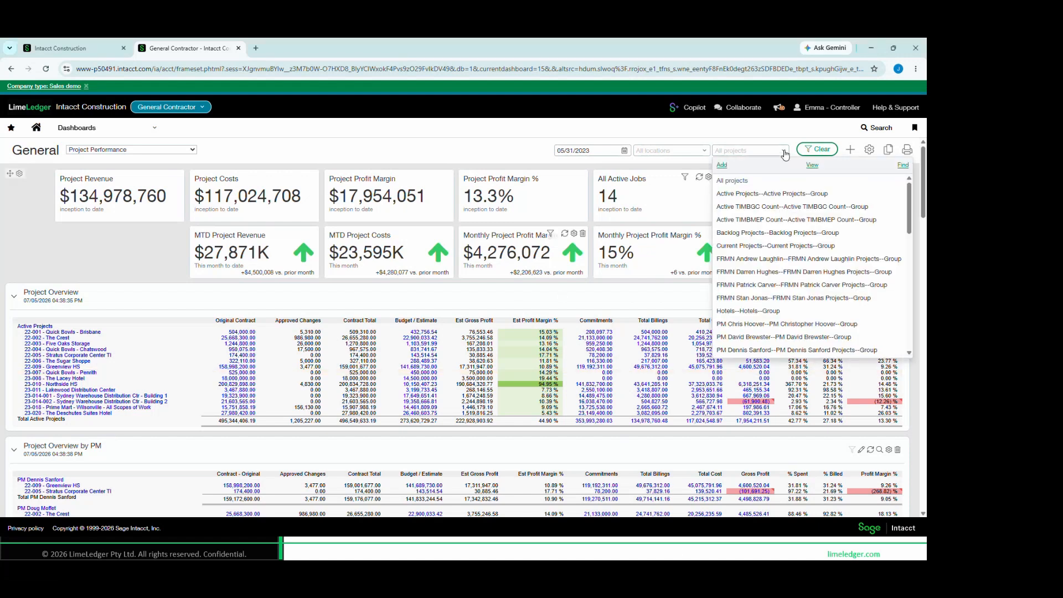
{"action": "scroll", "coordinate": [746, 256], "scroll_direction": "down", "scroll_amount": 5}
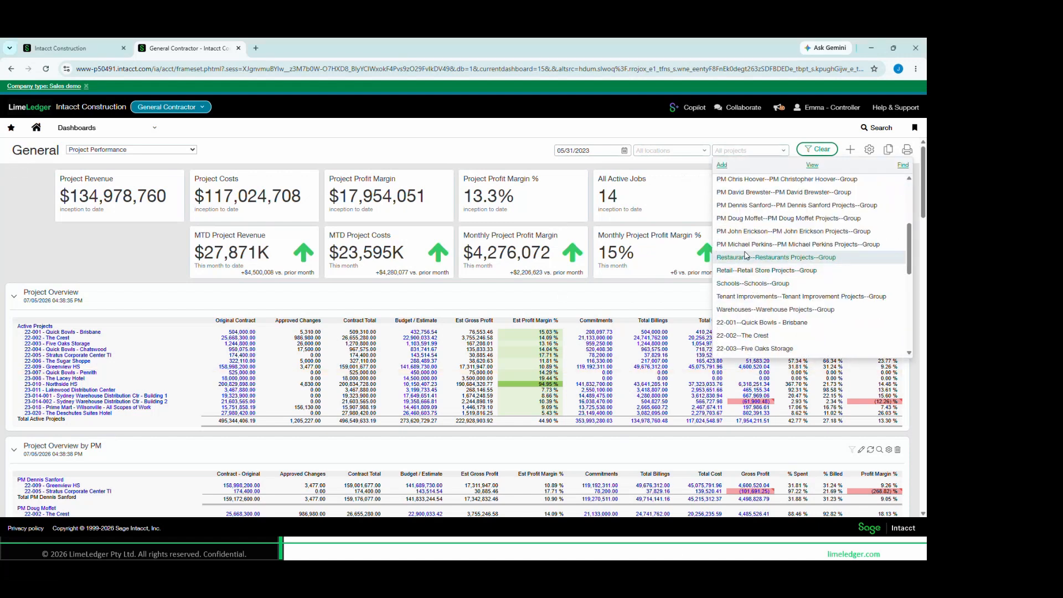
{"action": "left_click", "coordinate": [768, 219]}
{"action": "left_click", "coordinate": [803, 150]}
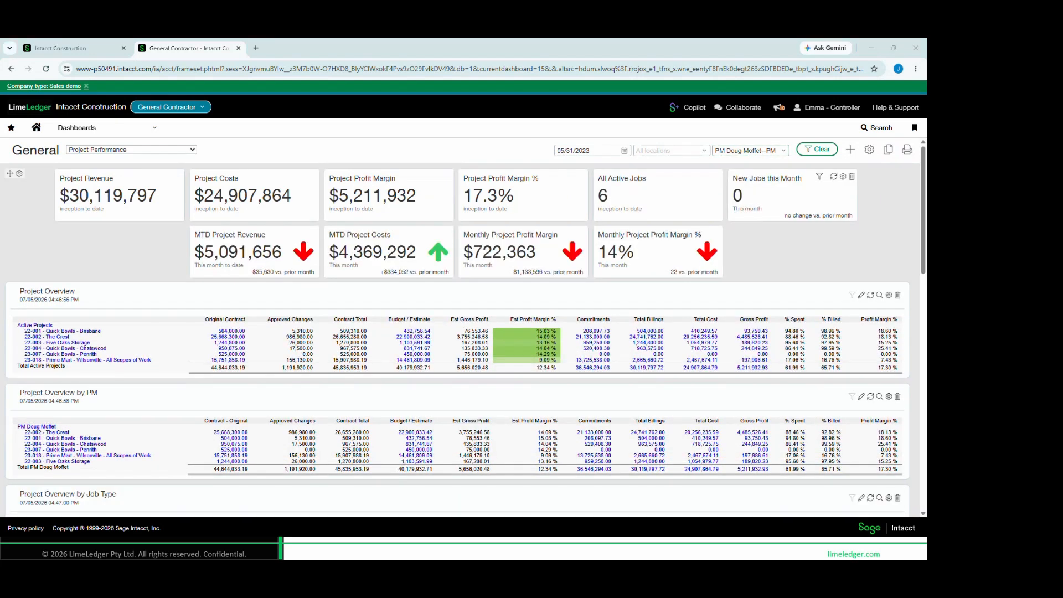
{"action": "left_click_drag", "start_coordinate": [8, 287], "coordinate": [96, 305]}
{"action": "key", "text": "ctrl"}
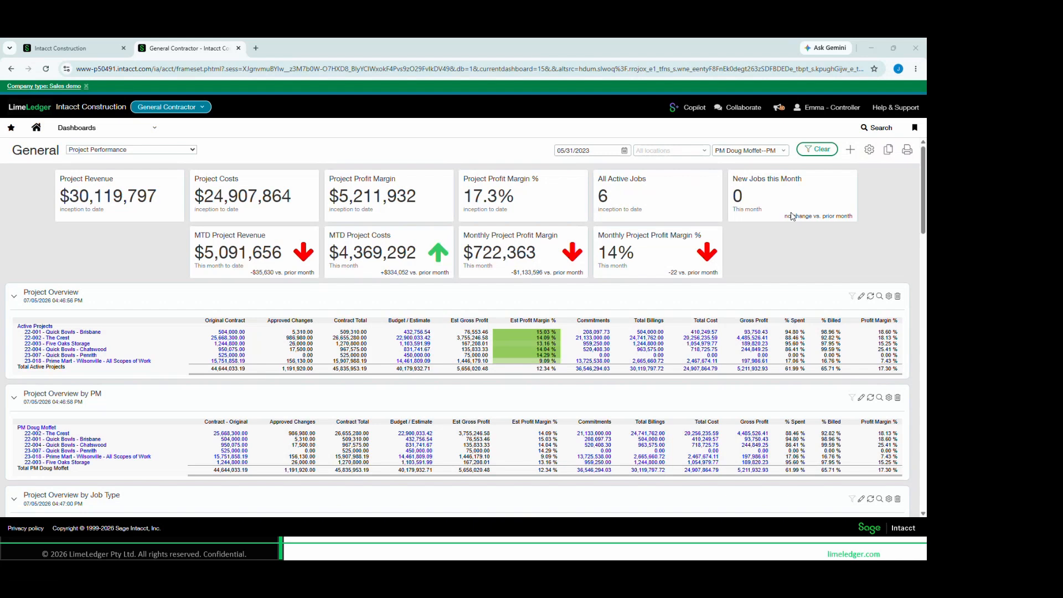
Reset the dashboard's project filter to All projects and apply it
{"action": "left_click", "coordinate": [784, 151]}
{"action": "left_click", "coordinate": [732, 180]}
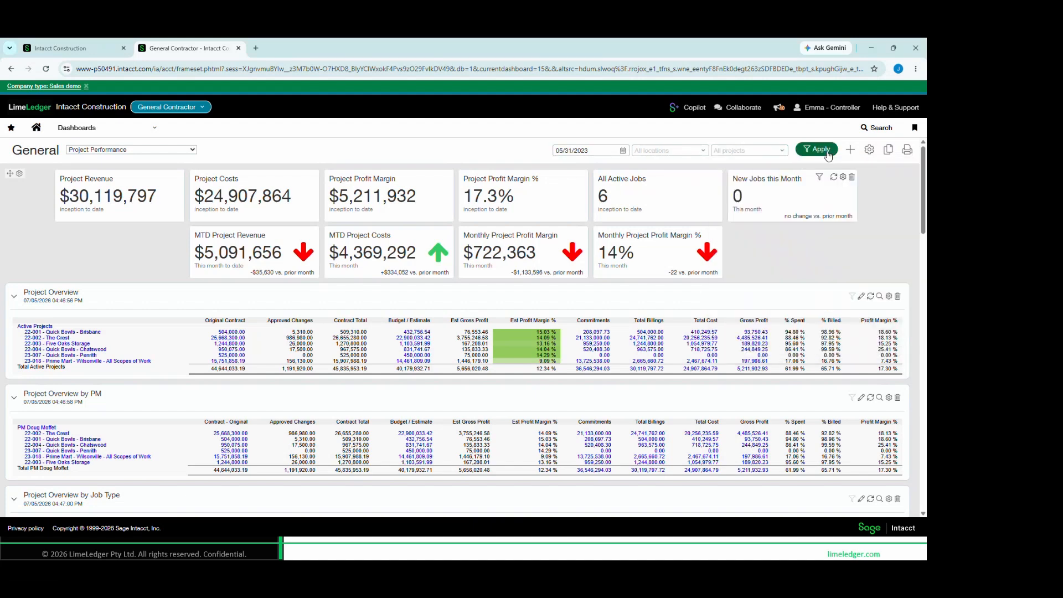
{"action": "left_click", "coordinate": [820, 150]}
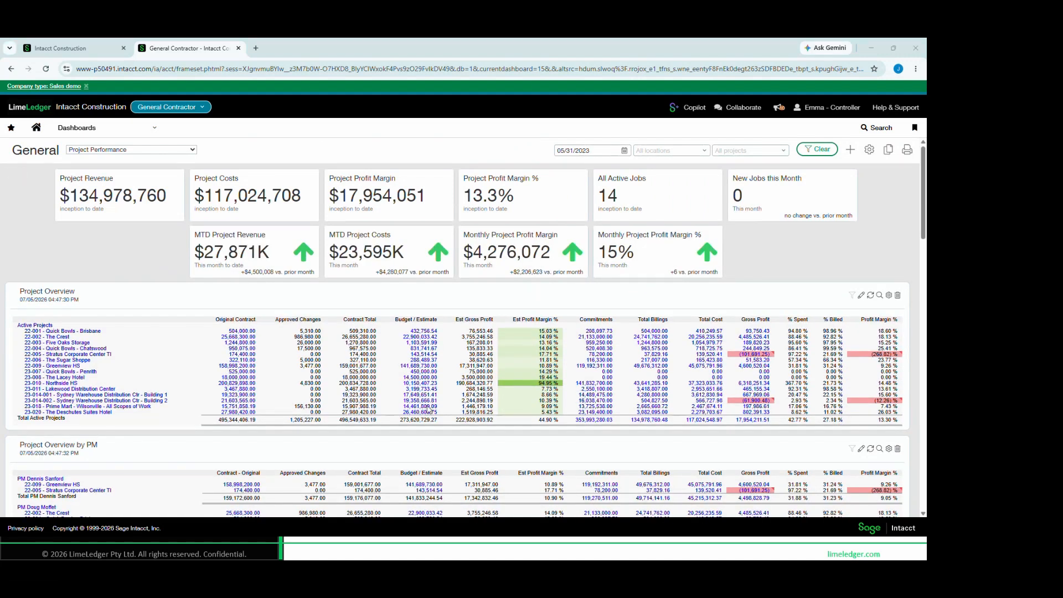
Examine the Project Overview's original contract, approved changes, contract total, budget/estimate and estimated gross profit columns
{"action": "left_click_drag", "start_coordinate": [16, 284], "coordinate": [108, 310]}
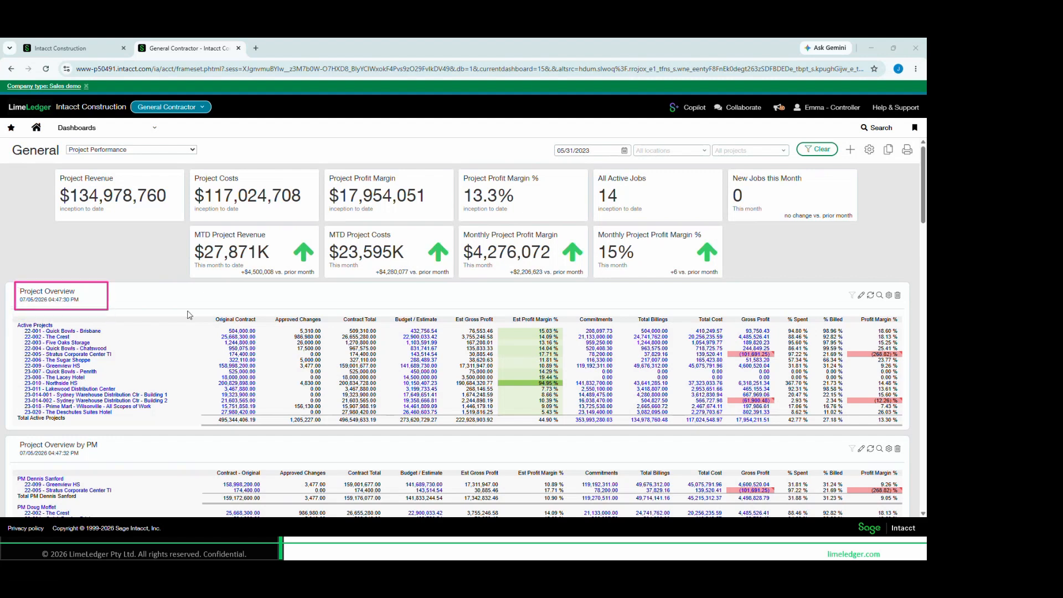
{"action": "mouse_move", "coordinate": [205, 306]}
{"action": "left_mouse_down"}
{"action": "mouse_move", "coordinate": [259, 427]}
{"action": "mouse_move", "coordinate": [333, 433]}
{"action": "left_mouse_up"}
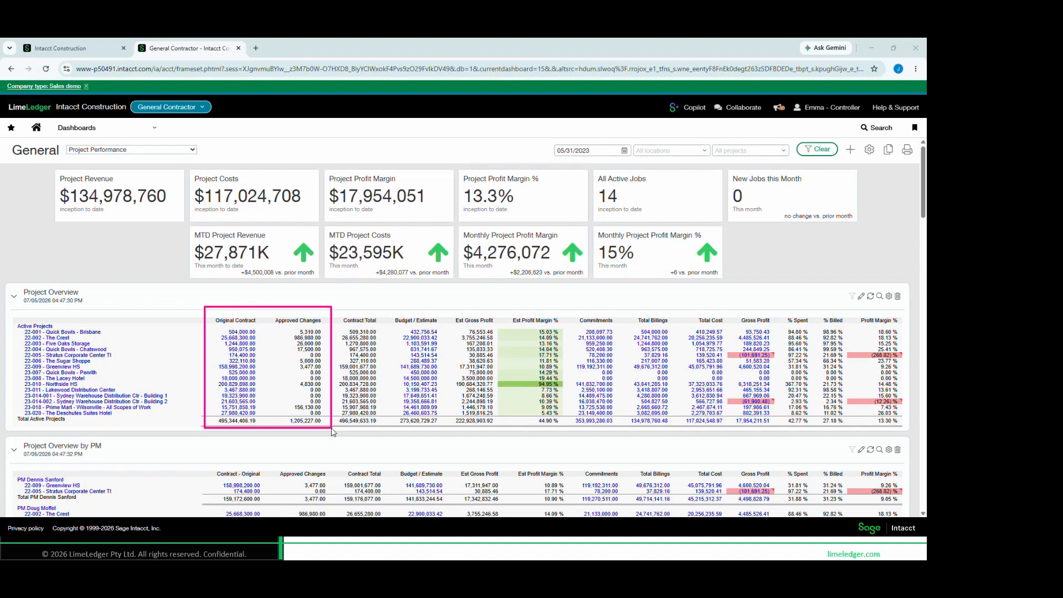
{"action": "mouse_move", "coordinate": [334, 432]}
{"action": "left_mouse_down"}
{"action": "mouse_move", "coordinate": [391, 433]}
{"action": "mouse_move", "coordinate": [381, 429]}
{"action": "left_mouse_up"}
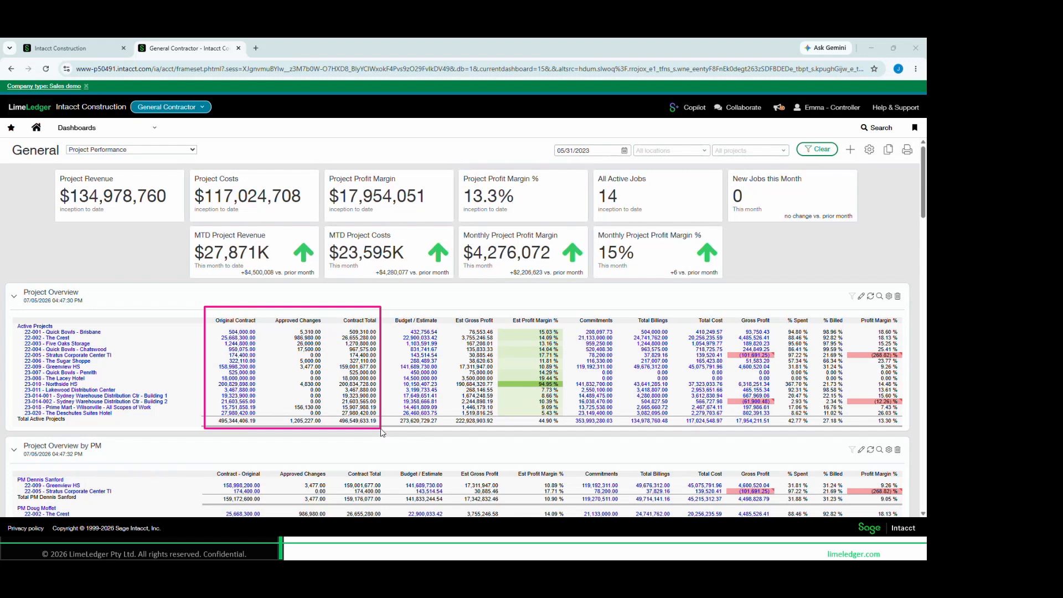
{"action": "left_click_drag", "start_coordinate": [381, 430], "coordinate": [385, 430]}
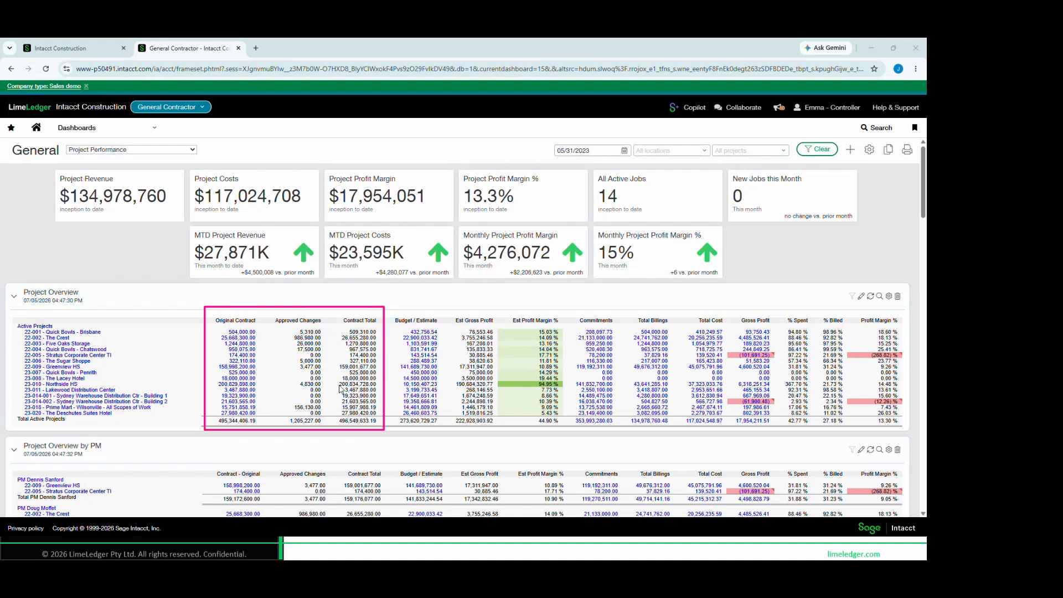
{"action": "mouse_move", "coordinate": [382, 311]}
{"action": "left_mouse_down"}
{"action": "mouse_move", "coordinate": [450, 388]}
{"action": "mouse_move", "coordinate": [447, 432]}
{"action": "left_mouse_up"}
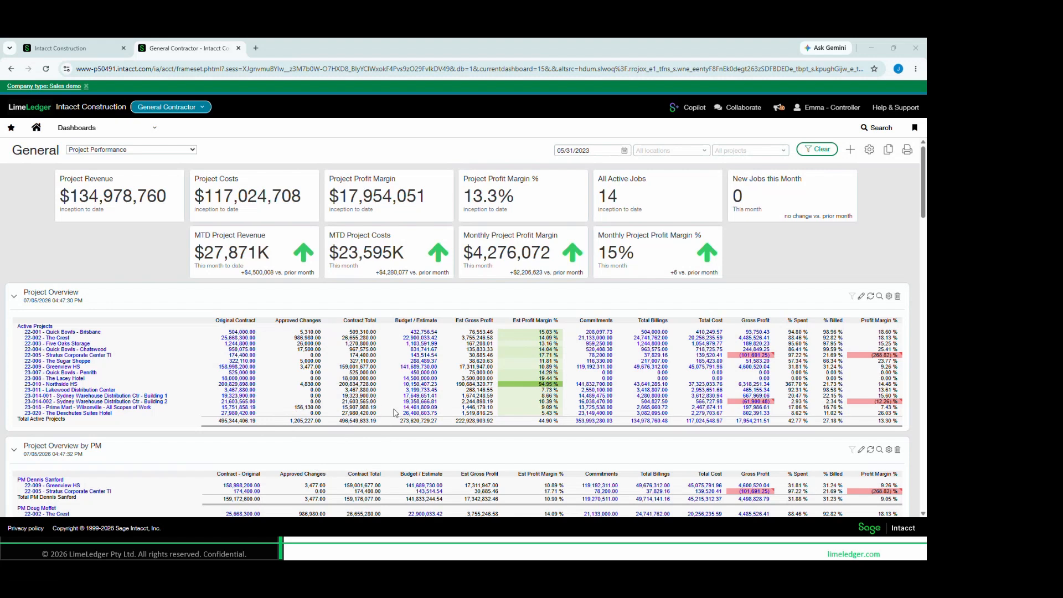
{"action": "mouse_move", "coordinate": [448, 306]}
{"action": "left_mouse_down"}
{"action": "mouse_move", "coordinate": [535, 402]}
{"action": "mouse_move", "coordinate": [581, 428]}
{"action": "mouse_move", "coordinate": [570, 438]}
{"action": "left_mouse_up"}
Examine the Project Overview's commitments, total billings, total cost, gross profit, % spent, % billed and profit margin columns
{"action": "mouse_move", "coordinate": [573, 310]}
{"action": "left_mouse_down"}
{"action": "mouse_move", "coordinate": [623, 389]}
{"action": "mouse_move", "coordinate": [622, 431]}
{"action": "left_mouse_up"}
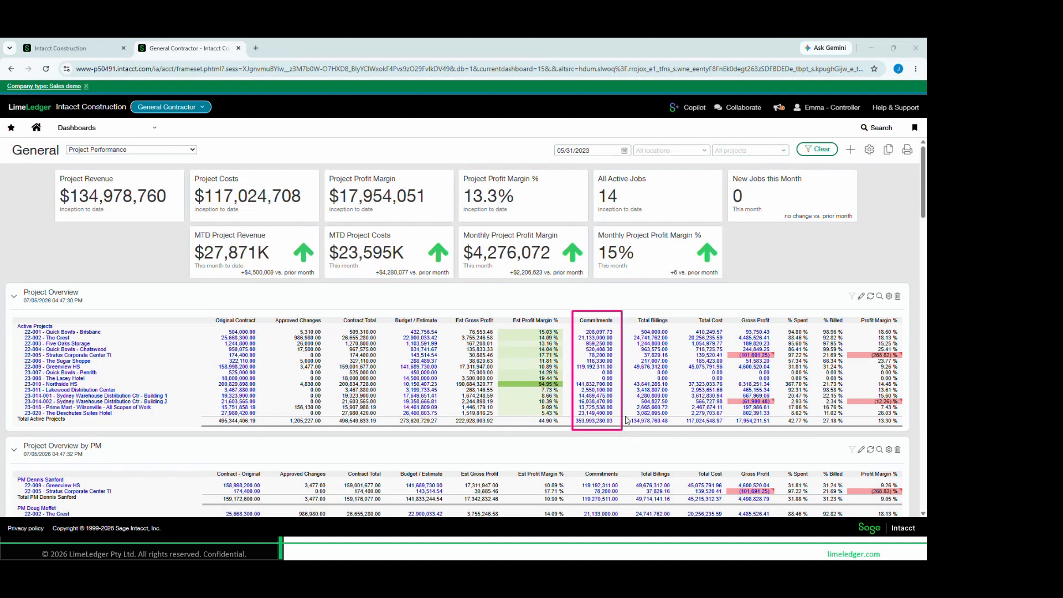
{"action": "mouse_move", "coordinate": [687, 305]}
{"action": "left_mouse_down"}
{"action": "mouse_move", "coordinate": [708, 309]}
{"action": "mouse_move", "coordinate": [737, 438]}
{"action": "mouse_move", "coordinate": [731, 432]}
{"action": "left_mouse_up"}
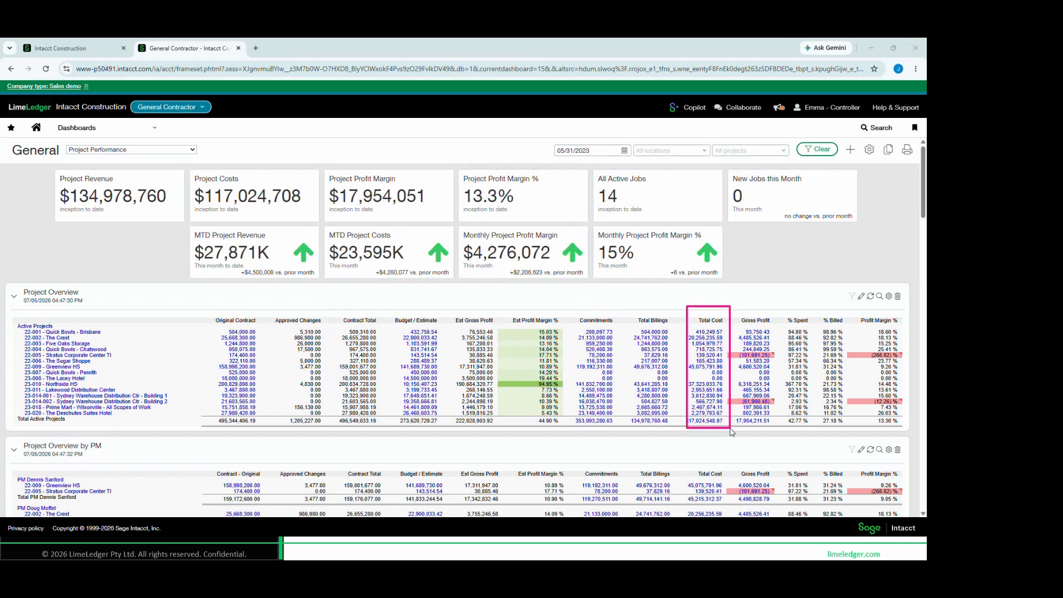
{"action": "left_click_drag", "start_coordinate": [731, 431], "coordinate": [727, 431]}
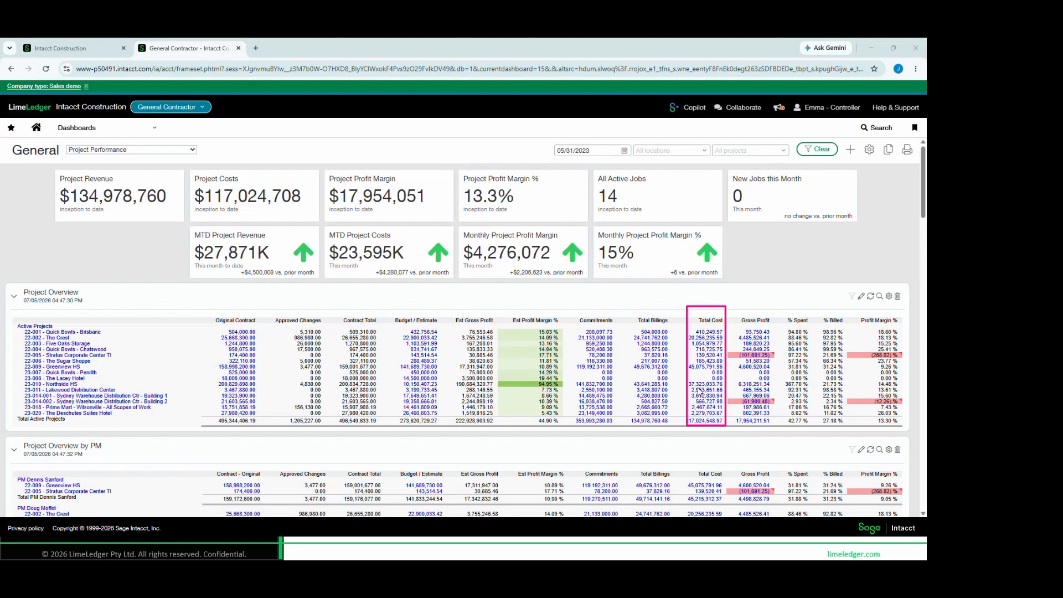
{"action": "mouse_move", "coordinate": [628, 308]}
{"action": "left_mouse_down"}
{"action": "mouse_move", "coordinate": [677, 376]}
{"action": "mouse_move", "coordinate": [680, 435]}
{"action": "left_mouse_up"}
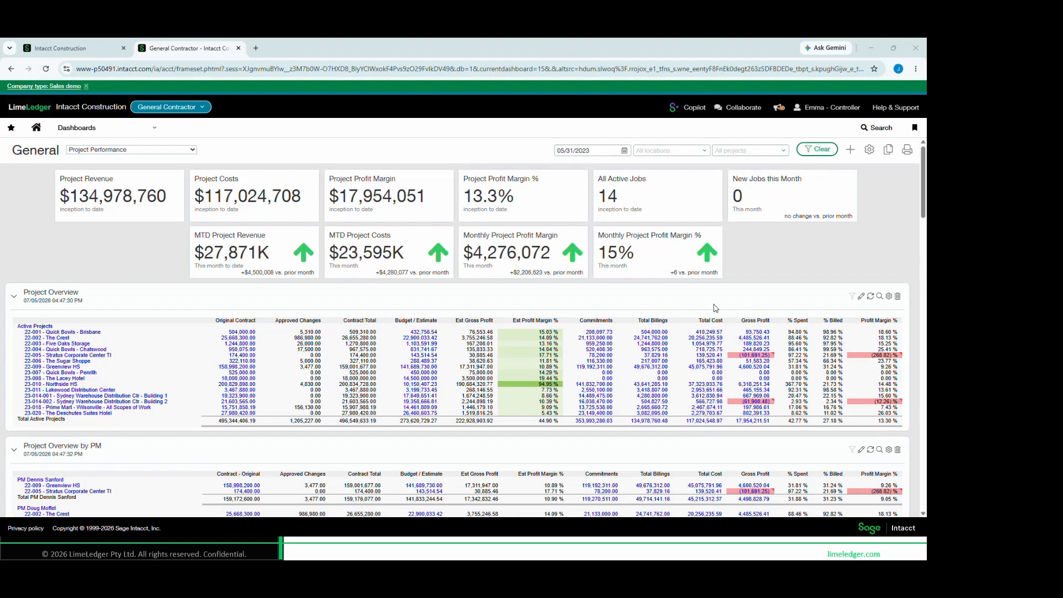
{"action": "mouse_move", "coordinate": [733, 312]}
{"action": "left_mouse_down"}
{"action": "mouse_move", "coordinate": [781, 337]}
{"action": "mouse_move", "coordinate": [781, 428]}
{"action": "left_mouse_up"}
{"action": "mouse_move", "coordinate": [852, 307]}
{"action": "left_mouse_down"}
{"action": "mouse_move", "coordinate": [876, 315]}
{"action": "mouse_move", "coordinate": [909, 432]}
{"action": "left_mouse_up"}
{"action": "mouse_move", "coordinate": [782, 313]}
{"action": "left_mouse_down"}
{"action": "mouse_move", "coordinate": [849, 351]}
{"action": "mouse_move", "coordinate": [848, 435]}
{"action": "left_mouse_up"}
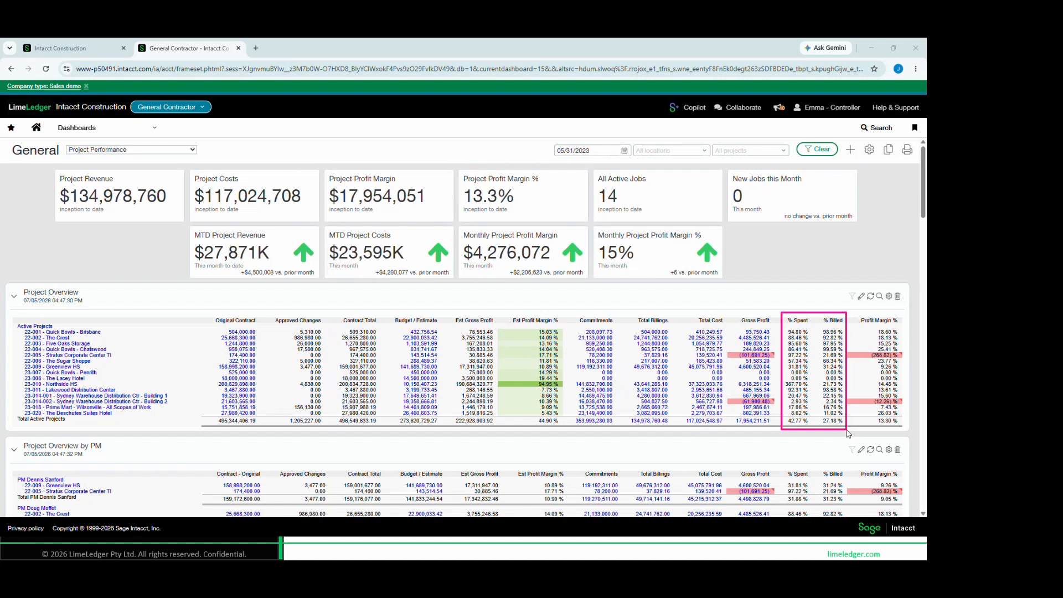
Compare the % Spent and % Billed columns across the active projects in the Project Overview
{"action": "left_click_drag", "start_coordinate": [847, 435], "coordinate": [849, 432]}
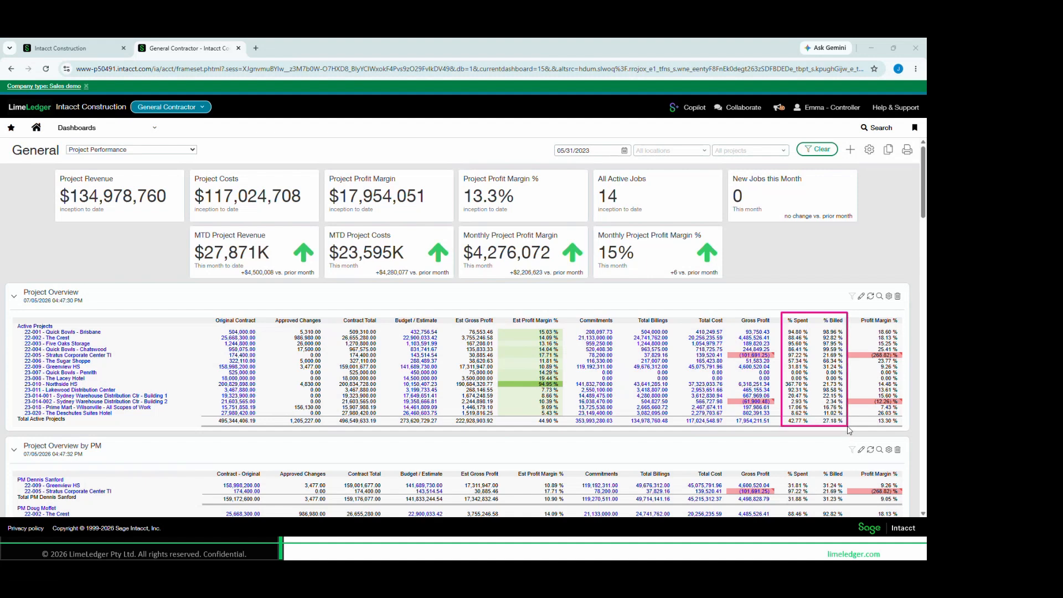
{"action": "left_click_drag", "start_coordinate": [849, 431], "coordinate": [852, 432]}
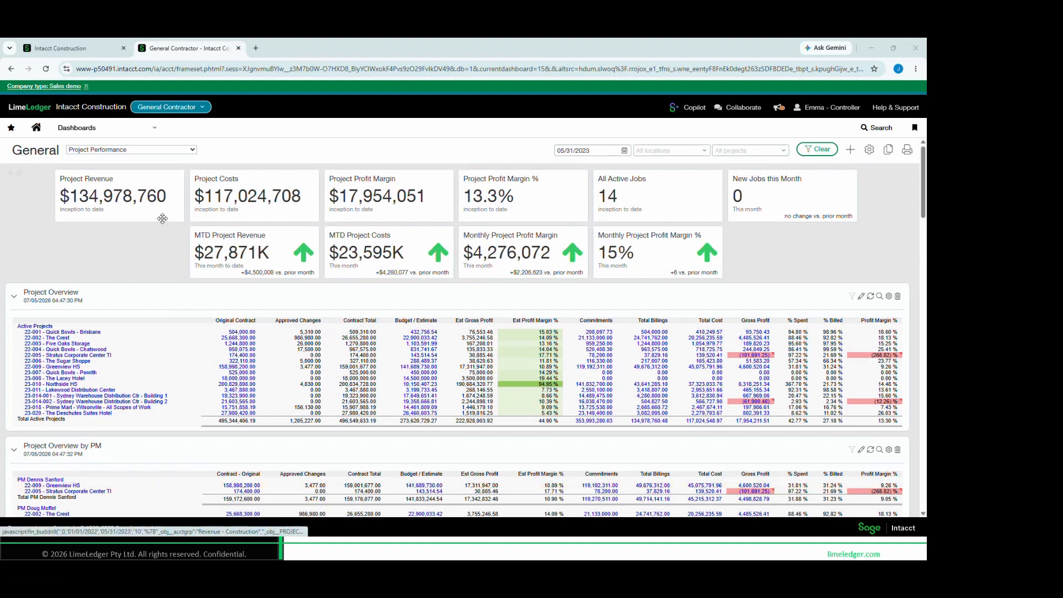
Check the favourites list, and open the list of all projects from the Projects application
{"action": "left_click", "coordinate": [122, 128]}
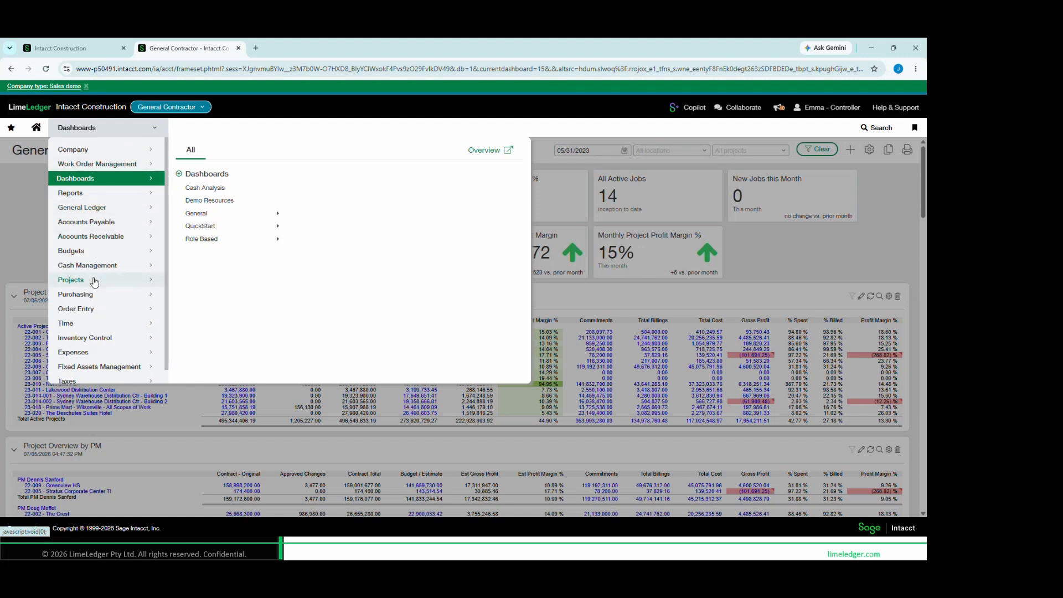
{"action": "left_click", "coordinate": [93, 281]}
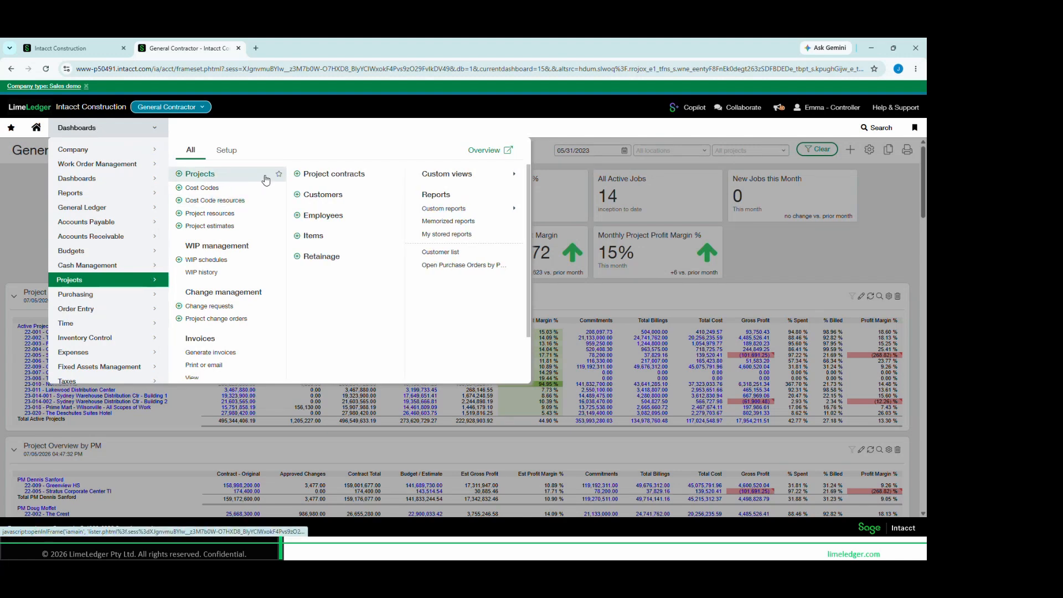
{"action": "key", "text": "ctrl"}
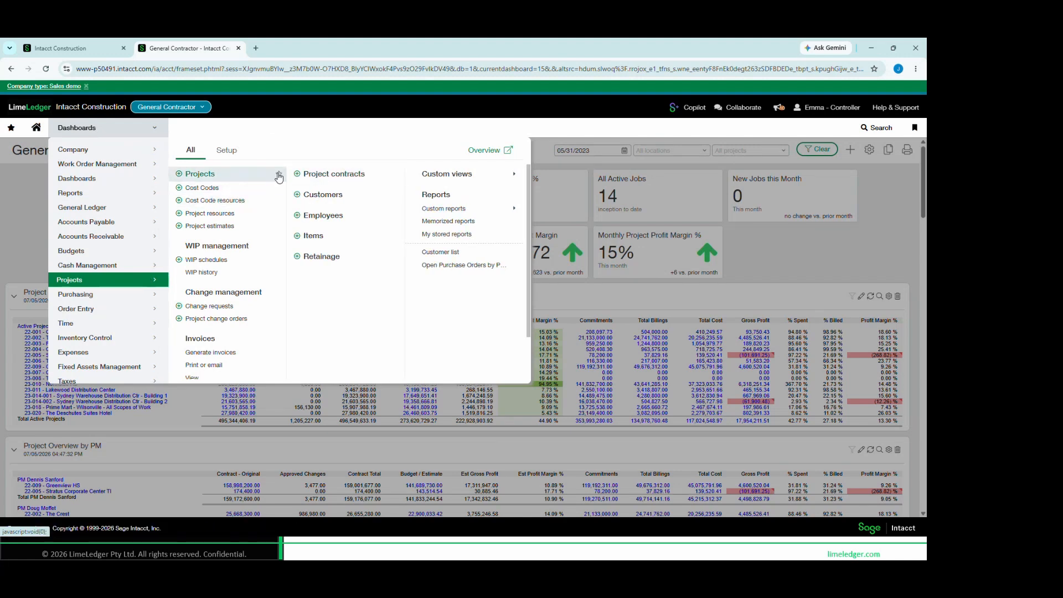
{"action": "left_click", "coordinate": [11, 128]}
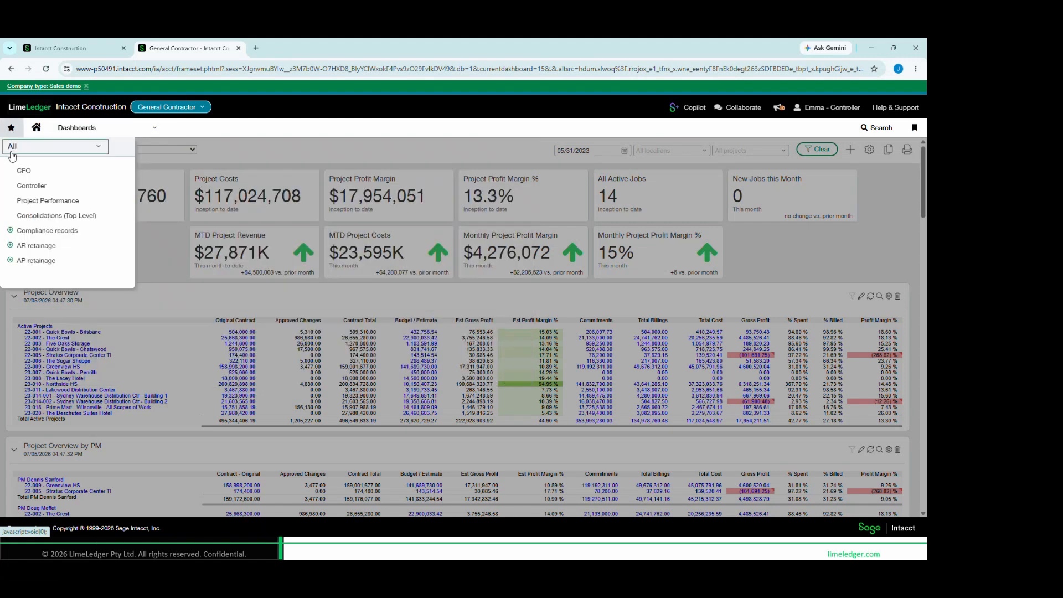
{"action": "left_click", "coordinate": [91, 128]}
{"action": "mouse_move", "coordinate": [92, 284]}
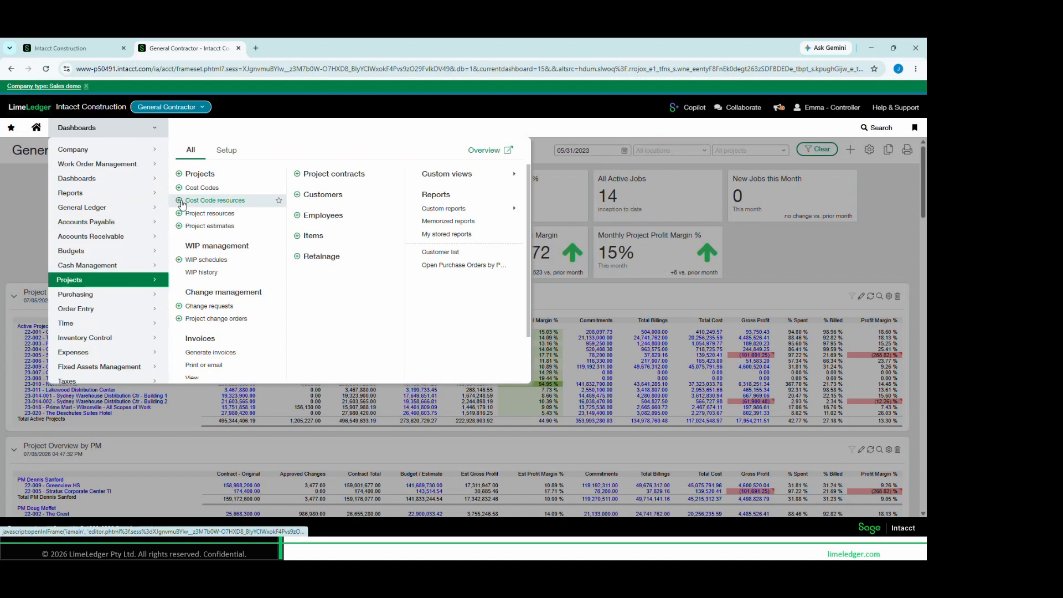
{"action": "left_click", "coordinate": [201, 174]}
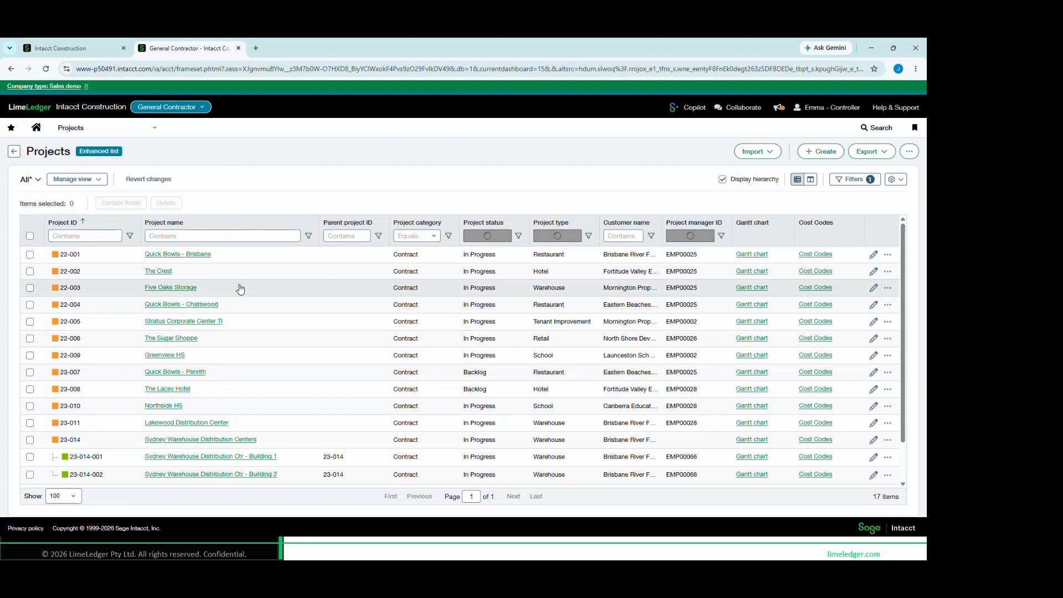
Examine the project hierarchy of Sydney Warehouse Distribution Centers and its Building 1 and Building 2 subprojects
{"action": "scroll", "coordinate": [242, 292], "scroll_direction": "down", "scroll_amount": 1}
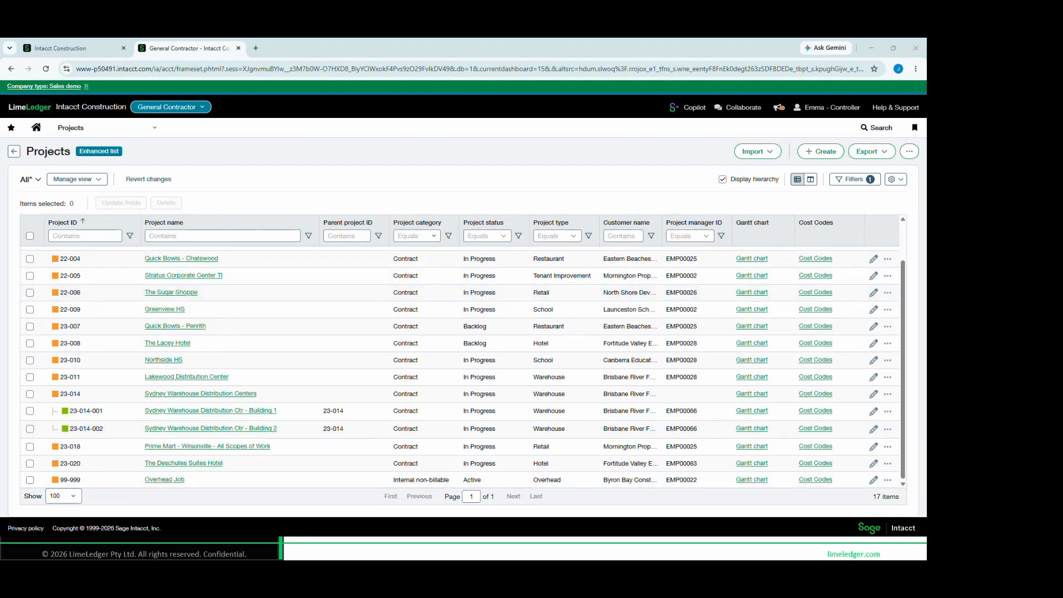
{"action": "left_click_drag", "start_coordinate": [28, 386], "coordinate": [367, 438]}
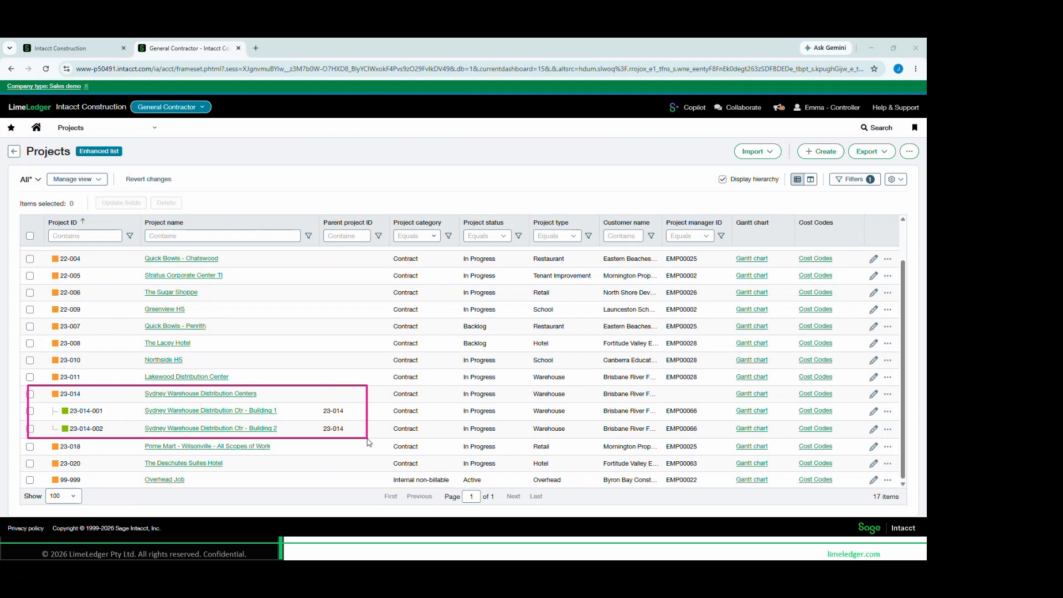
{"action": "left_click_drag", "start_coordinate": [370, 442], "coordinate": [373, 444]}
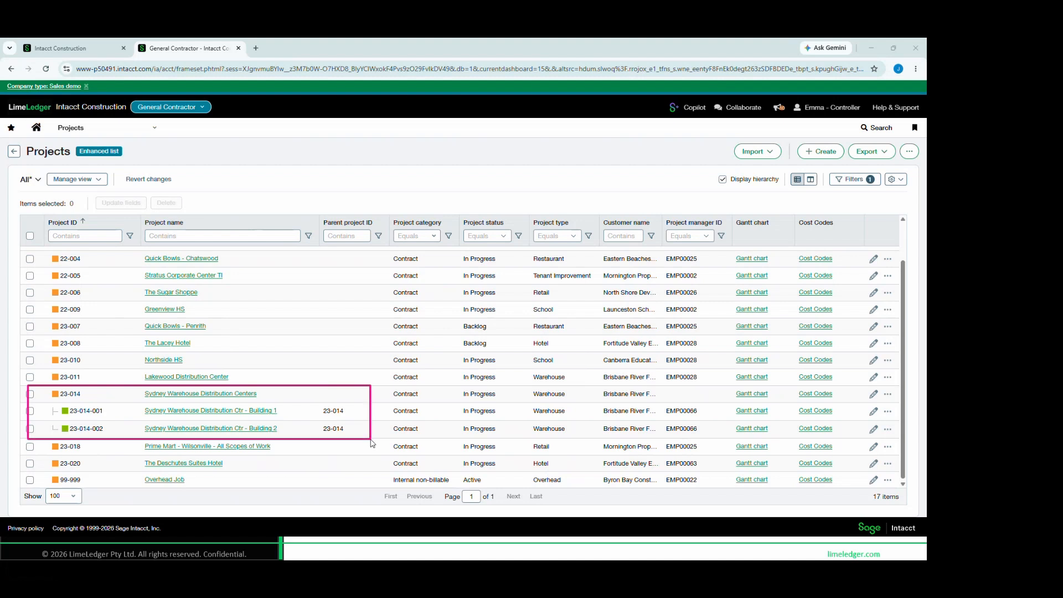
{"action": "mouse_move", "coordinate": [370, 440]}
{"action": "left_mouse_down"}
{"action": "mouse_move", "coordinate": [372, 426]}
{"action": "mouse_move", "coordinate": [375, 446]}
{"action": "left_mouse_up"}
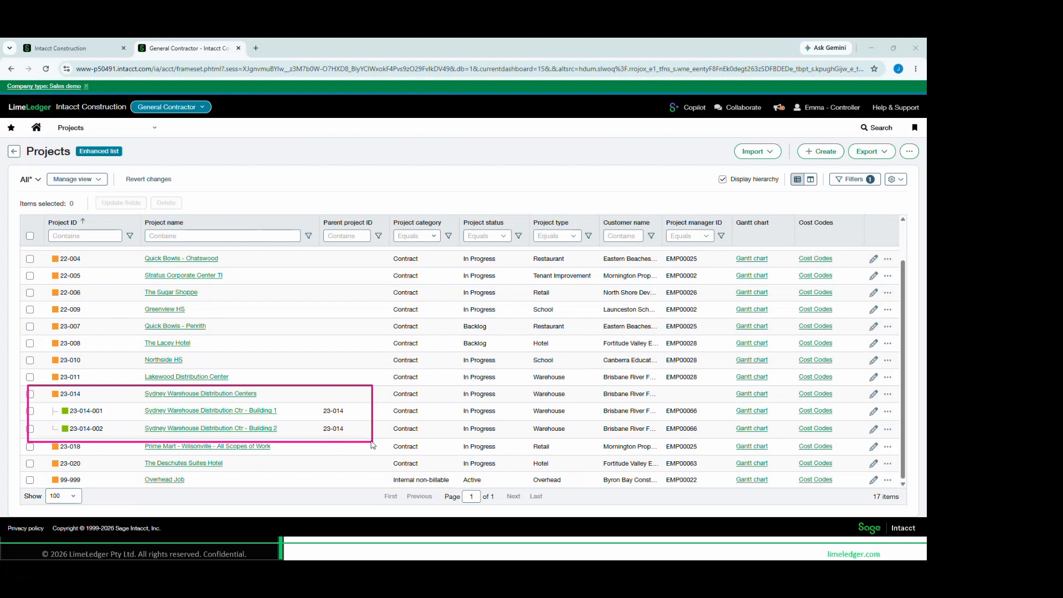
{"action": "mouse_move", "coordinate": [124, 386]}
{"action": "left_mouse_down"}
{"action": "mouse_move", "coordinate": [209, 404]}
{"action": "mouse_move", "coordinate": [268, 402]}
{"action": "left_mouse_up"}
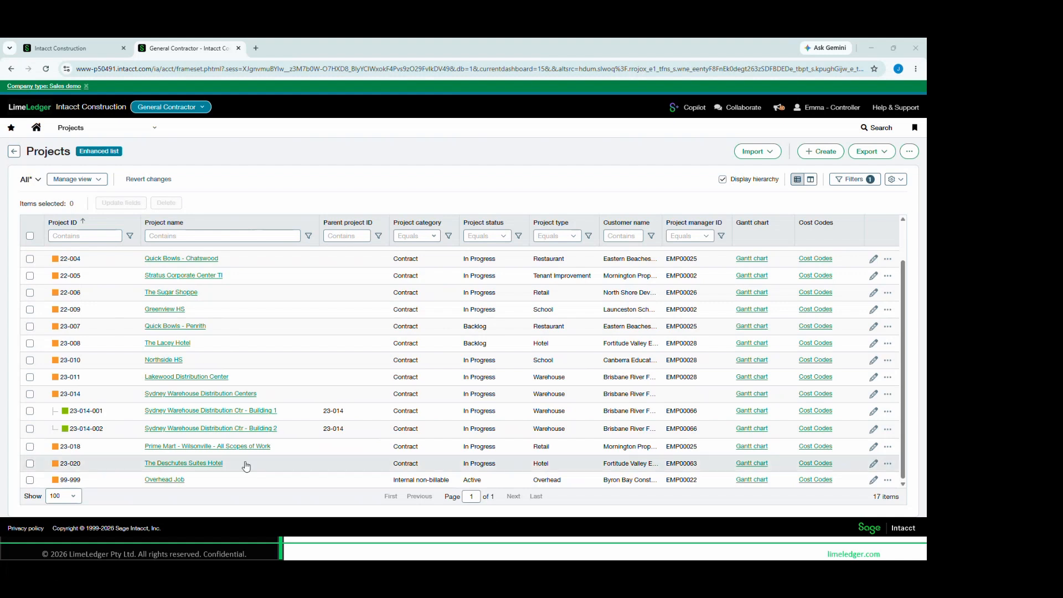
{"action": "scroll", "coordinate": [193, 266], "scroll_direction": "up", "scroll_amount": 2}
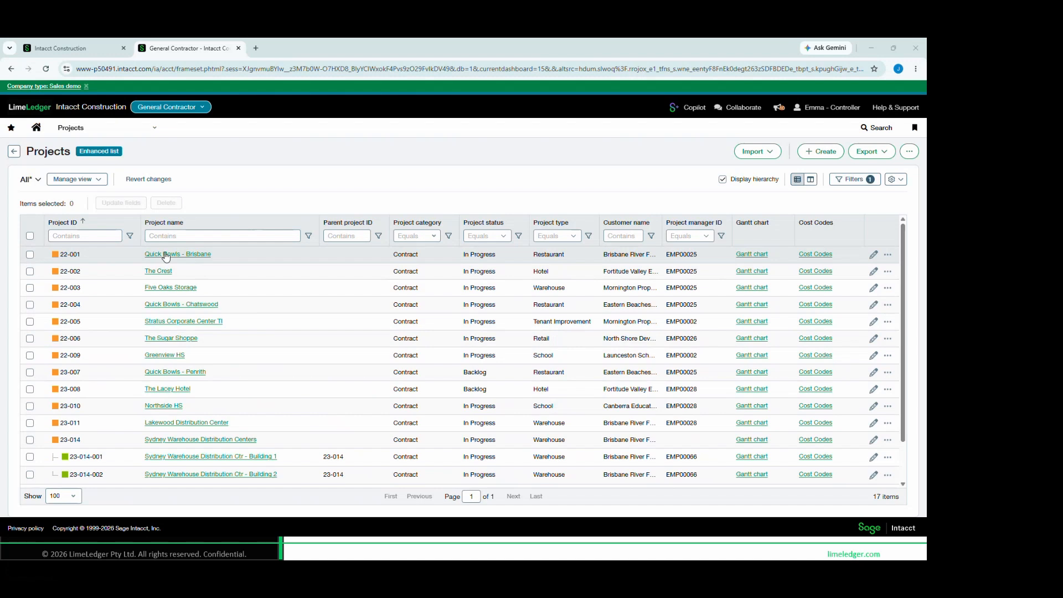
Open the Quick Bowls - Brisbane project for editing and review its type, customer, dates, project manager and schedule
{"action": "left_click", "coordinate": [876, 256]}
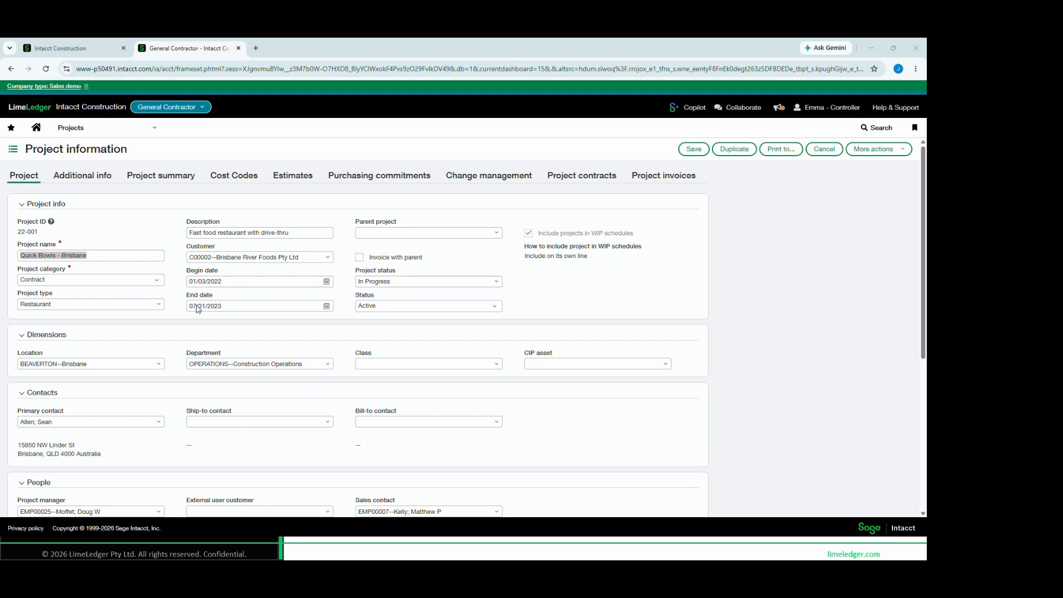
{"action": "mouse_move", "coordinate": [10, 288]}
{"action": "left_mouse_down"}
{"action": "mouse_move", "coordinate": [117, 318]}
{"action": "mouse_move", "coordinate": [180, 319]}
{"action": "left_mouse_up"}
{"action": "left_click_drag", "start_coordinate": [12, 492], "coordinate": [106, 518]}
{"action": "mouse_move", "coordinate": [180, 239]}
{"action": "left_mouse_down"}
{"action": "mouse_move", "coordinate": [320, 276]}
{"action": "mouse_move", "coordinate": [348, 268]}
{"action": "left_mouse_up"}
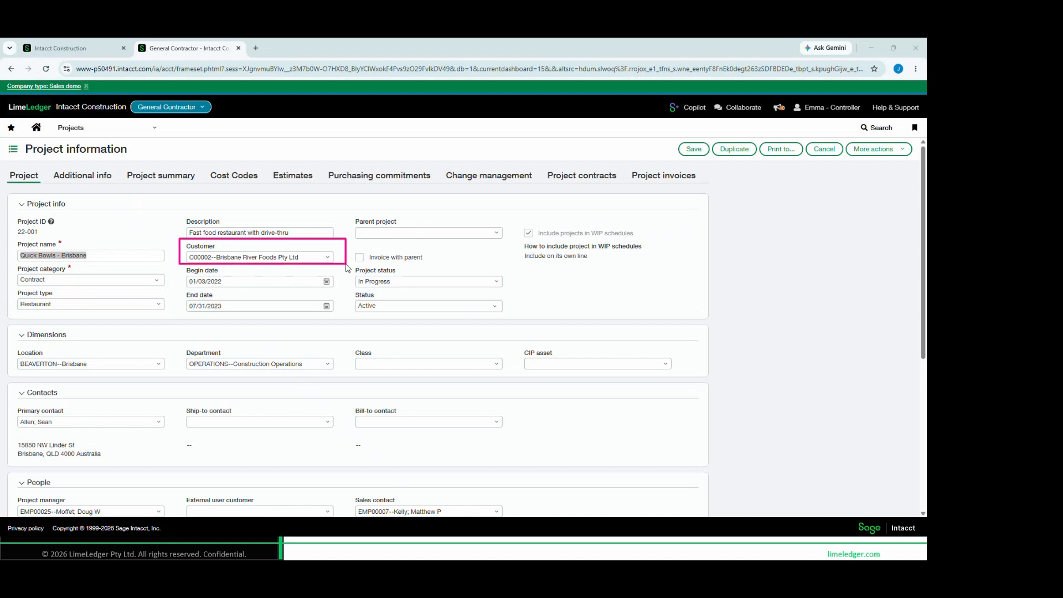
{"action": "mouse_move", "coordinate": [178, 269]}
{"action": "left_mouse_down"}
{"action": "mouse_move", "coordinate": [220, 273]}
{"action": "mouse_move", "coordinate": [234, 306]}
{"action": "left_mouse_up"}
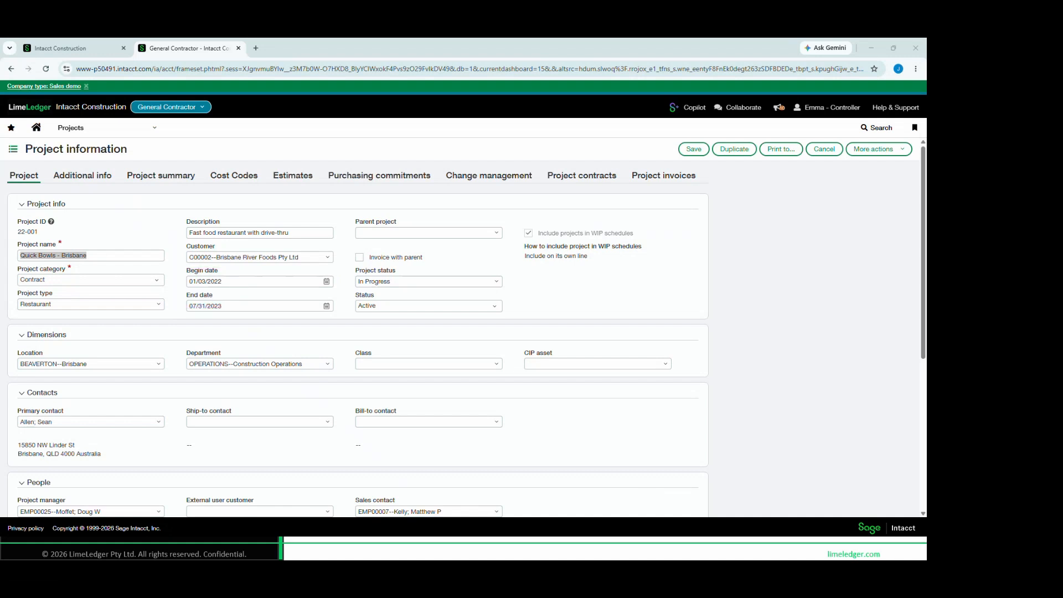
{"action": "scroll", "coordinate": [239, 352], "scroll_direction": "down", "scroll_amount": 5}
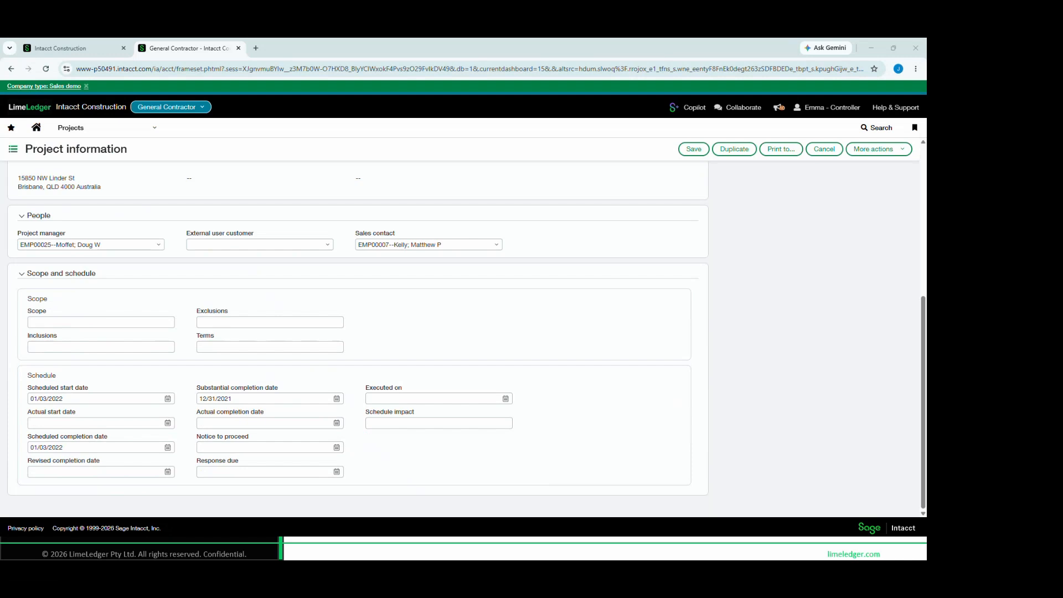
{"action": "mouse_move", "coordinate": [24, 370]}
{"action": "left_mouse_down"}
{"action": "mouse_move", "coordinate": [350, 438]}
{"action": "mouse_move", "coordinate": [355, 487]}
{"action": "left_mouse_up"}
{"action": "scroll", "coordinate": [413, 437], "scroll_direction": "up", "scroll_amount": 5}
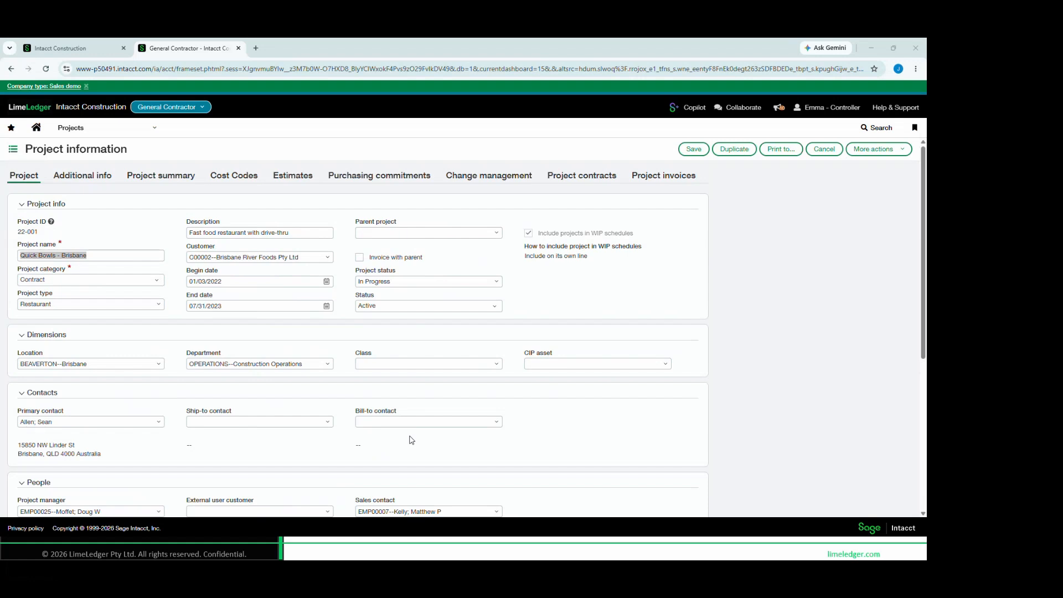
{"action": "left_click", "coordinate": [398, 422]}
Show the project's cost codes and examine the CONCRETE cost code with its sub-codes, including Concrete Reinforcement
{"action": "left_click", "coordinate": [233, 176]}
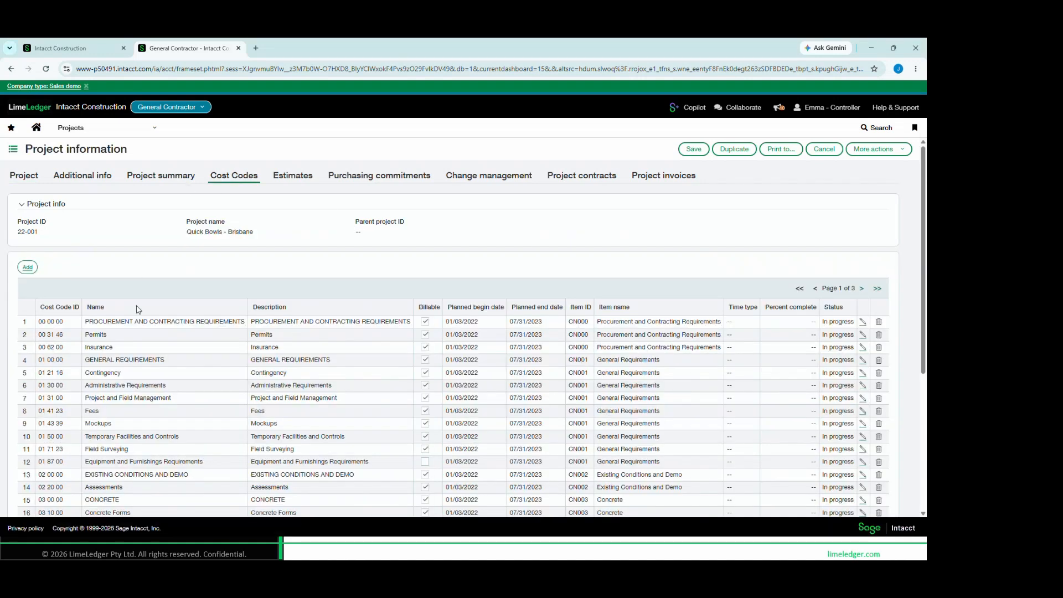
{"action": "scroll", "coordinate": [138, 309], "scroll_direction": "down", "scroll_amount": 1}
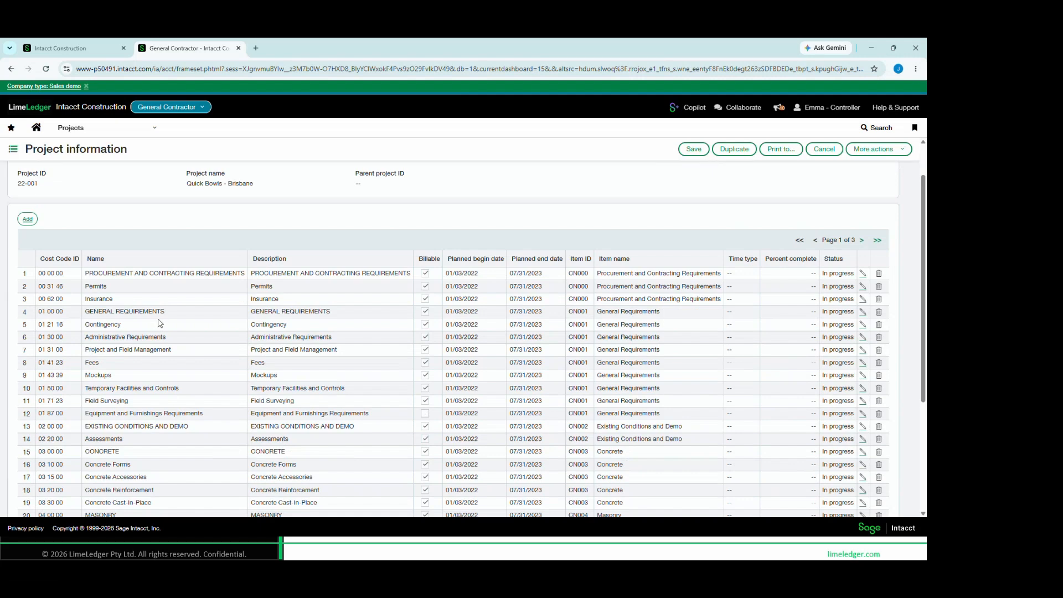
{"action": "scroll", "coordinate": [197, 399], "scroll_direction": "down", "scroll_amount": 2}
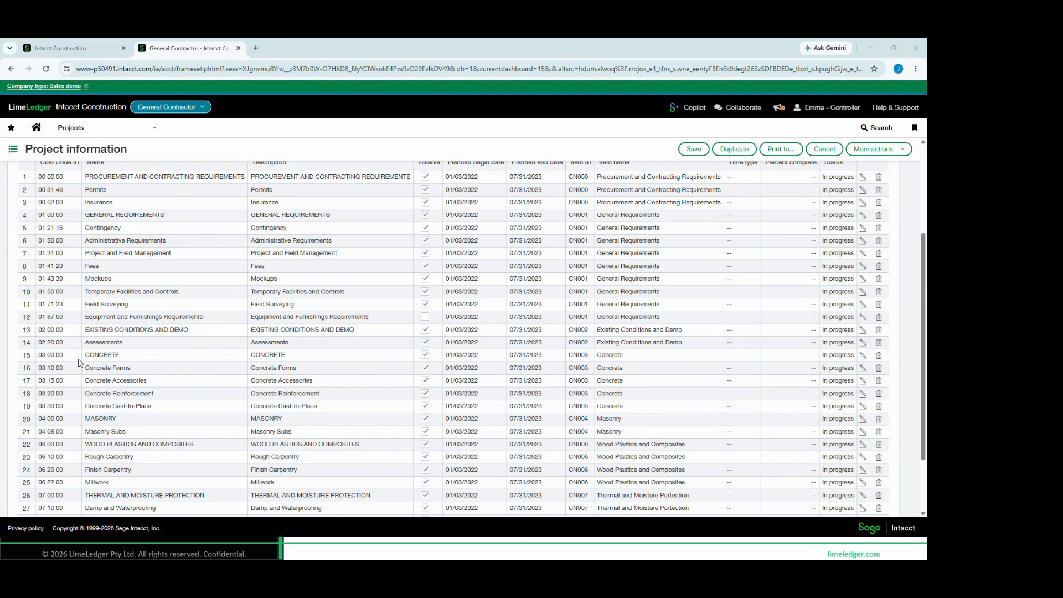
{"action": "mouse_move", "coordinate": [80, 347]}
{"action": "left_mouse_down"}
{"action": "mouse_move", "coordinate": [327, 361]}
{"action": "mouse_move", "coordinate": [345, 367]}
{"action": "mouse_move", "coordinate": [365, 424]}
{"action": "mouse_move", "coordinate": [364, 363]}
{"action": "mouse_move", "coordinate": [373, 417]}
{"action": "left_mouse_up"}
{"action": "left_click_drag", "start_coordinate": [261, 394], "coordinate": [320, 395]}
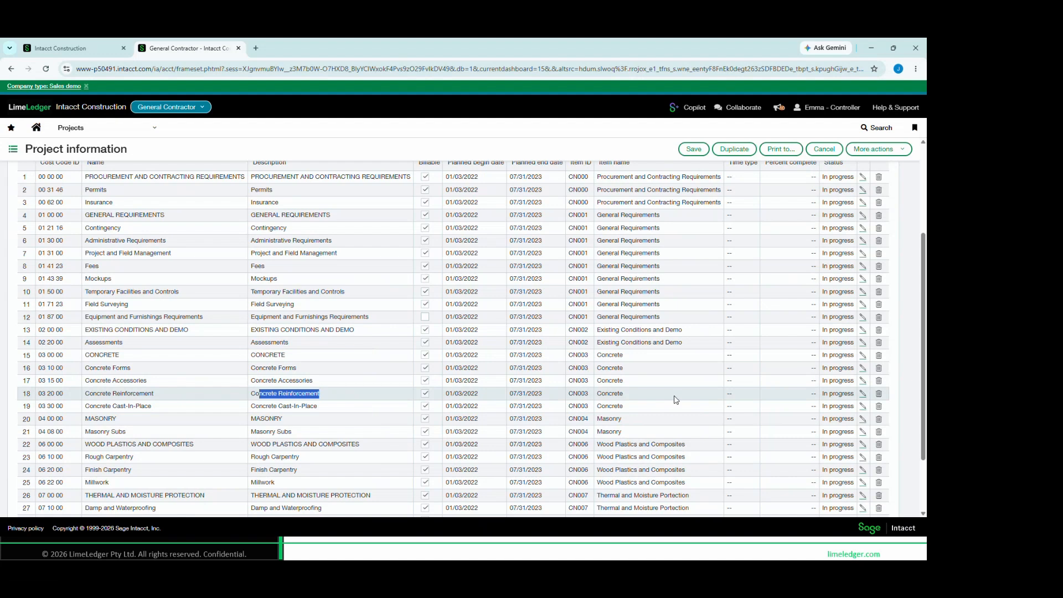
Open the Concrete Reinforcement cost code, review the names of its cost types, and close it without changes
{"action": "left_click", "coordinate": [862, 393]}
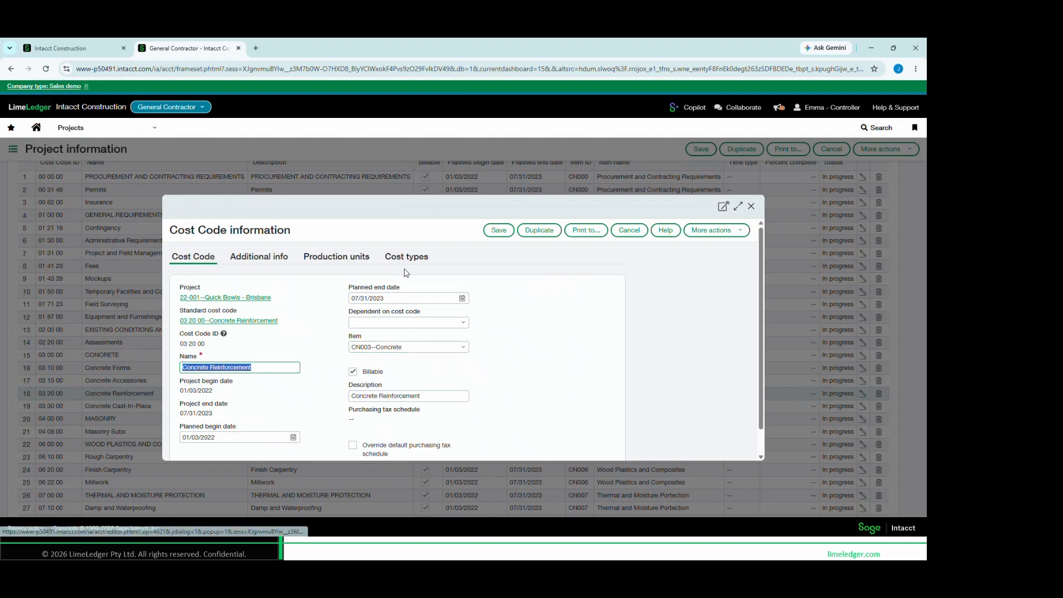
{"action": "left_click", "coordinate": [424, 259]}
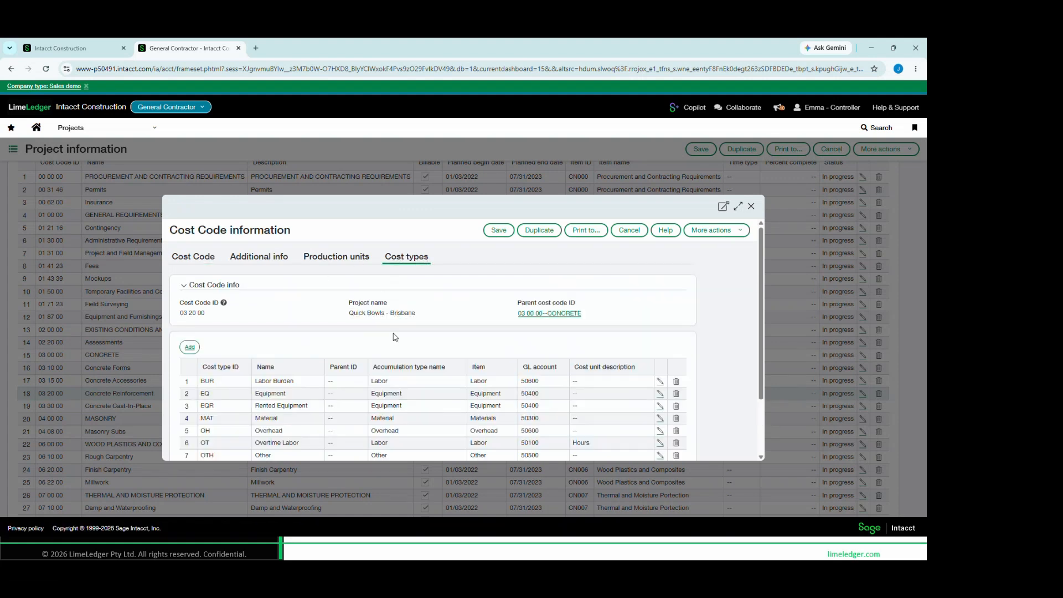
{"action": "scroll", "coordinate": [394, 336], "scroll_direction": "down", "scroll_amount": 3}
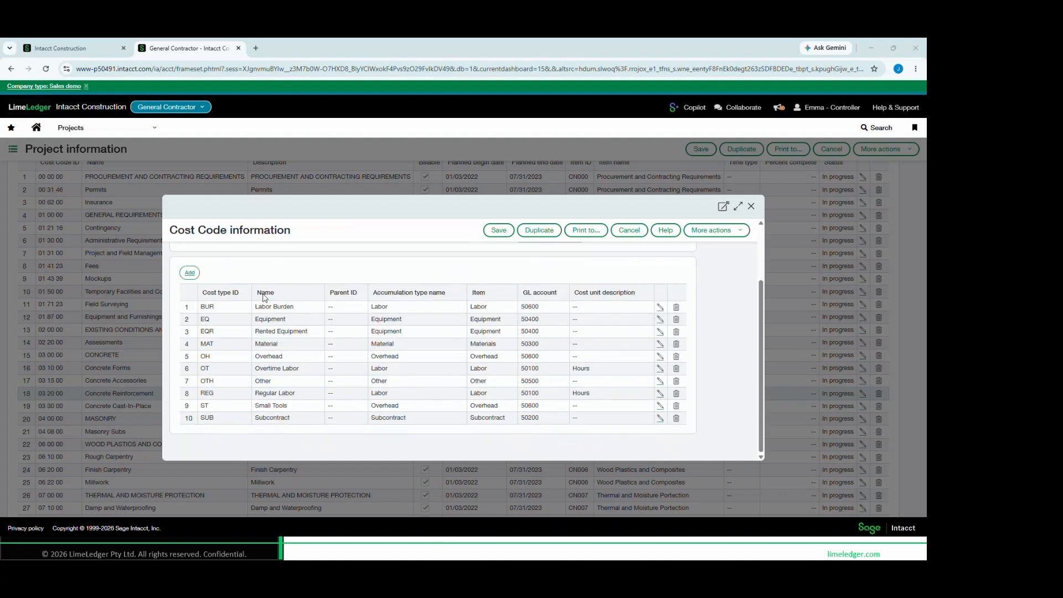
{"action": "mouse_move", "coordinate": [250, 283]}
{"action": "left_mouse_down"}
{"action": "mouse_move", "coordinate": [302, 328]}
{"action": "mouse_move", "coordinate": [321, 329]}
{"action": "mouse_move", "coordinate": [324, 429]}
{"action": "left_mouse_up"}
{"action": "left_click", "coordinate": [751, 206]}
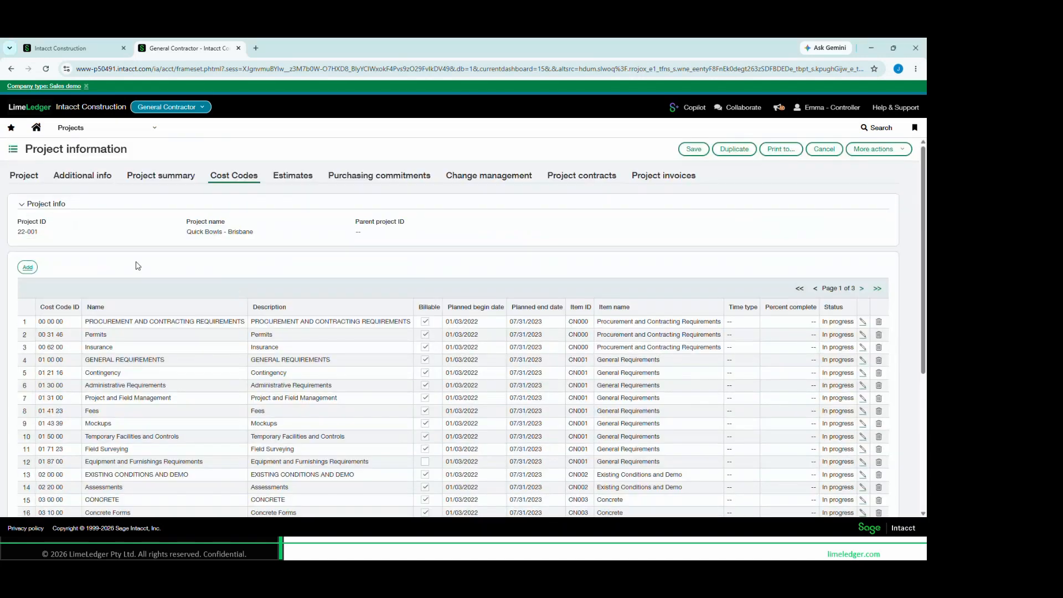
Open the Original estimate of the Quick Bowls - Brisbane project and expand it to the full window
{"action": "left_click", "coordinate": [301, 177]}
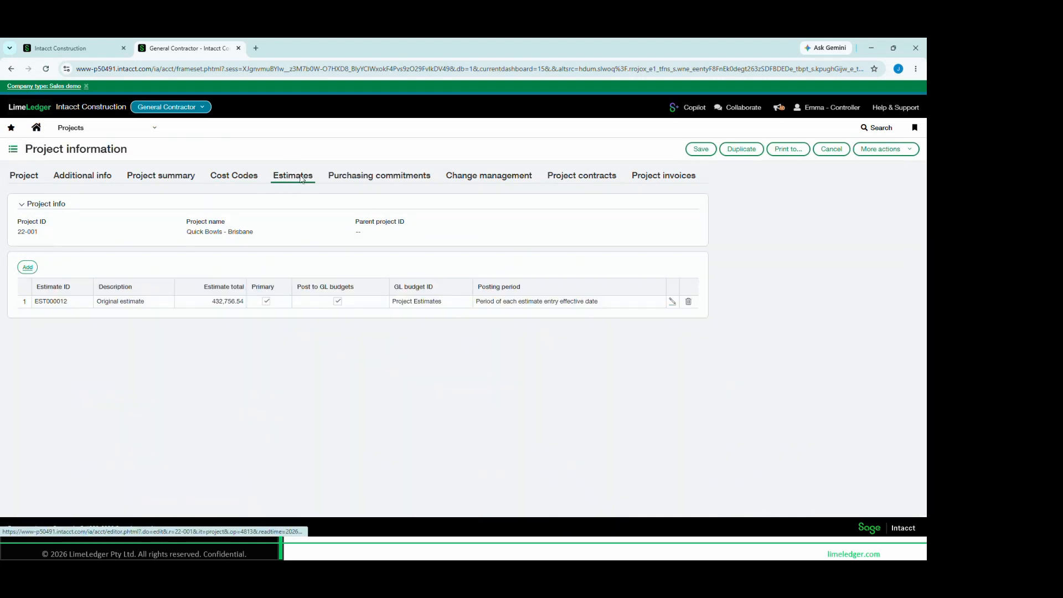
{"action": "left_click", "coordinate": [673, 302]}
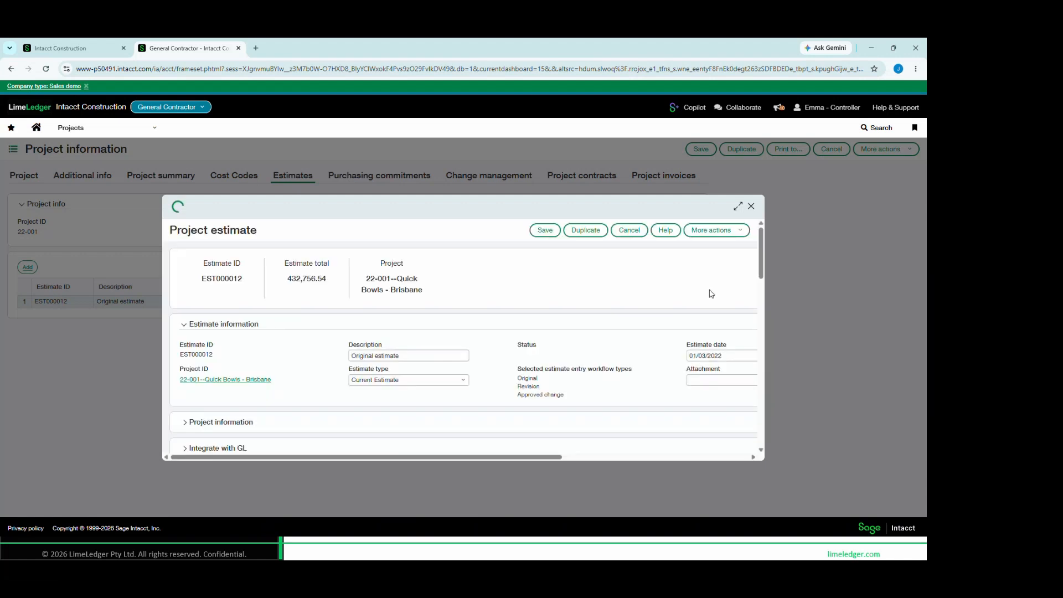
{"action": "left_click", "coordinate": [738, 206]}
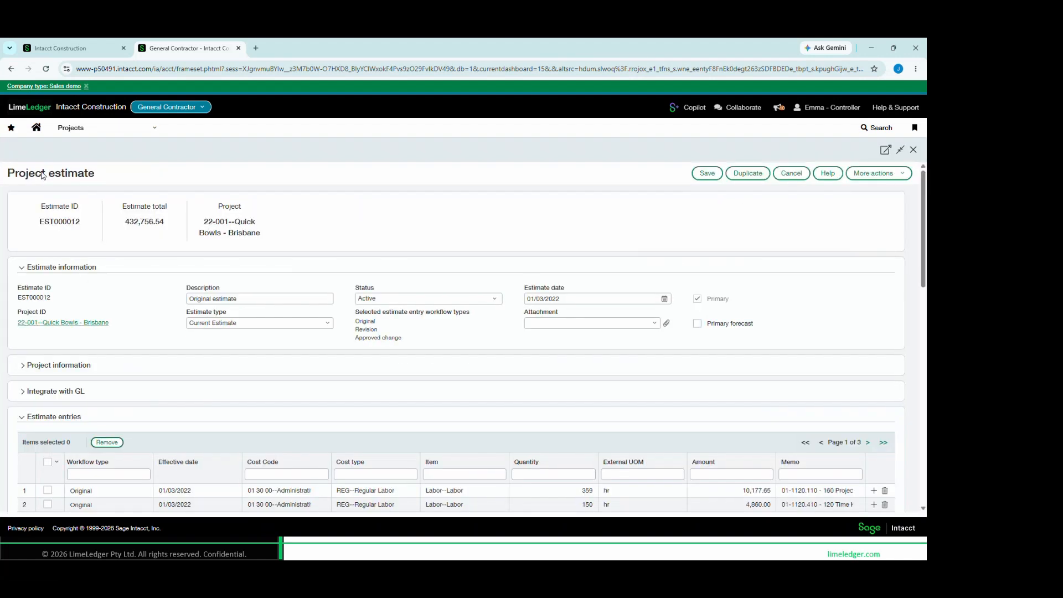
Examine the estimate entries by cost code, cost type, item and quantity, and leave the estimate without saving
{"action": "scroll", "coordinate": [156, 399], "scroll_direction": "down", "scroll_amount": 2}
{"action": "scroll", "coordinate": [156, 399], "scroll_direction": "down", "scroll_amount": 2}
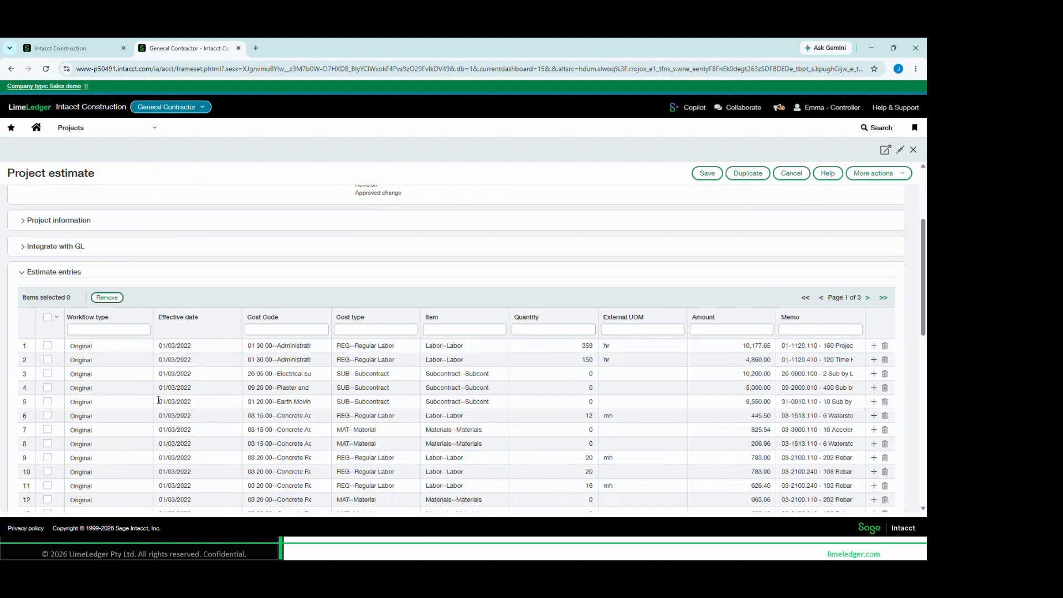
{"action": "scroll", "coordinate": [83, 233], "scroll_direction": "up", "scroll_amount": 1}
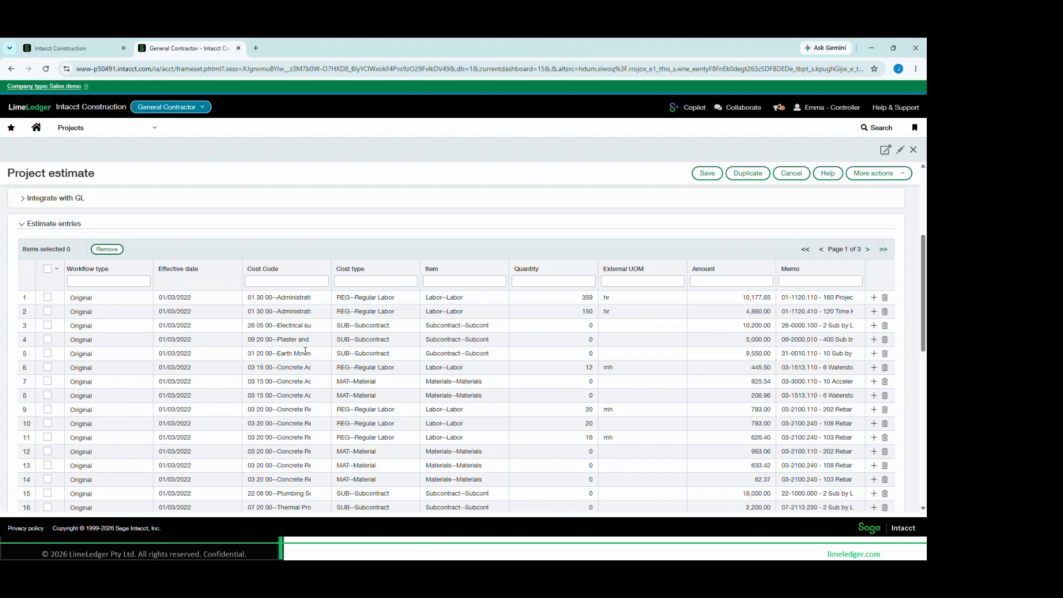
{"action": "scroll", "coordinate": [360, 471], "scroll_direction": "down", "scroll_amount": 1}
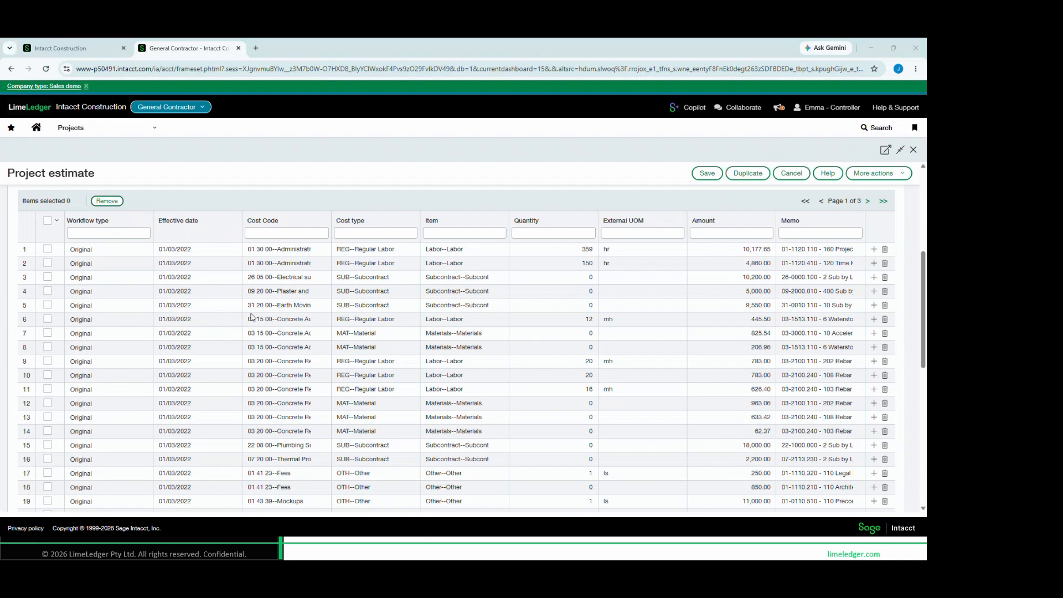
{"action": "mouse_move", "coordinate": [242, 309]}
{"action": "left_mouse_down"}
{"action": "mouse_move", "coordinate": [382, 347]}
{"action": "mouse_move", "coordinate": [413, 446]}
{"action": "mouse_move", "coordinate": [607, 440]}
{"action": "left_mouse_up"}
{"action": "scroll", "coordinate": [543, 294], "scroll_direction": "up", "scroll_amount": 5}
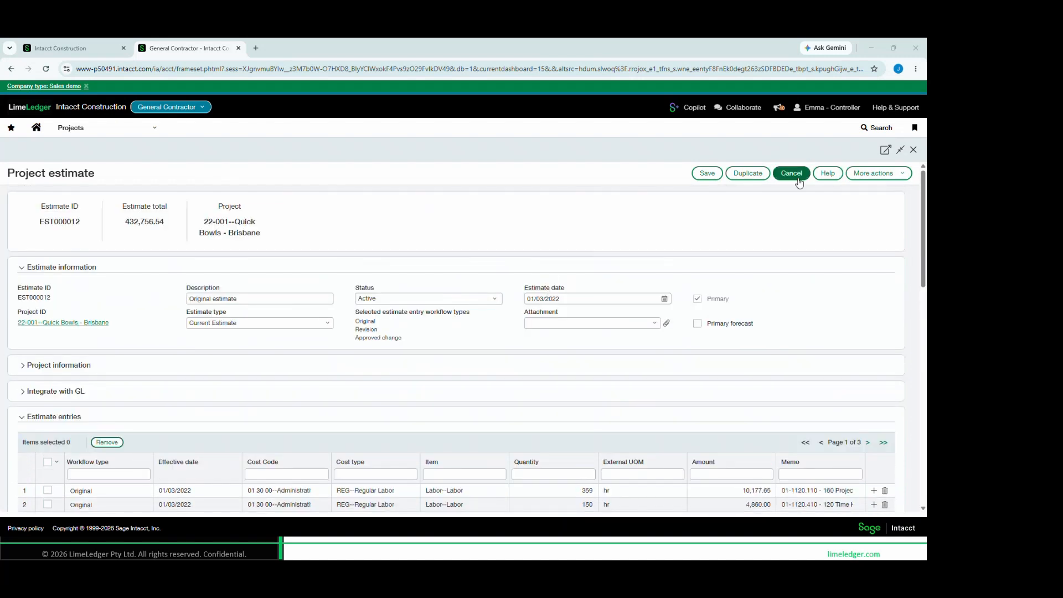
{"action": "left_click", "coordinate": [794, 173]}
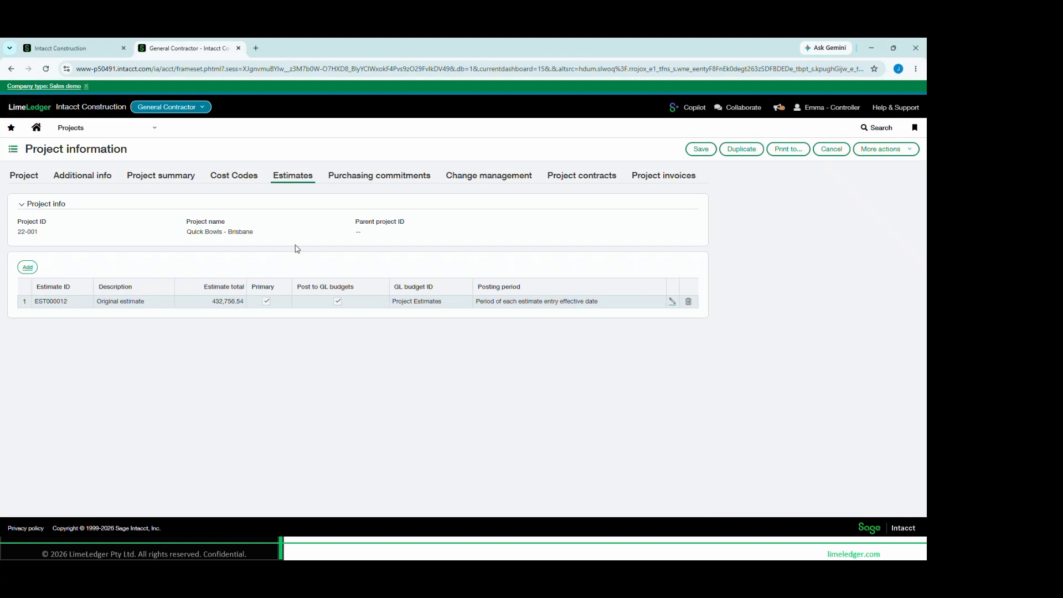
Show the project's purchasing commitments and look through both pages of its primary documents
{"action": "left_click", "coordinate": [366, 177]}
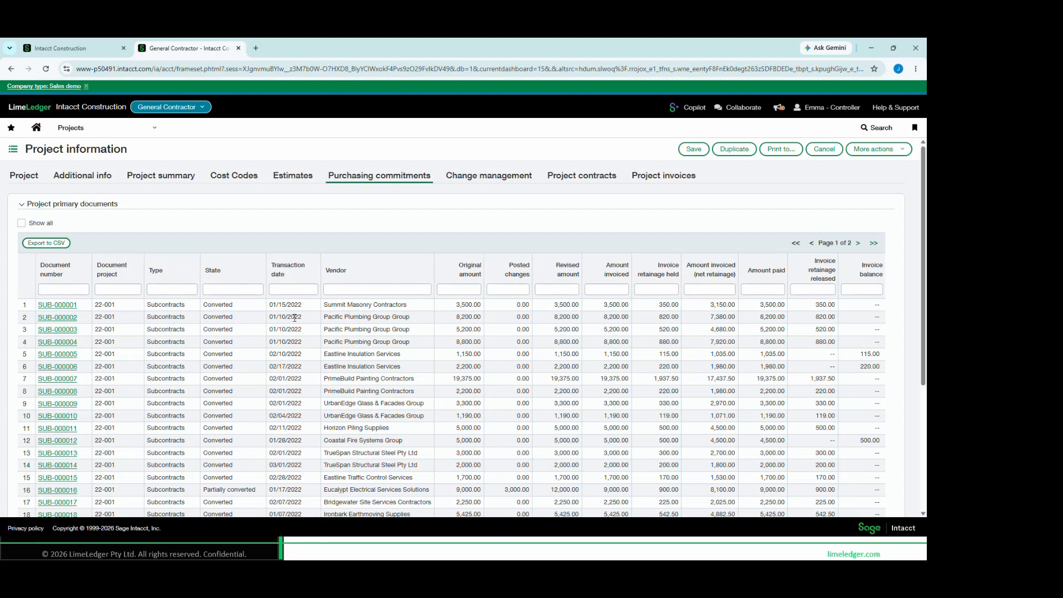
{"action": "left_click", "coordinate": [371, 177]}
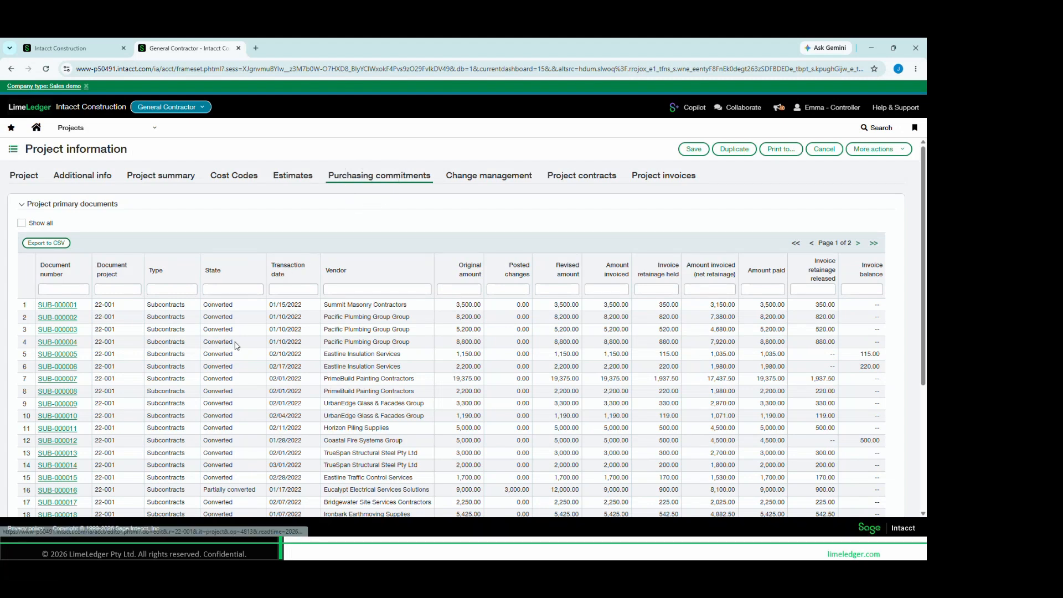
{"action": "scroll", "coordinate": [239, 348], "scroll_direction": "down", "scroll_amount": 2}
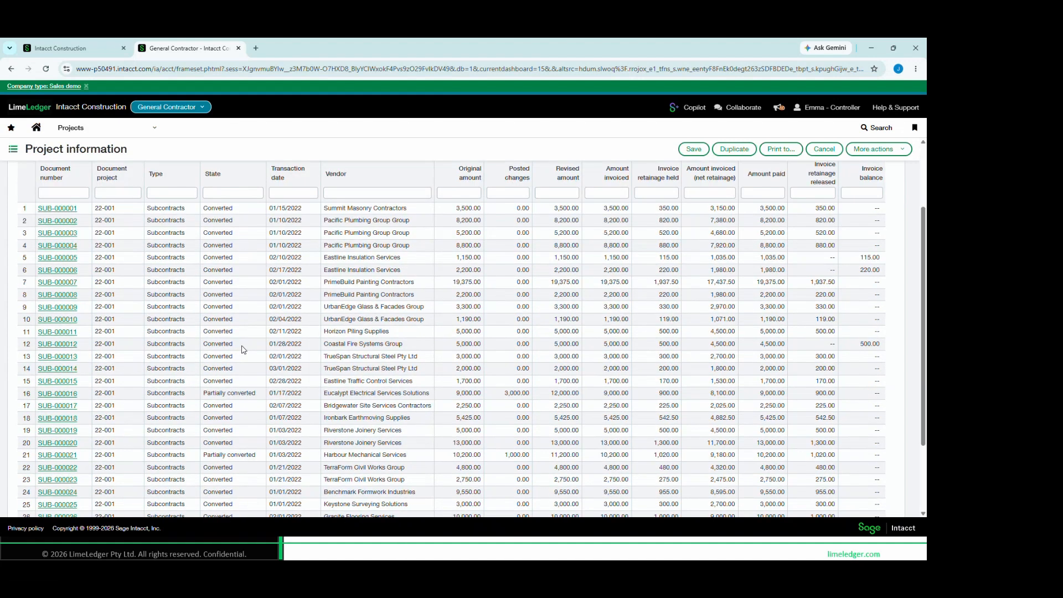
{"action": "scroll", "coordinate": [247, 349], "scroll_direction": "down", "scroll_amount": 2}
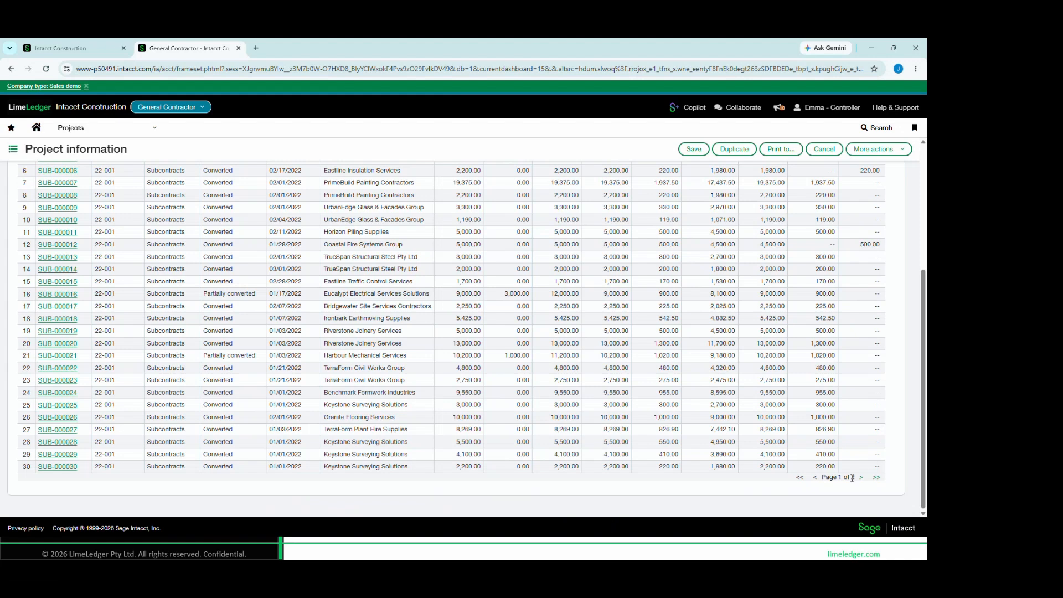
{"action": "left_click", "coordinate": [861, 477]}
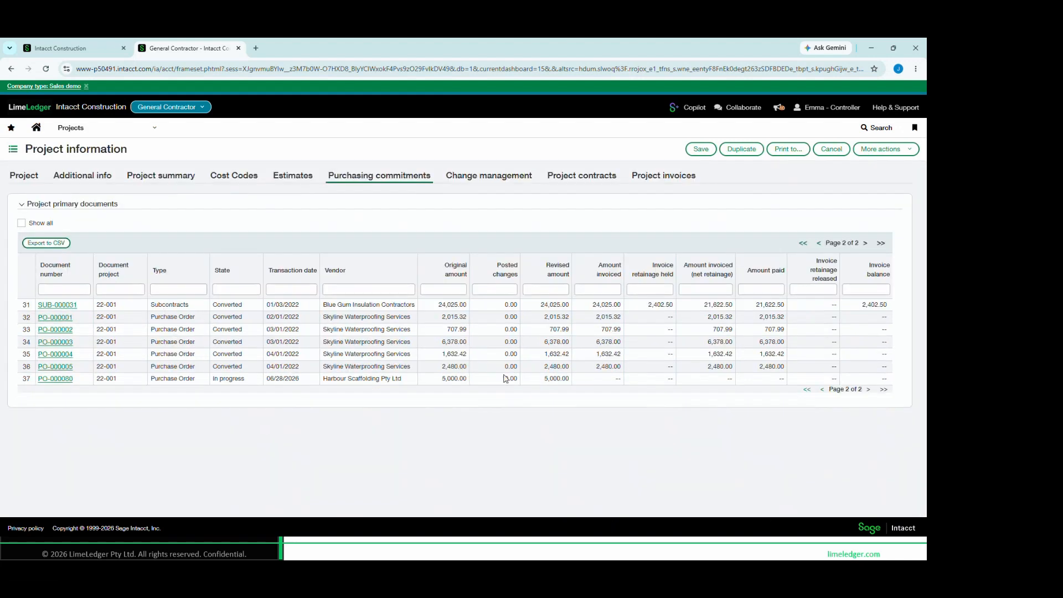
{"action": "left_click", "coordinate": [824, 393]}
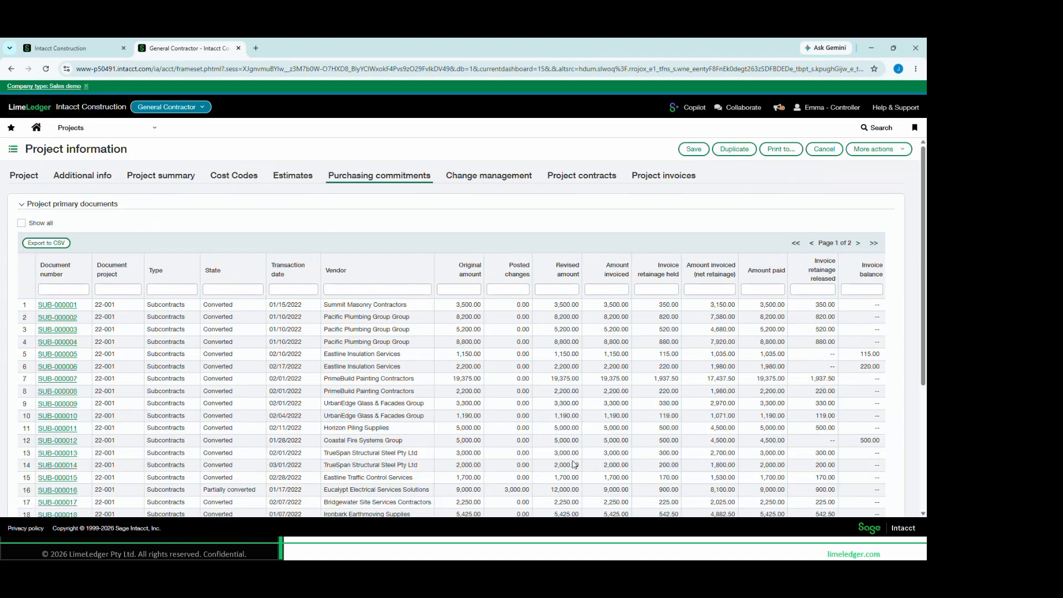
Examine the original, changed and revised amounts, invoicing and retainage of the Eucalypt Electrical Services Solutions commitment
{"action": "scroll", "coordinate": [551, 484], "scroll_direction": "down", "scroll_amount": 2}
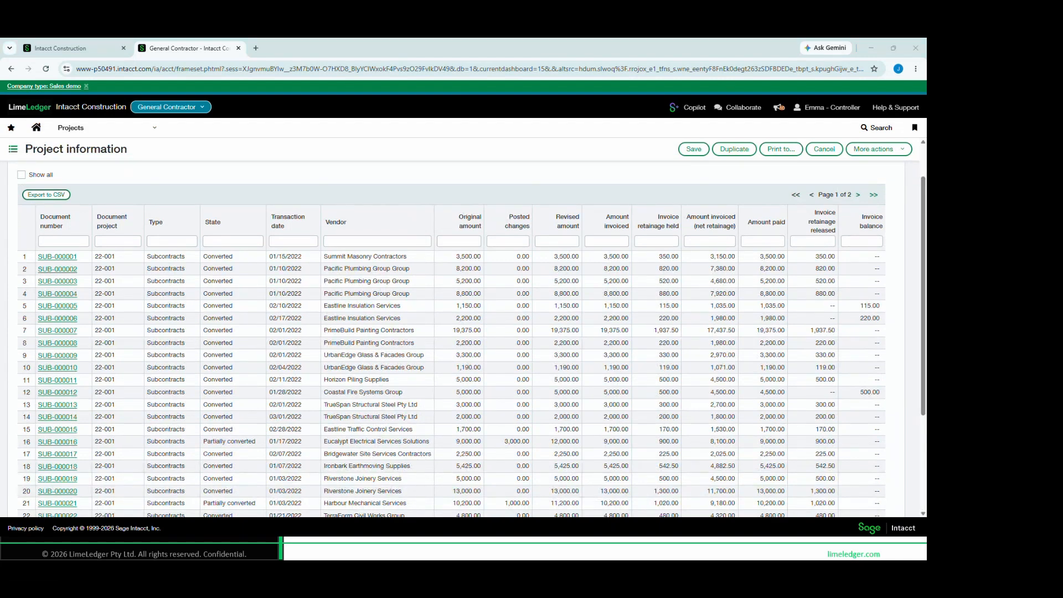
{"action": "left_click_drag", "start_coordinate": [319, 437], "coordinate": [437, 447]}
{"action": "mouse_move", "coordinate": [431, 435]}
{"action": "left_mouse_down"}
{"action": "mouse_move", "coordinate": [486, 453]}
{"action": "mouse_move", "coordinate": [641, 453]}
{"action": "mouse_move", "coordinate": [584, 449]}
{"action": "left_mouse_up"}
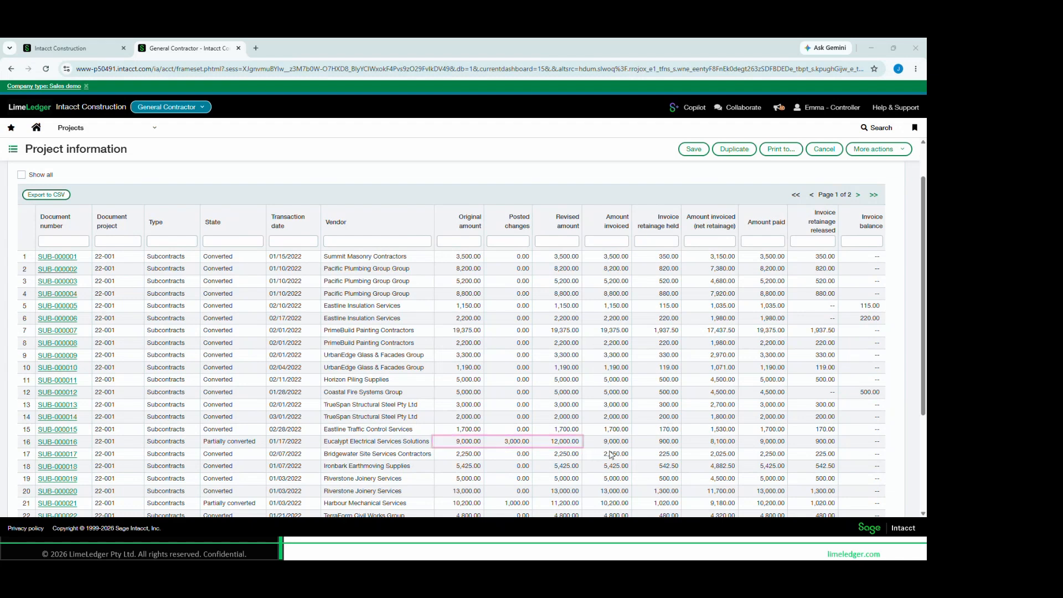
{"action": "mouse_move", "coordinate": [591, 432]}
{"action": "left_mouse_down"}
{"action": "mouse_move", "coordinate": [644, 450]}
{"action": "mouse_move", "coordinate": [847, 451]}
{"action": "left_mouse_up"}
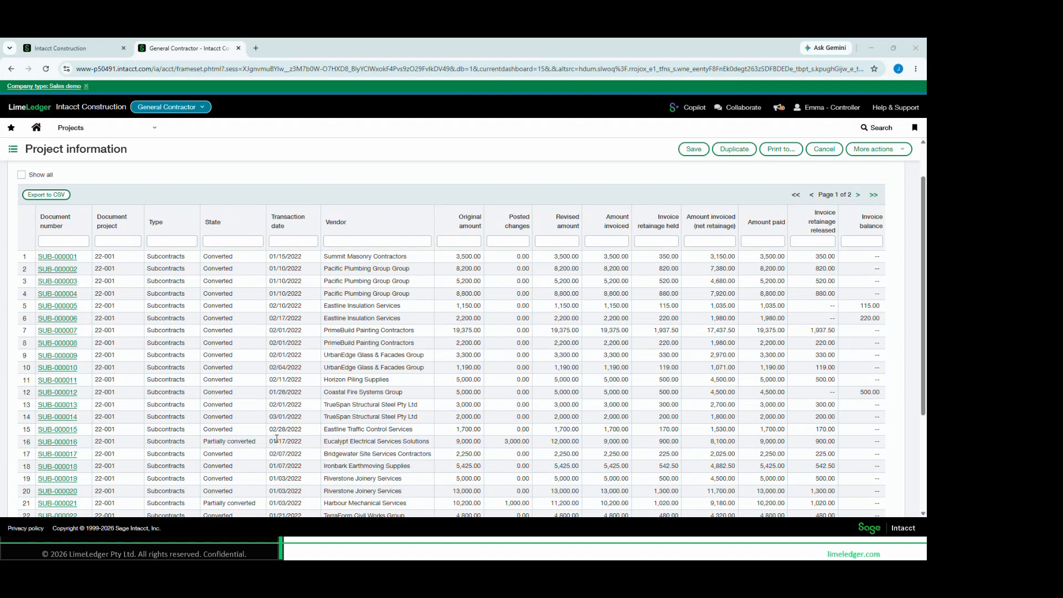
Open the Eucalypt Electrical Services Solutions subcontract, expand it to the full window and show its entries
{"action": "left_click", "coordinate": [62, 442]}
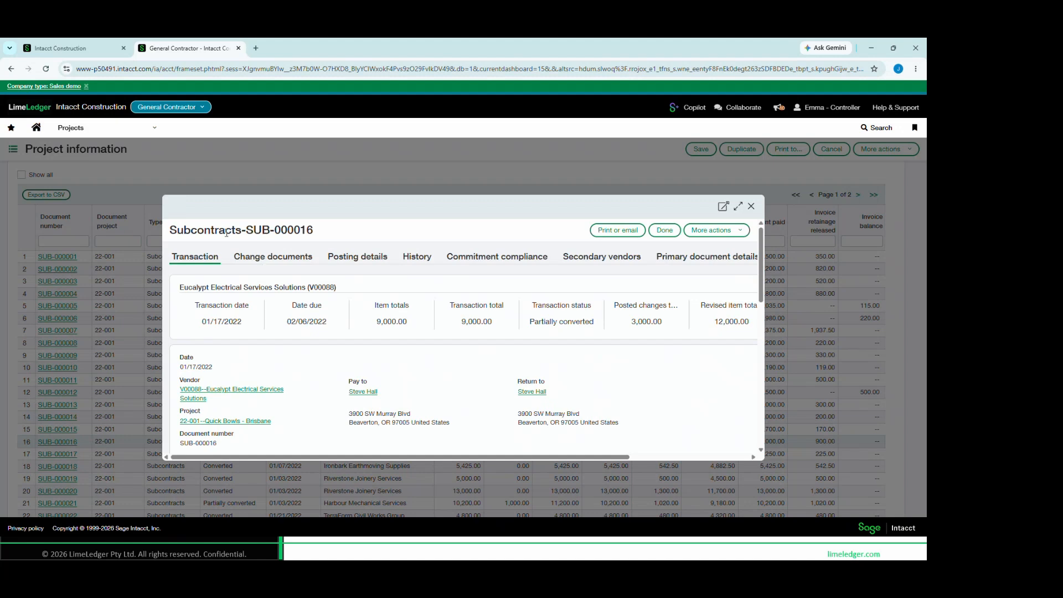
{"action": "left_click", "coordinate": [738, 206]}
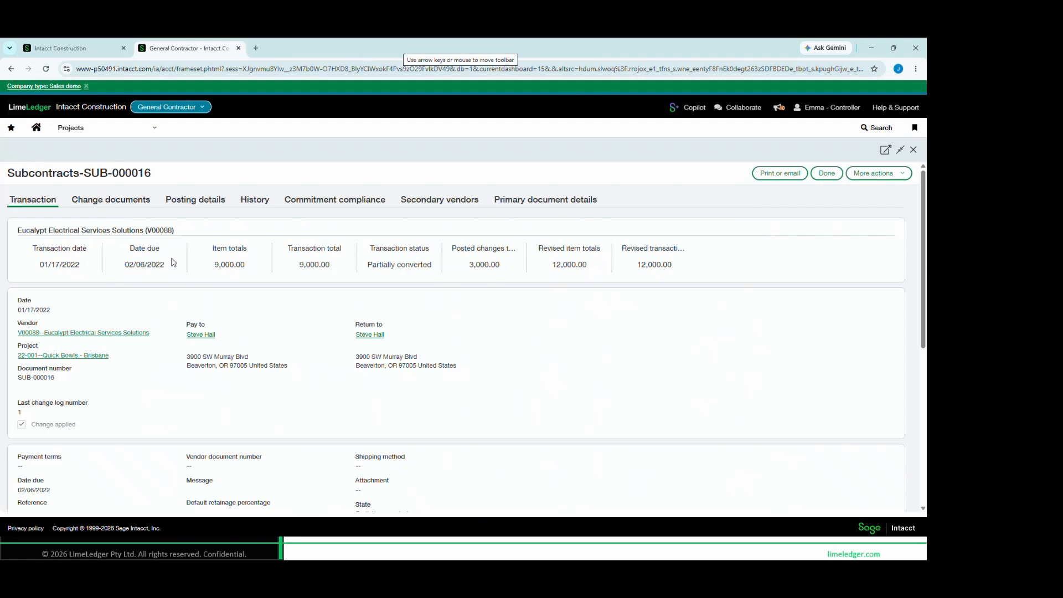
{"action": "scroll", "coordinate": [174, 265], "scroll_direction": "down", "scroll_amount": 4}
{"action": "scroll", "coordinate": [174, 267], "scroll_direction": "down", "scroll_amount": 1}
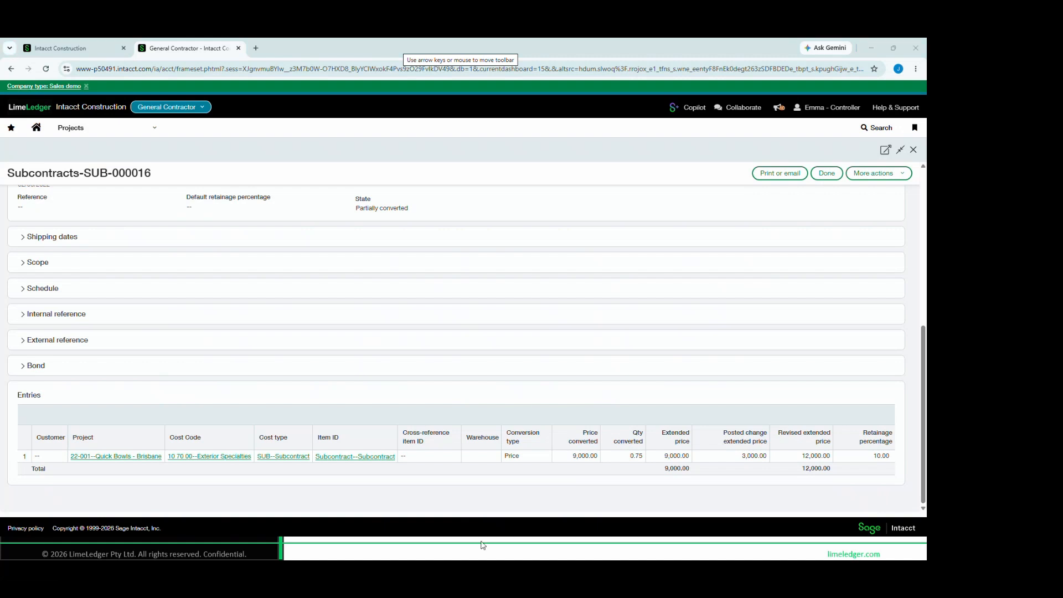
Examine the subcontract entry's project, cost code, cost type, converted price, posted change and revised extended price
{"action": "mouse_move", "coordinate": [65, 421]}
{"action": "left_mouse_down"}
{"action": "mouse_move", "coordinate": [179, 472]}
{"action": "mouse_move", "coordinate": [313, 465]}
{"action": "left_mouse_up"}
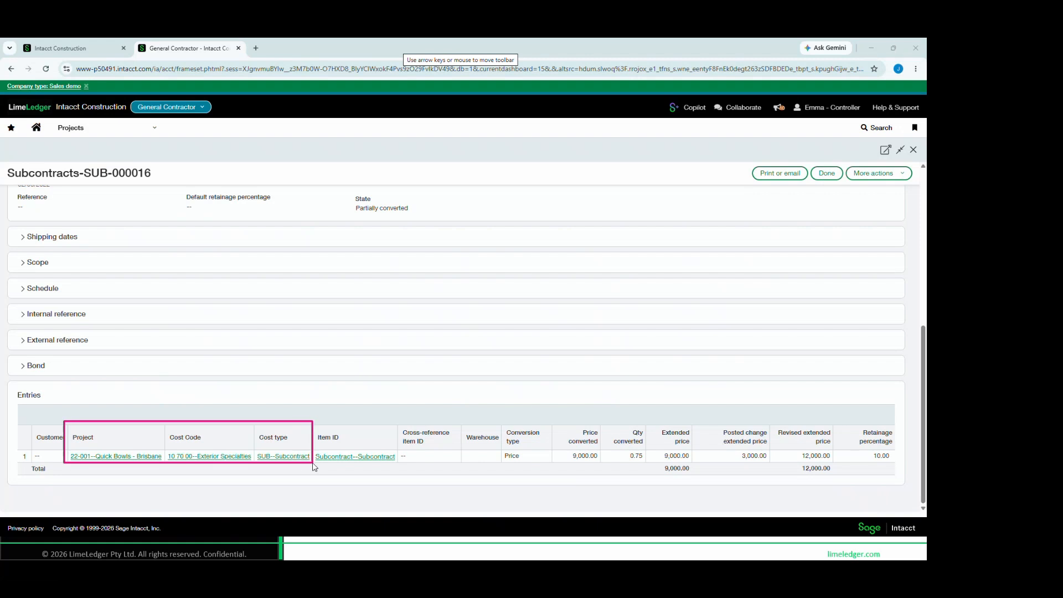
{"action": "left_click_drag", "start_coordinate": [314, 467], "coordinate": [315, 469]}
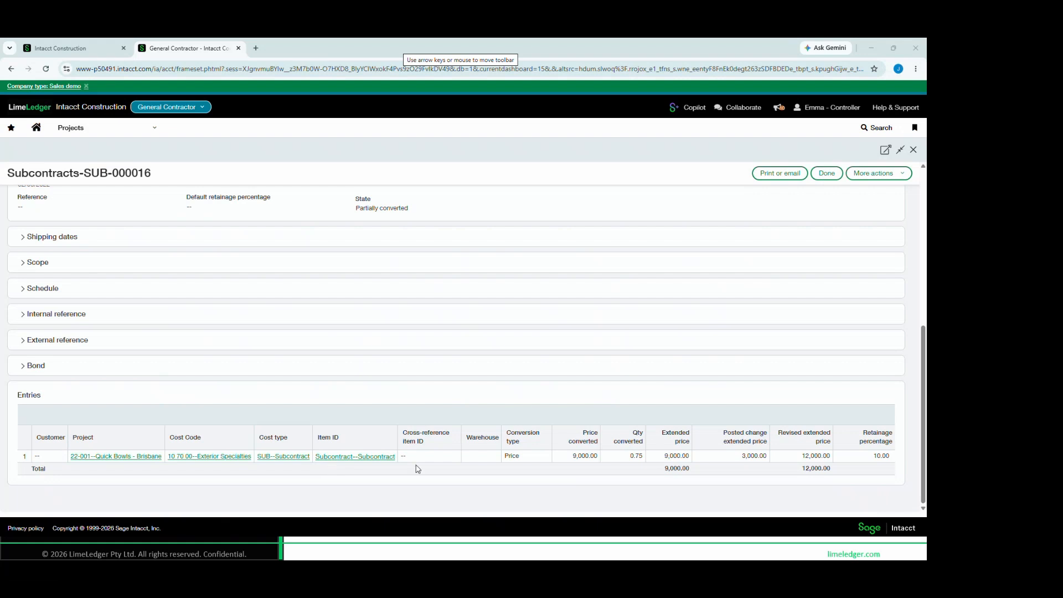
{"action": "left_click_drag", "start_coordinate": [550, 424], "coordinate": [605, 470]}
{"action": "left_click_drag", "start_coordinate": [701, 419], "coordinate": [775, 468]}
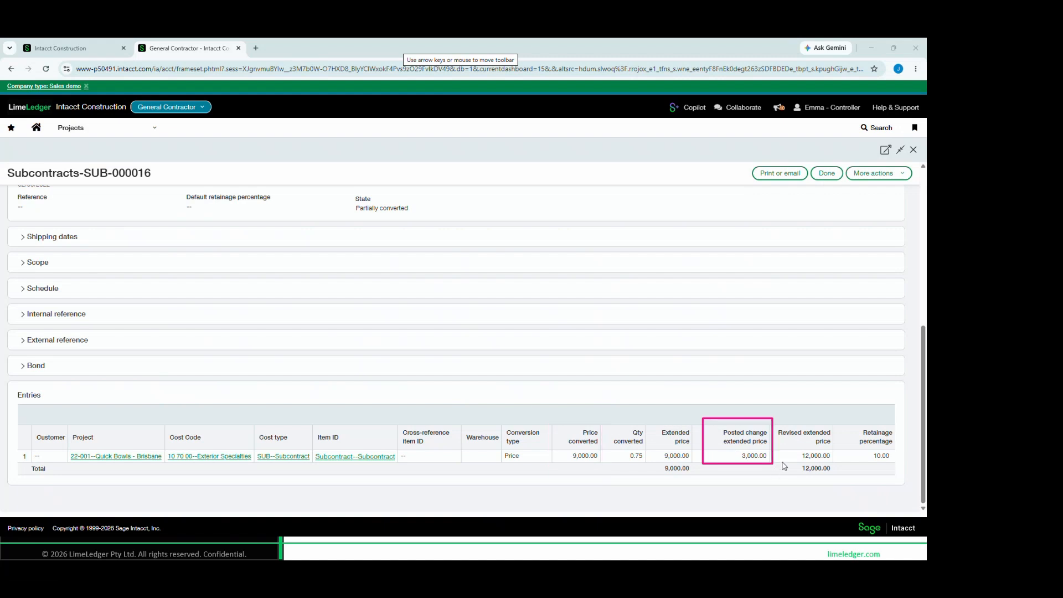
{"action": "left_click_drag", "start_coordinate": [771, 419], "coordinate": [835, 462]}
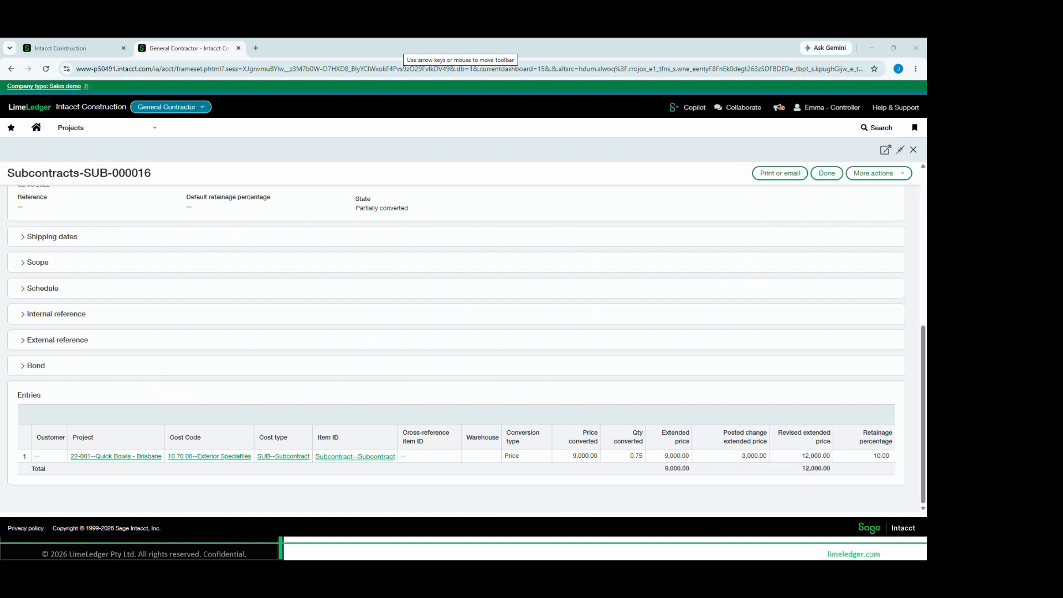
{"action": "key", "text": "ctrl"}
{"action": "key", "text": "ctrl"}
{"action": "key", "text": "ctrl"}
{"action": "key", "text": "ctrl"}
{"action": "scroll", "coordinate": [148, 410], "scroll_direction": "up", "scroll_amount": 5}
{"action": "scroll", "coordinate": [147, 411], "scroll_direction": "up", "scroll_amount": 1}
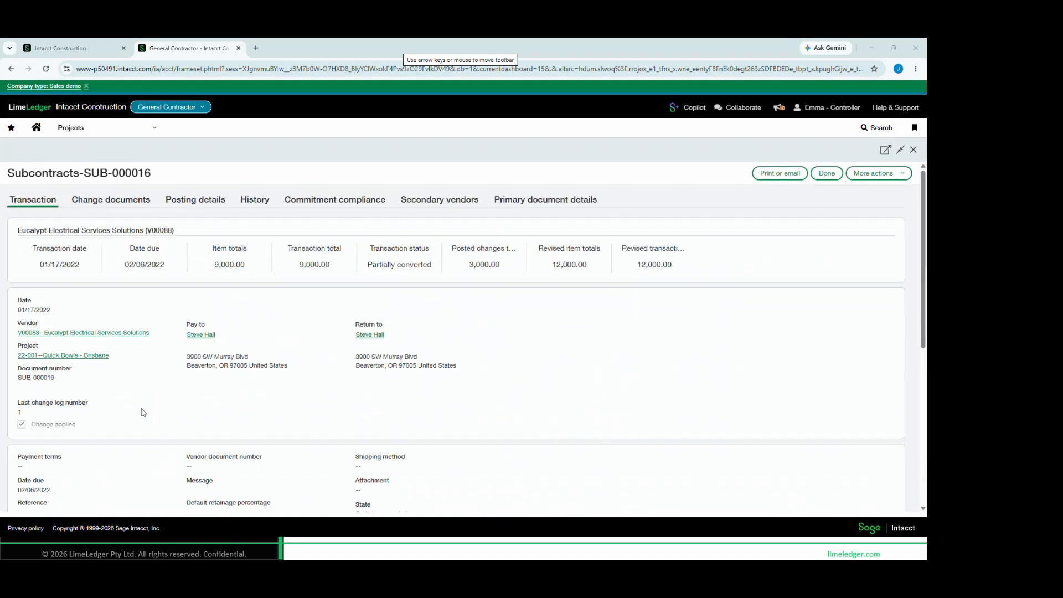
Show the subcontract's change documents, open the posted subcontract change order for review, and close it
{"action": "left_click", "coordinate": [112, 200]}
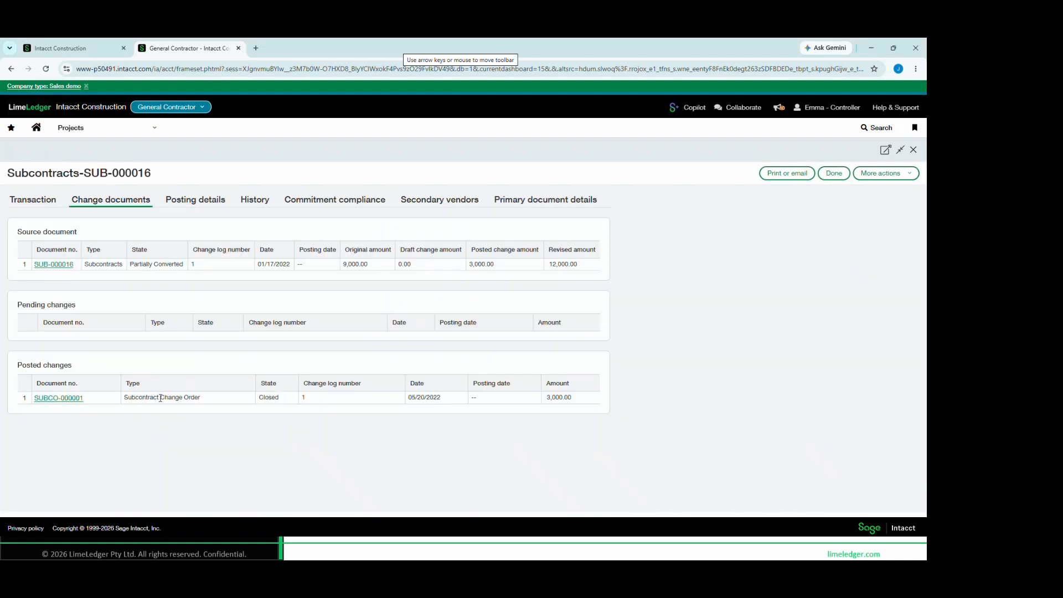
{"action": "left_click", "coordinate": [65, 398]}
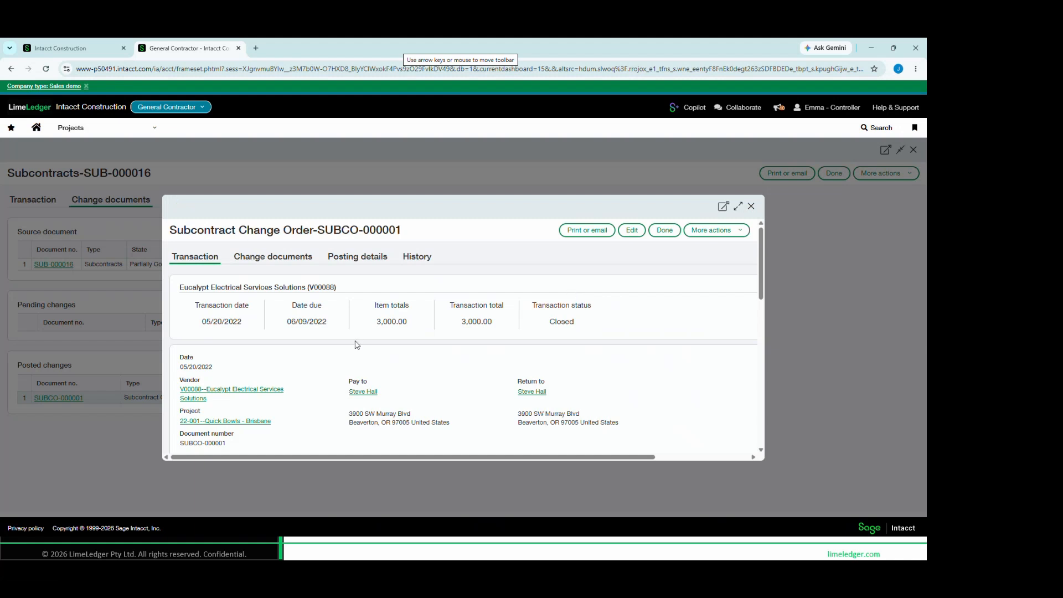
{"action": "scroll", "coordinate": [323, 360], "scroll_direction": "down", "scroll_amount": 3}
{"action": "scroll", "coordinate": [324, 361], "scroll_direction": "up", "scroll_amount": 3}
{"action": "left_click", "coordinate": [751, 207]}
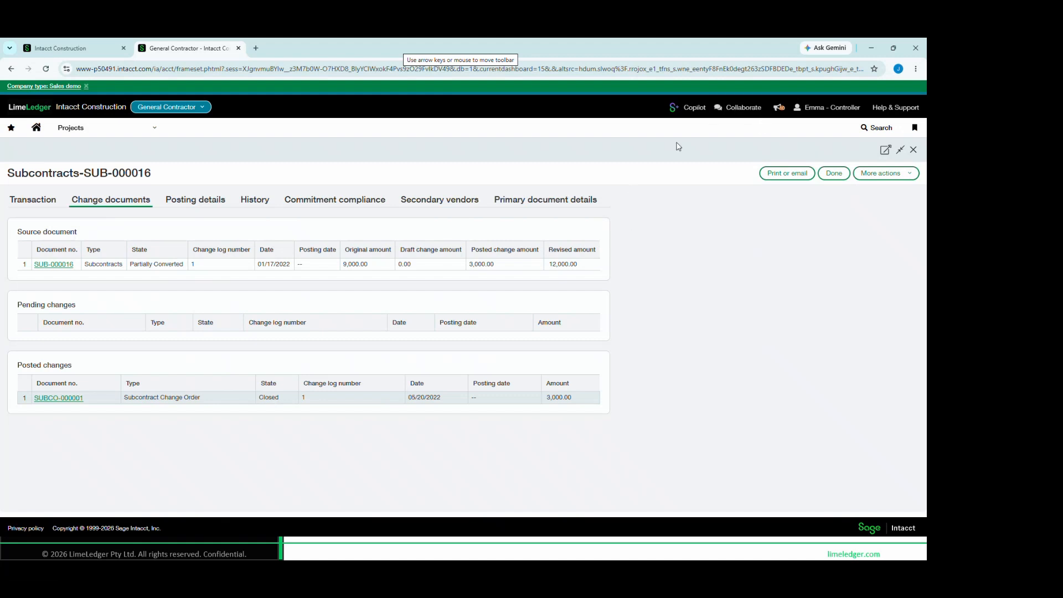
Post a Collaborate message on the change order tagging a colleague and asking "what triggered this additional 3k change order?", and close the conversation
{"action": "left_click", "coordinate": [753, 108]}
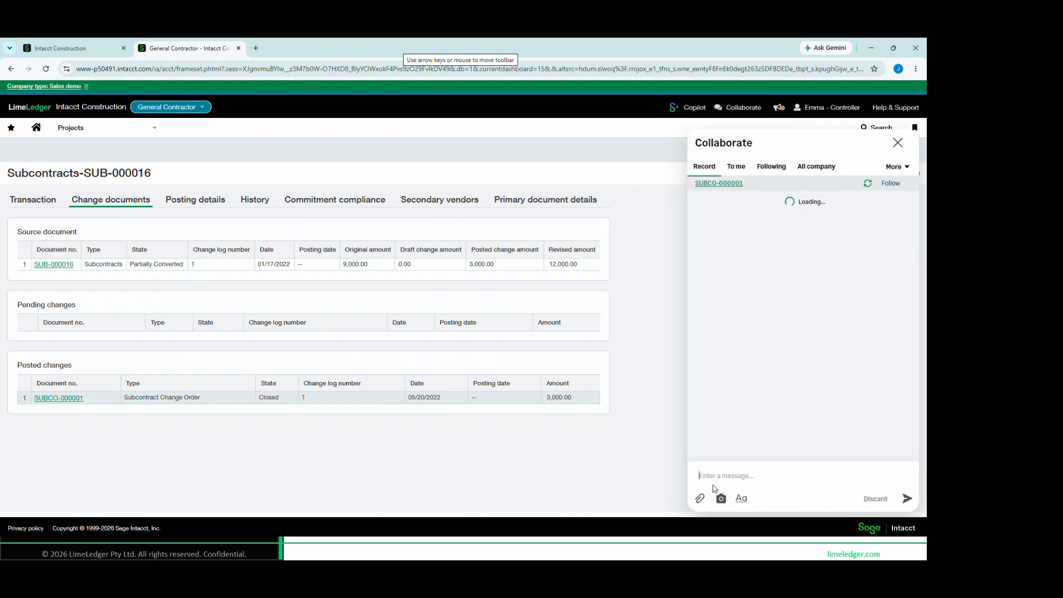
{"action": "left_click", "coordinate": [729, 476]}
{"action": "type", "text": "@"}
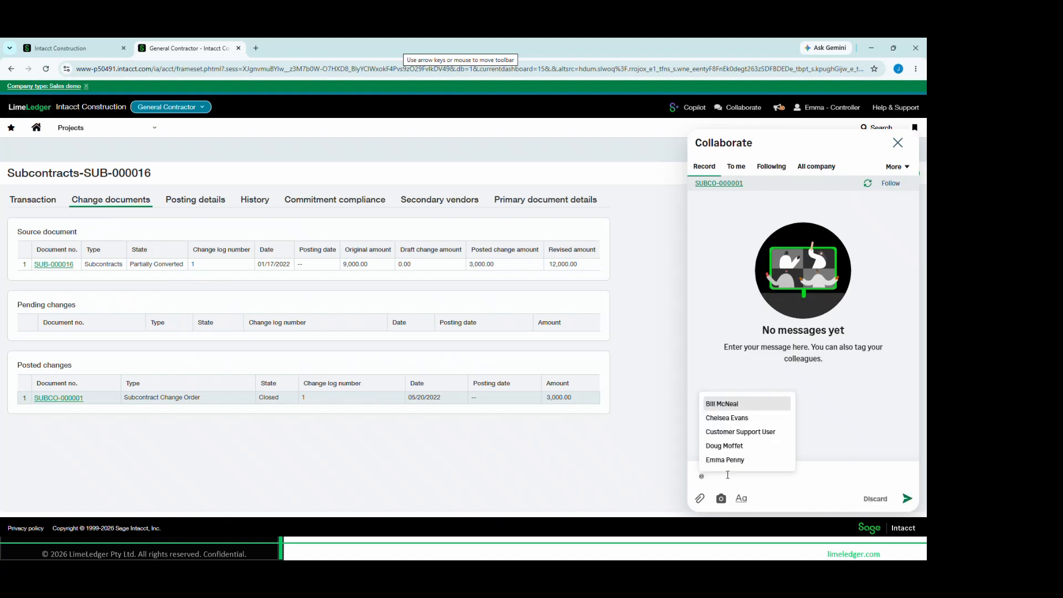
{"action": "left_click", "coordinate": [727, 446]}
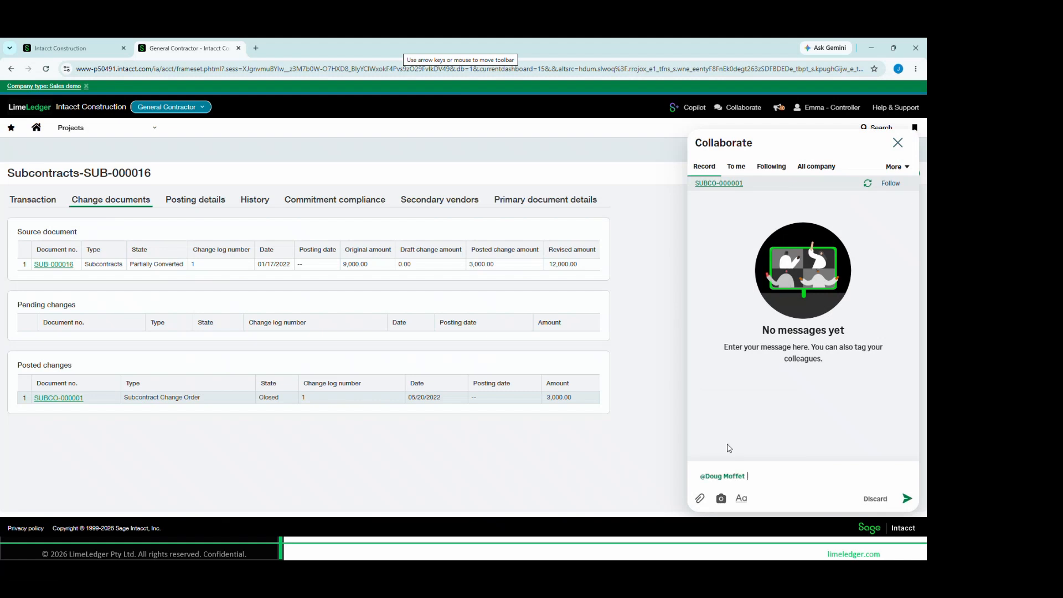
{"action": "type", "text": "what triggered this additional 3k change orfger"}
{"action": "key", "text": "BackSpace"}
{"action": "key", "text": "BackSpace"}
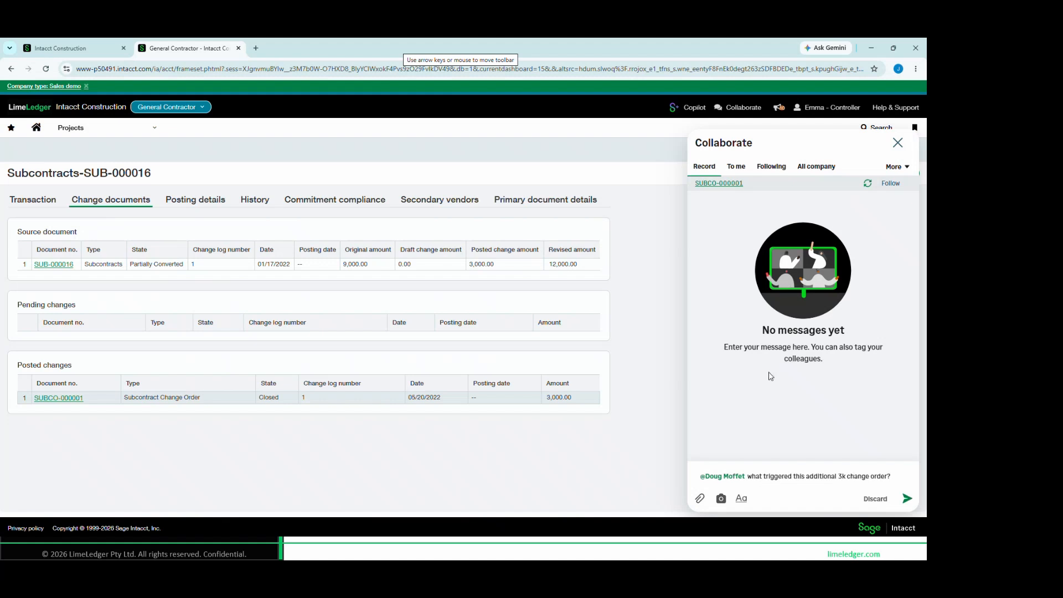
{"action": "key", "text": "Return"}
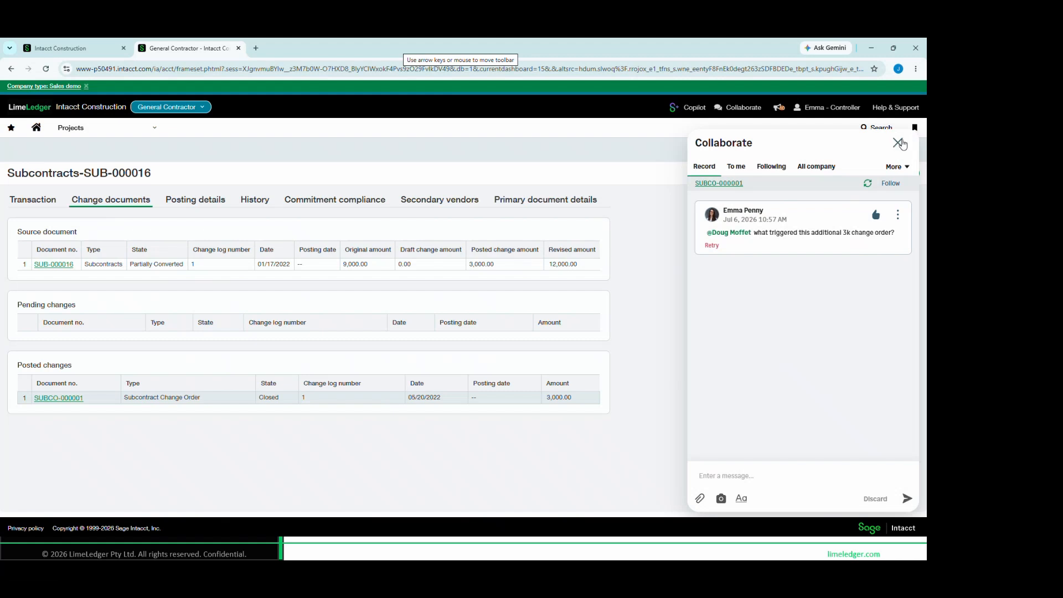
{"action": "left_click", "coordinate": [899, 143]}
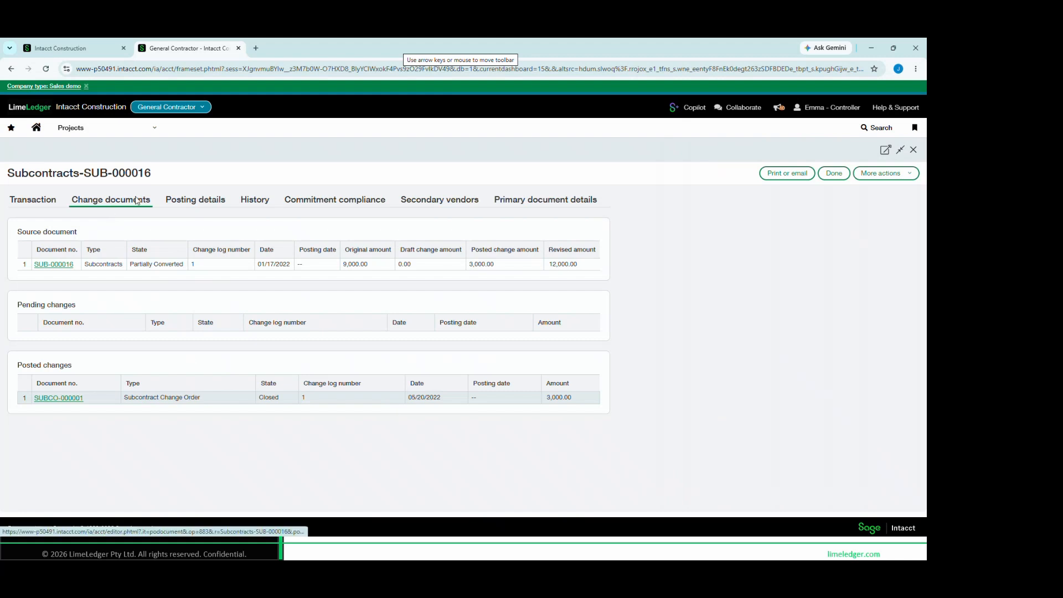
Review the subcontract's transaction history and return to the project's purchasing commitments list
{"action": "left_click", "coordinate": [243, 205]}
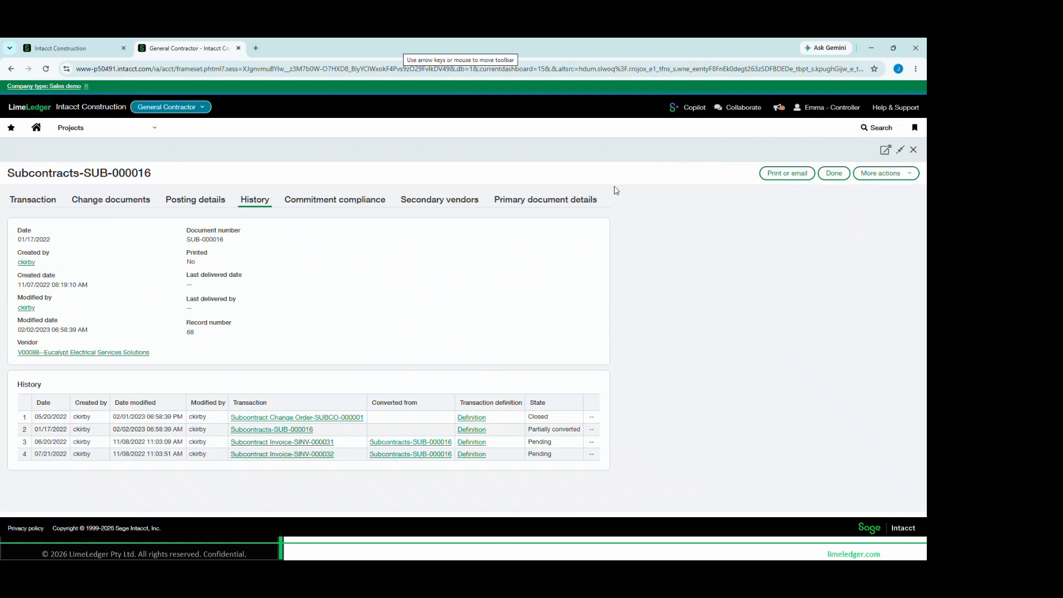
{"action": "left_click", "coordinate": [835, 174]}
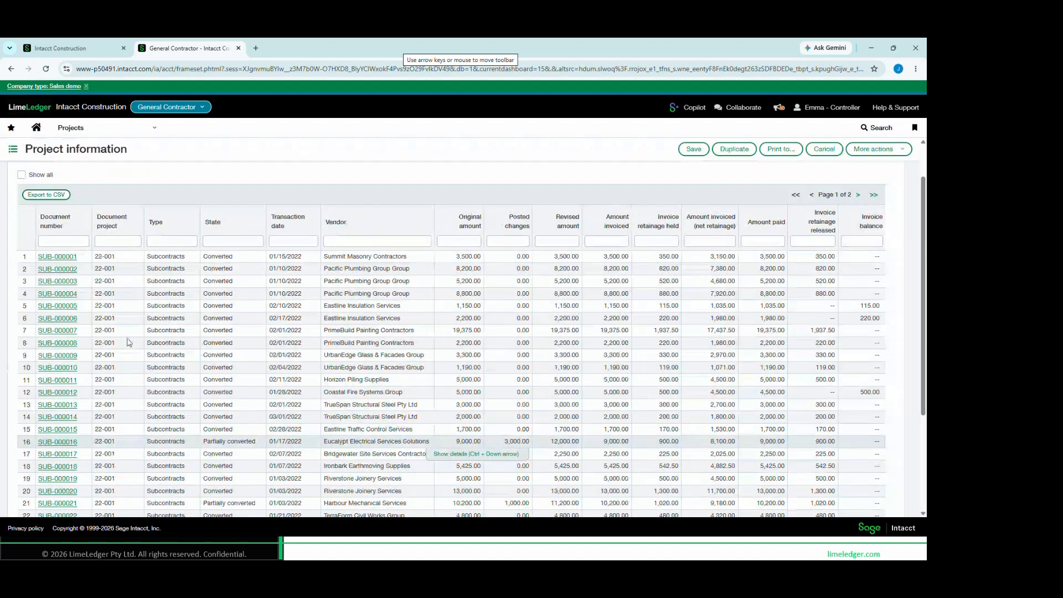
{"action": "scroll", "coordinate": [132, 341], "scroll_direction": "up", "scroll_amount": 1}
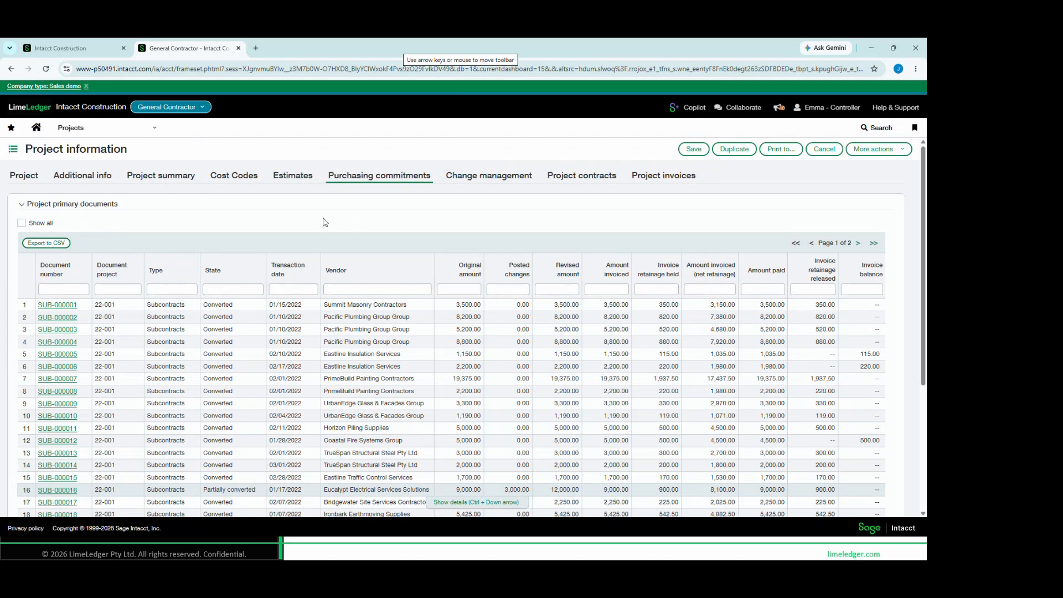
Duplicate the project's browser tab and open the Purchasing application overview in the copy
{"action": "right_click", "coordinate": [194, 49]}
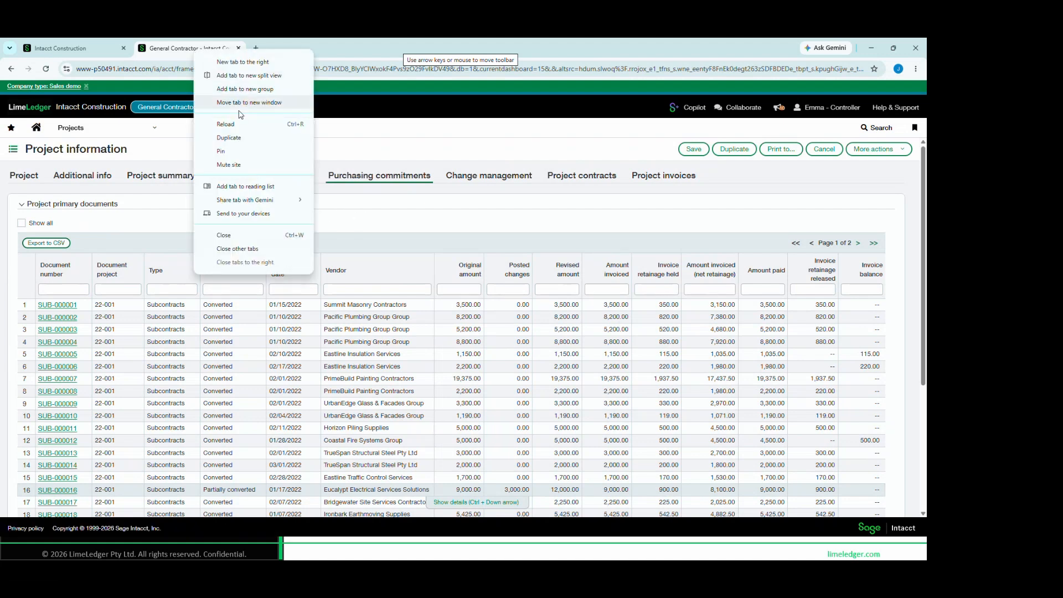
{"action": "left_click", "coordinate": [244, 137]}
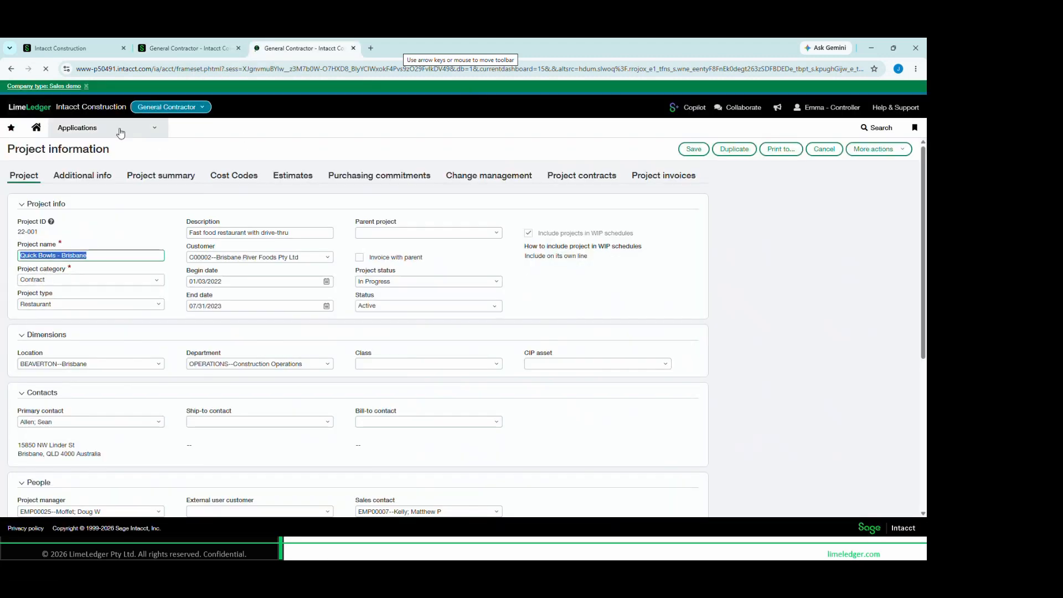
{"action": "left_click", "coordinate": [119, 133]}
{"action": "mouse_move", "coordinate": [111, 294]}
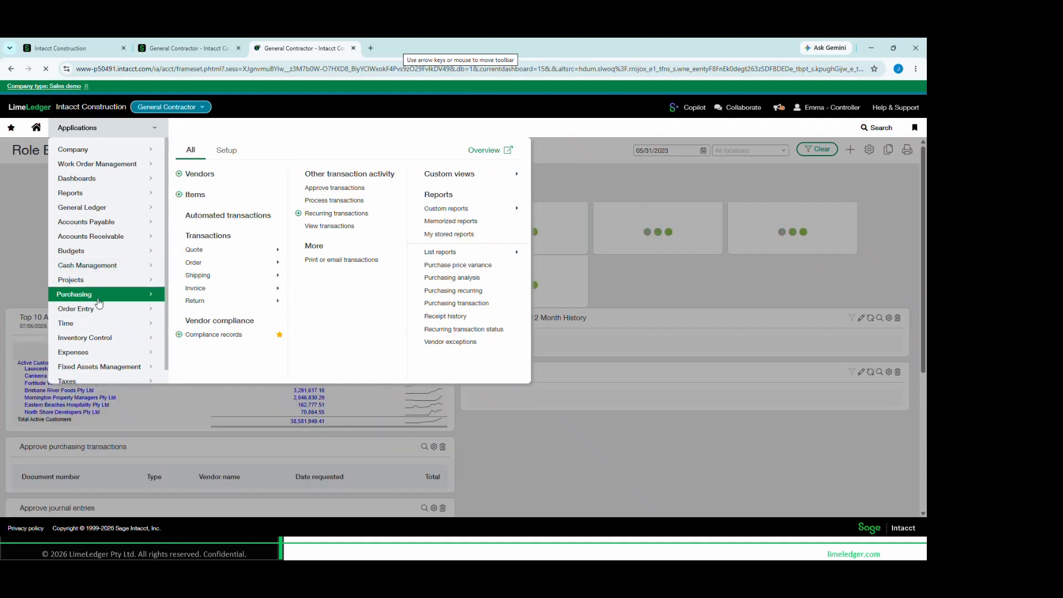
{"action": "left_click", "coordinate": [493, 151]}
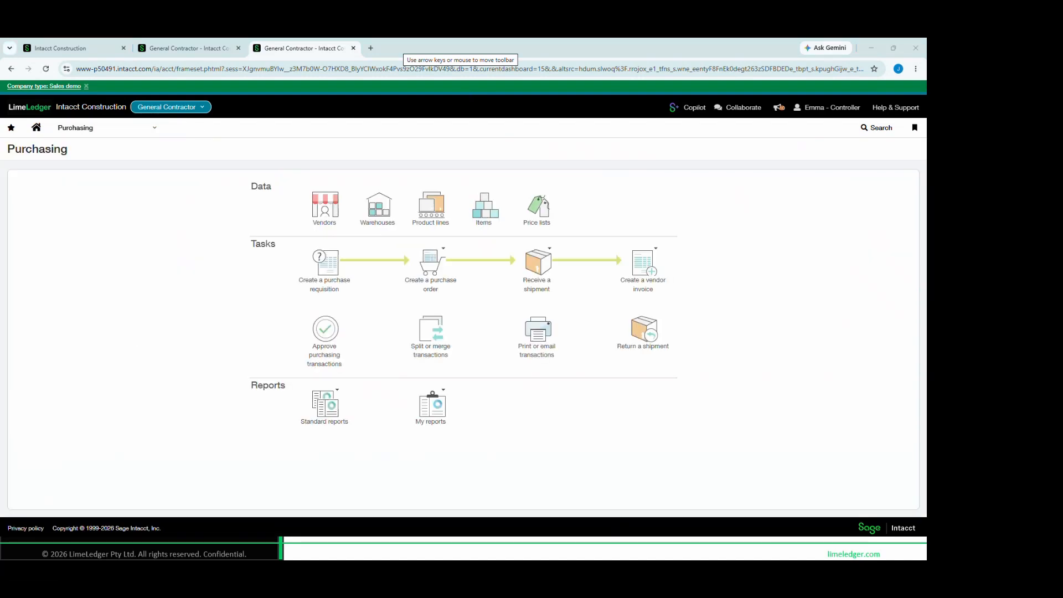
Examine the purchasing workflow from requisition to vendor invoice, including the available purchase order transaction types
{"action": "mouse_move", "coordinate": [284, 241]}
{"action": "left_mouse_down"}
{"action": "mouse_move", "coordinate": [369, 310]}
{"action": "mouse_move", "coordinate": [702, 302]}
{"action": "left_mouse_up"}
{"action": "left_click", "coordinate": [430, 262]}
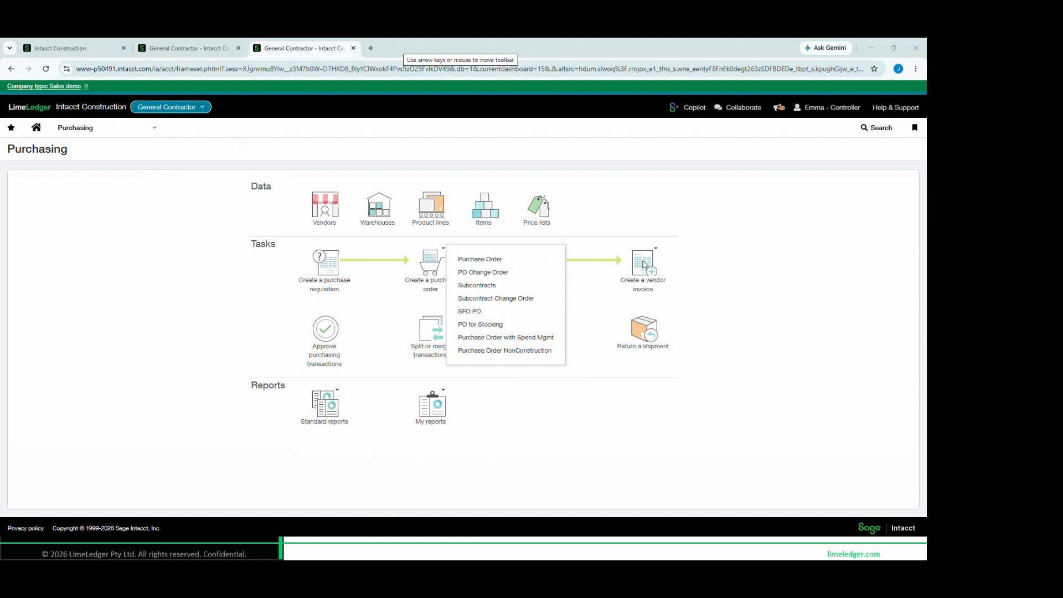
{"action": "mouse_move", "coordinate": [648, 265]}
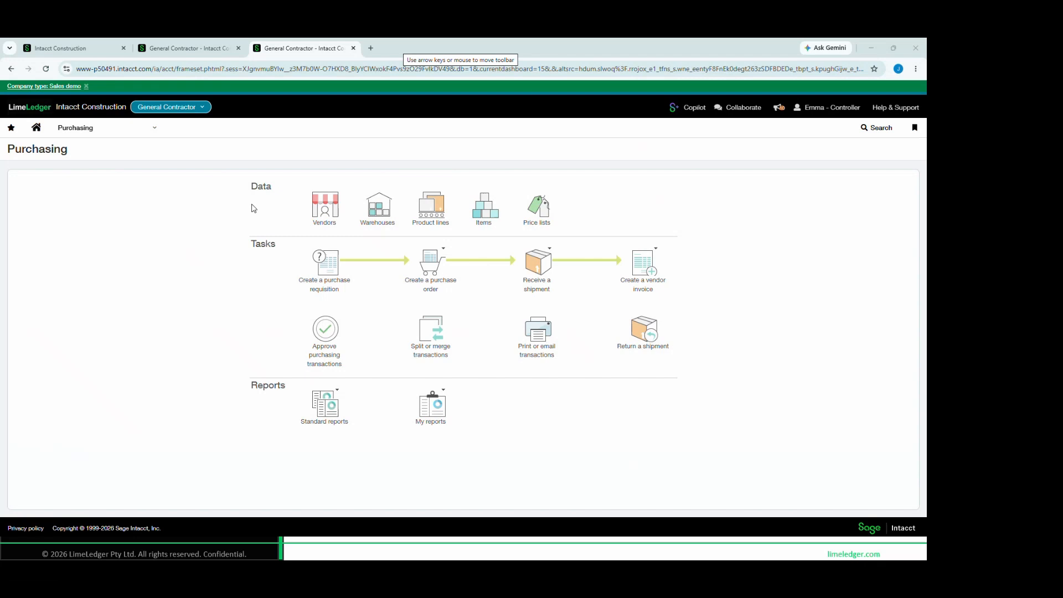
Open the Purchasing automated transactions list and check its file upload options, closing the upload dialog without adding a file
{"action": "left_click", "coordinate": [132, 128]}
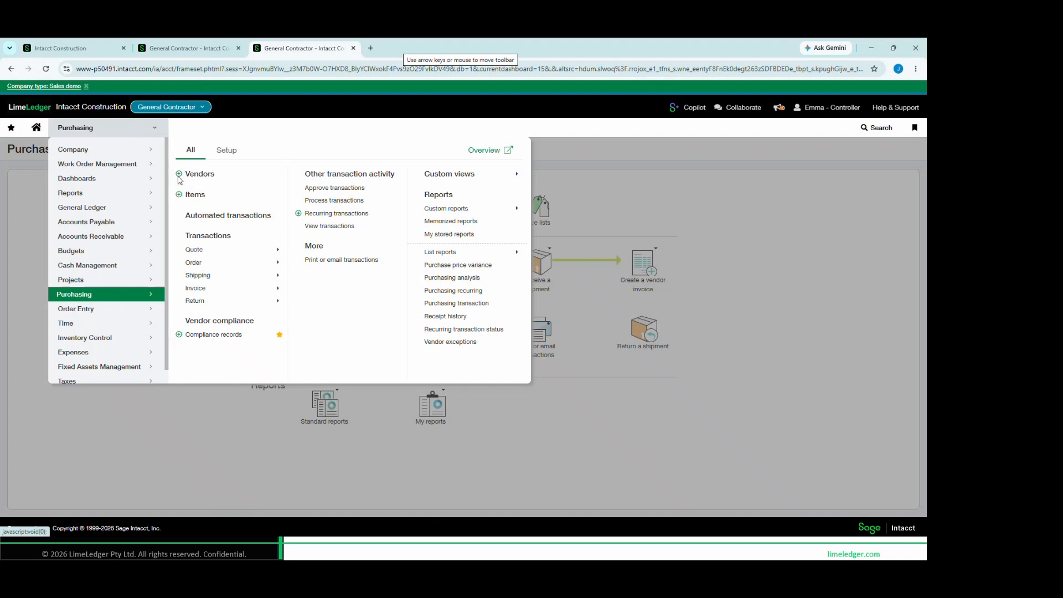
{"action": "left_click", "coordinate": [242, 217]}
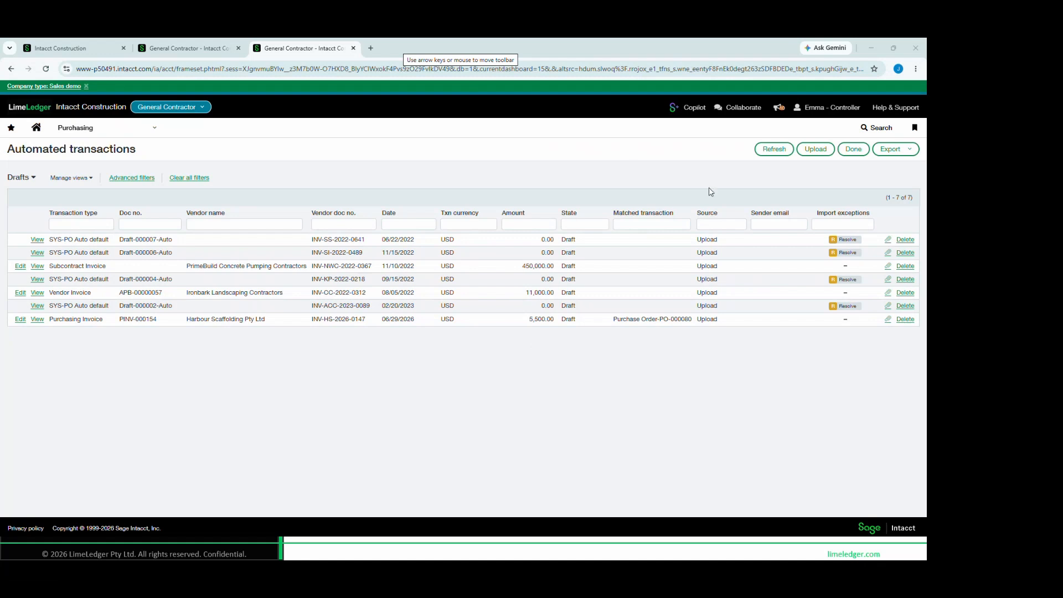
{"action": "left_click", "coordinate": [815, 152]}
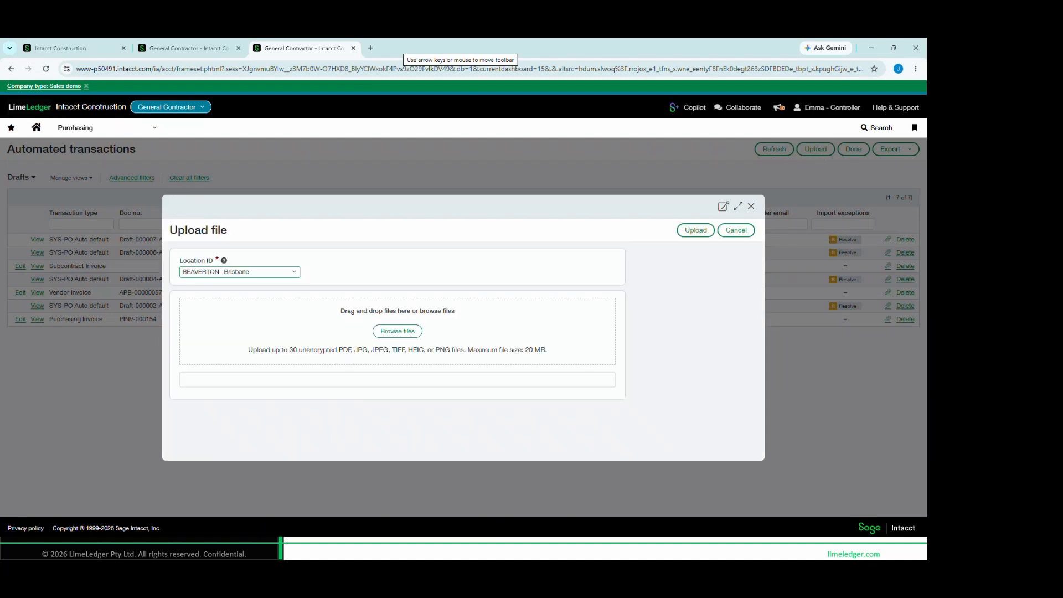
{"action": "key", "text": "alt+Tab"}
{"action": "left_click_drag", "start_coordinate": [334, 343], "coordinate": [456, 361]}
{"action": "left_click", "coordinate": [751, 206]}
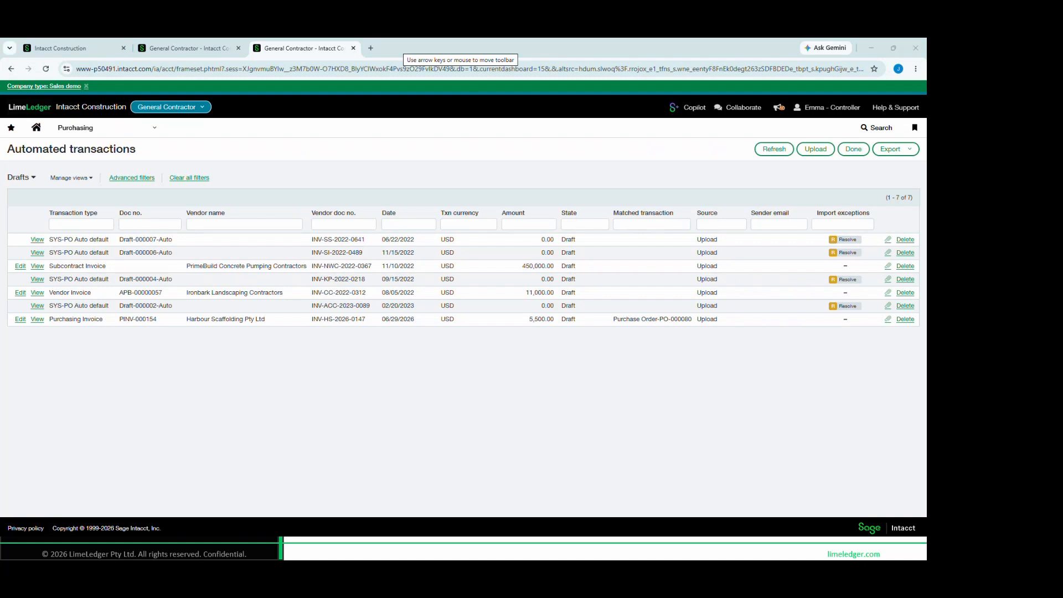
Review the Harbour Scaffolding draft's vendor, document number and matched purchase order in the automated transactions list, and open the draft for editing
{"action": "mouse_move", "coordinate": [555, 202]}
{"action": "left_mouse_down"}
{"action": "mouse_move", "coordinate": [590, 213]}
{"action": "mouse_move", "coordinate": [585, 336]}
{"action": "left_mouse_up"}
{"action": "mouse_move", "coordinate": [184, 319]}
{"action": "left_mouse_down"}
{"action": "mouse_move", "coordinate": [253, 327]}
{"action": "mouse_move", "coordinate": [277, 344]}
{"action": "left_mouse_up"}
{"action": "left_click_drag", "start_coordinate": [115, 313], "coordinate": [169, 326]}
{"action": "mouse_move", "coordinate": [603, 307]}
{"action": "left_mouse_down"}
{"action": "mouse_move", "coordinate": [713, 335]}
{"action": "mouse_move", "coordinate": [702, 331]}
{"action": "left_mouse_up"}
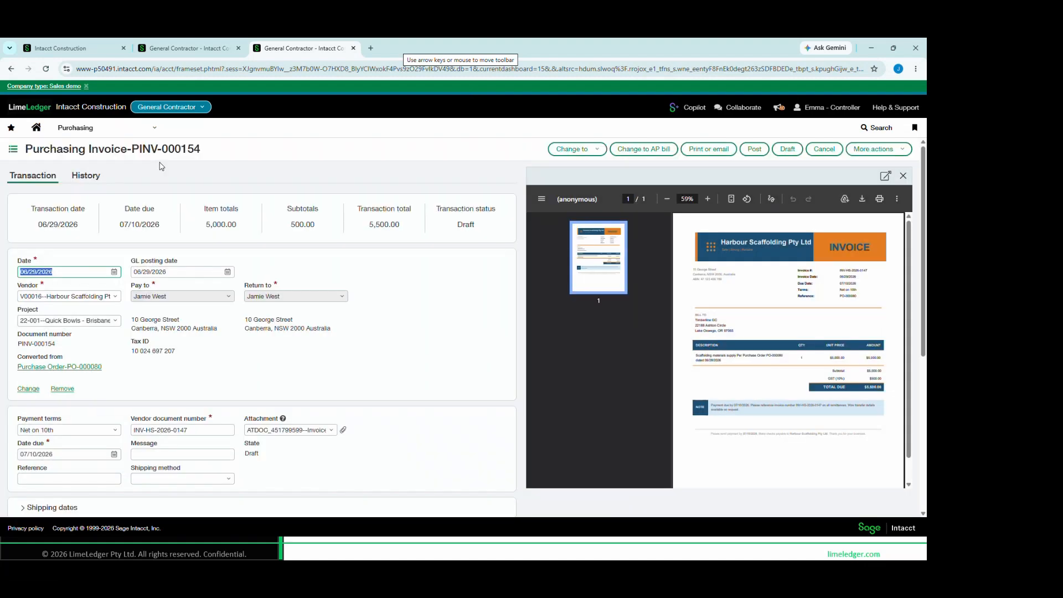
Compare the draft purchasing invoice's header and its line's cost code, quantity, price and tax details with the attached vendor invoice
{"action": "left_click", "coordinate": [611, 254]}
{"action": "scroll", "coordinate": [837, 303], "scroll_direction": "up", "scroll_amount": 3, "text": "ctrl"}
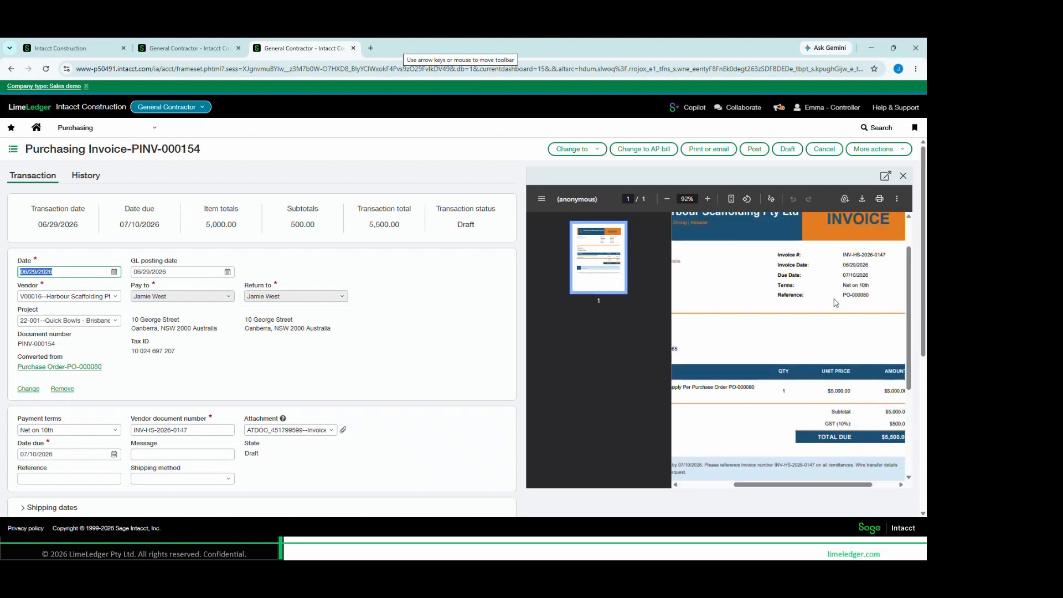
{"action": "key", "text": "ctrl"}
{"action": "key", "text": "ctrl"}
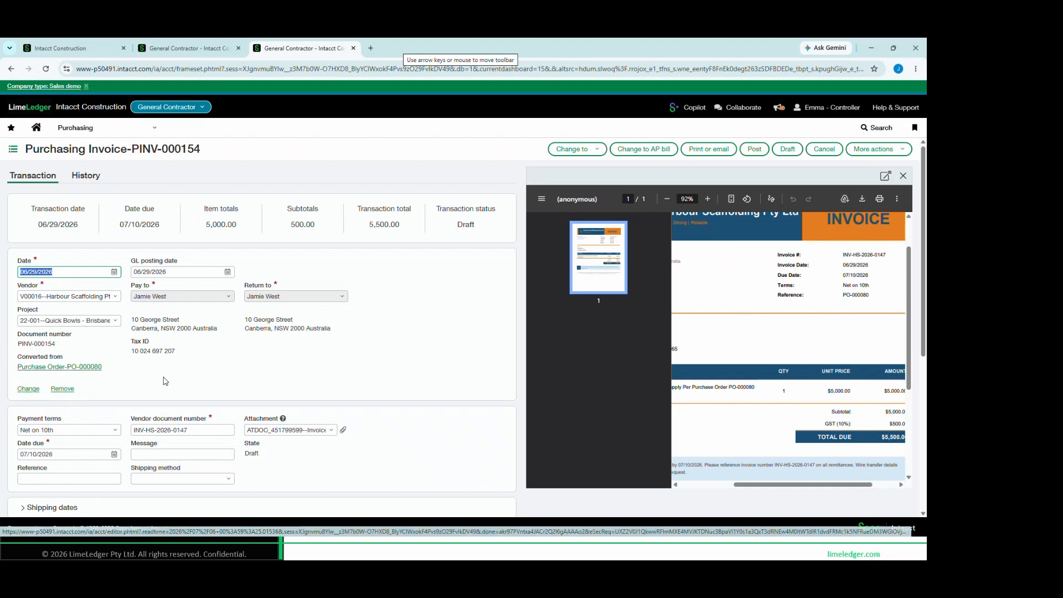
{"action": "scroll", "coordinate": [168, 388], "scroll_direction": "down", "scroll_amount": 3}
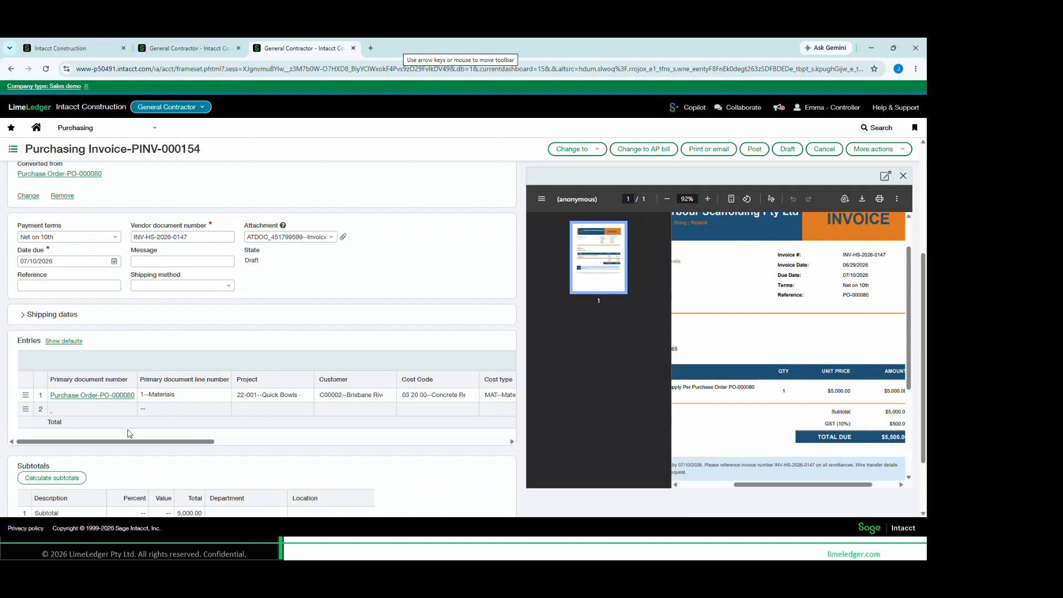
{"action": "left_click_drag", "start_coordinate": [135, 448], "coordinate": [242, 444]}
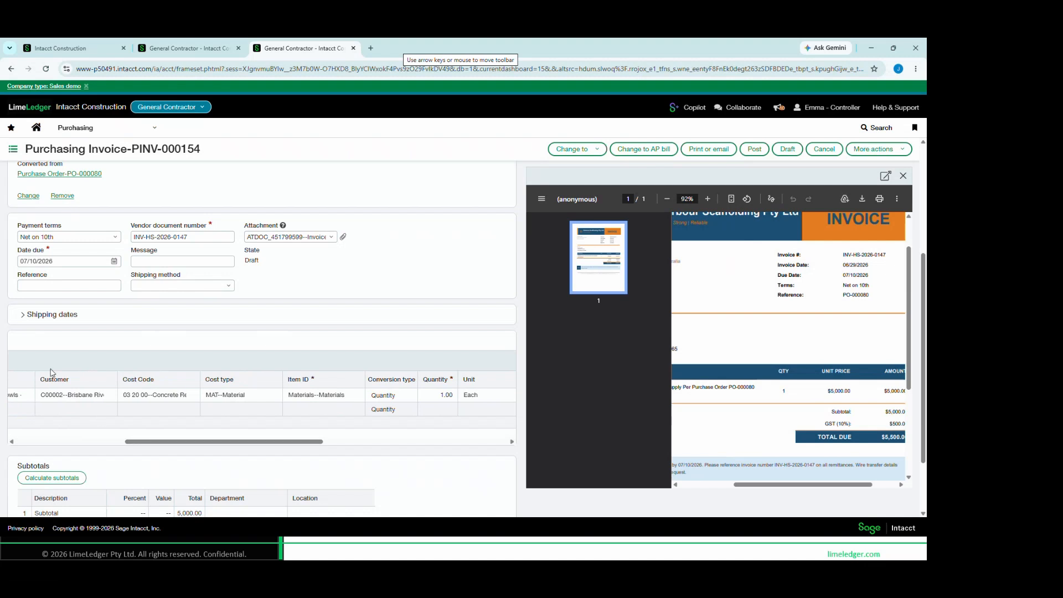
{"action": "left_click_drag", "start_coordinate": [298, 441], "coordinate": [431, 441]}
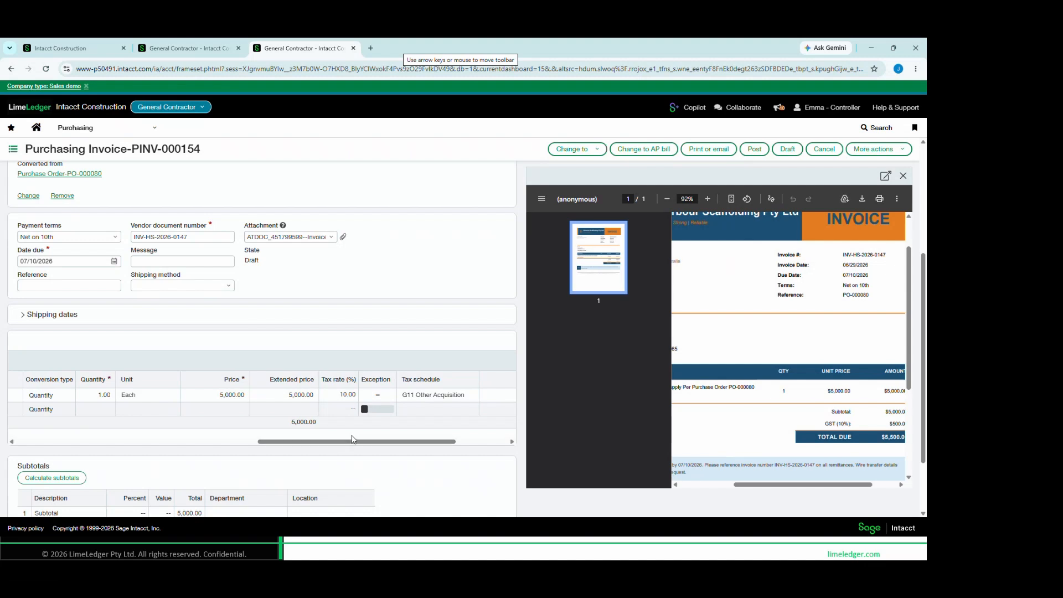
Expand the draft invoice's shipping dates and reduce the attached invoice preview to 67% zoom
{"action": "left_click", "coordinate": [58, 281]}
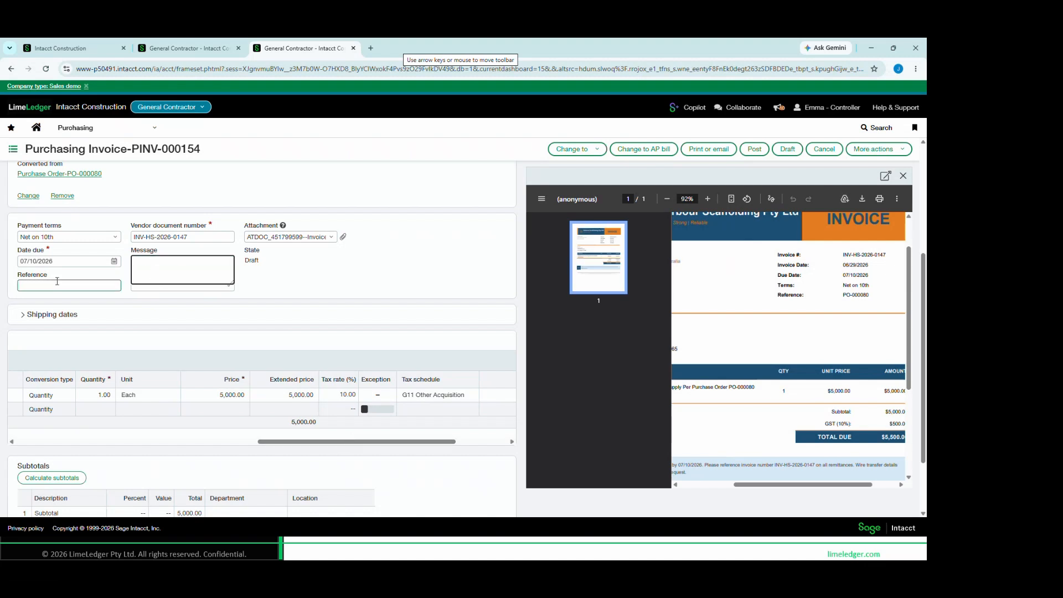
{"action": "left_click", "coordinate": [96, 317]}
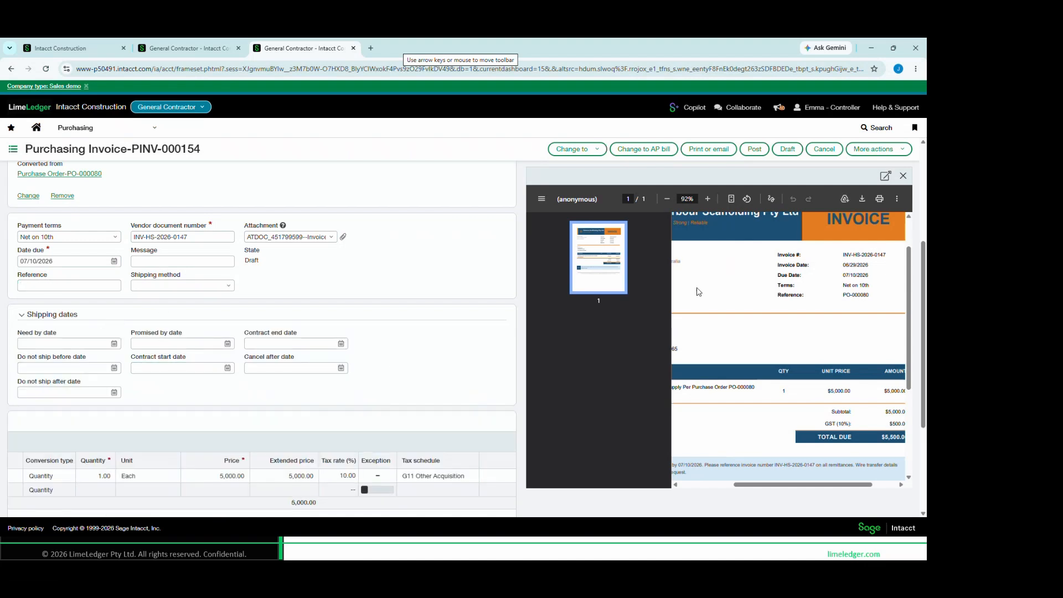
{"action": "scroll", "coordinate": [769, 319], "scroll_direction": "down", "scroll_amount": 2}
{"action": "scroll", "coordinate": [768, 318], "scroll_direction": "up", "scroll_amount": 2}
{"action": "left_click", "coordinate": [669, 201]}
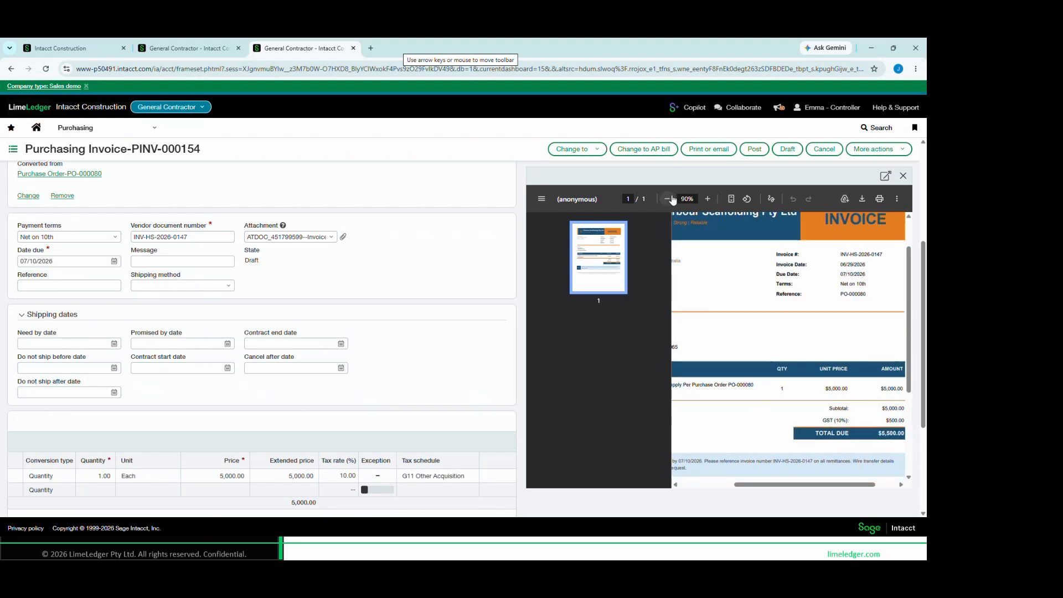
{"action": "left_click", "coordinate": [669, 200]}
{"action": "left_click", "coordinate": [670, 201]}
{"action": "left_click", "coordinate": [669, 201]}
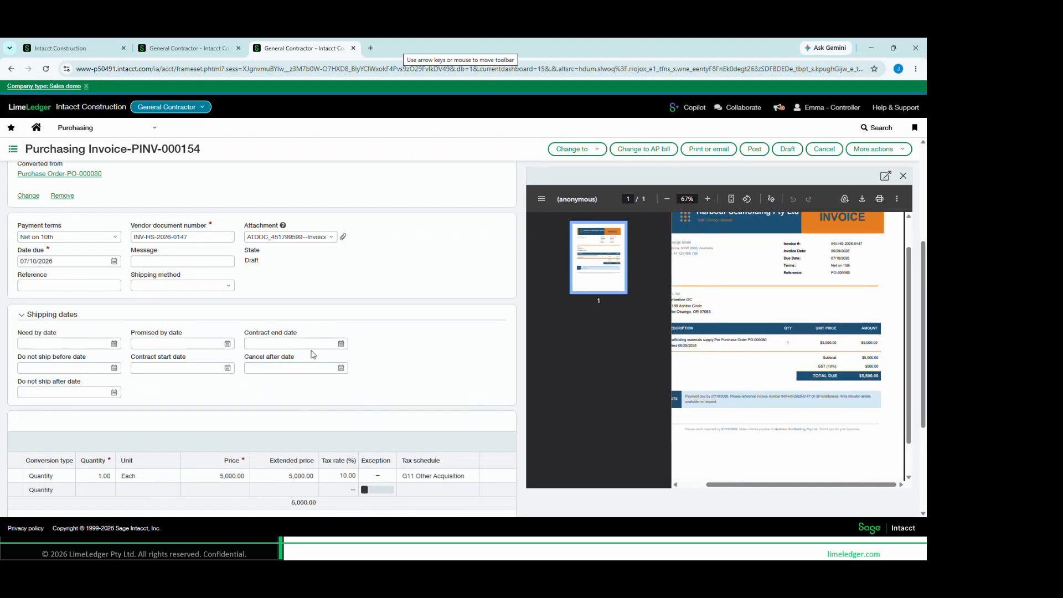
{"action": "scroll", "coordinate": [710, 168], "scroll_direction": "up", "scroll_amount": 4}
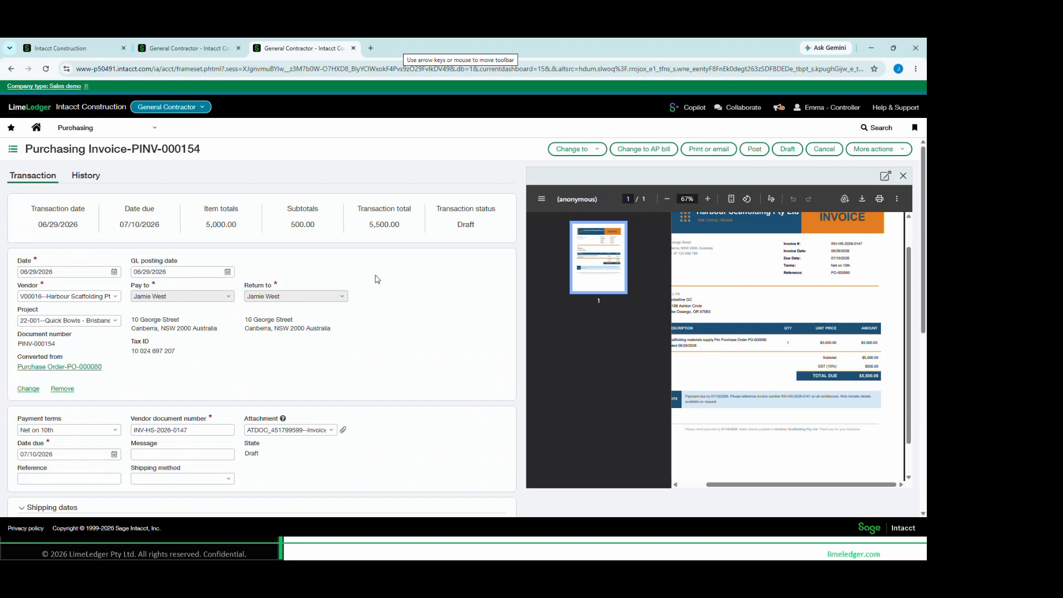
Open the vendor compliance records for General Contractor, and the same list at top level in the first browser tab
{"action": "left_click", "coordinate": [118, 135]}
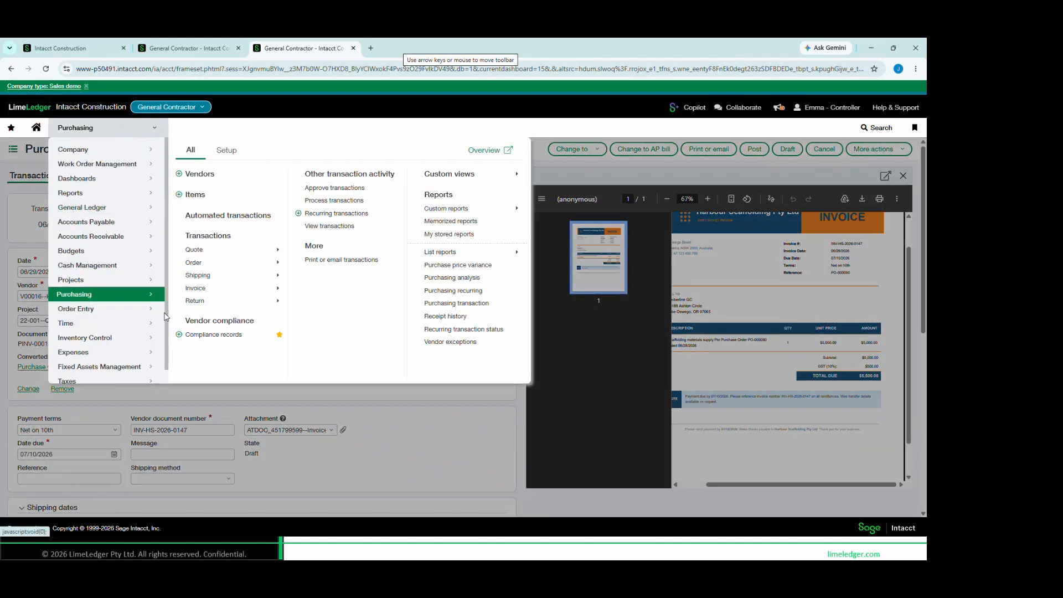
{"action": "left_click", "coordinate": [235, 335]}
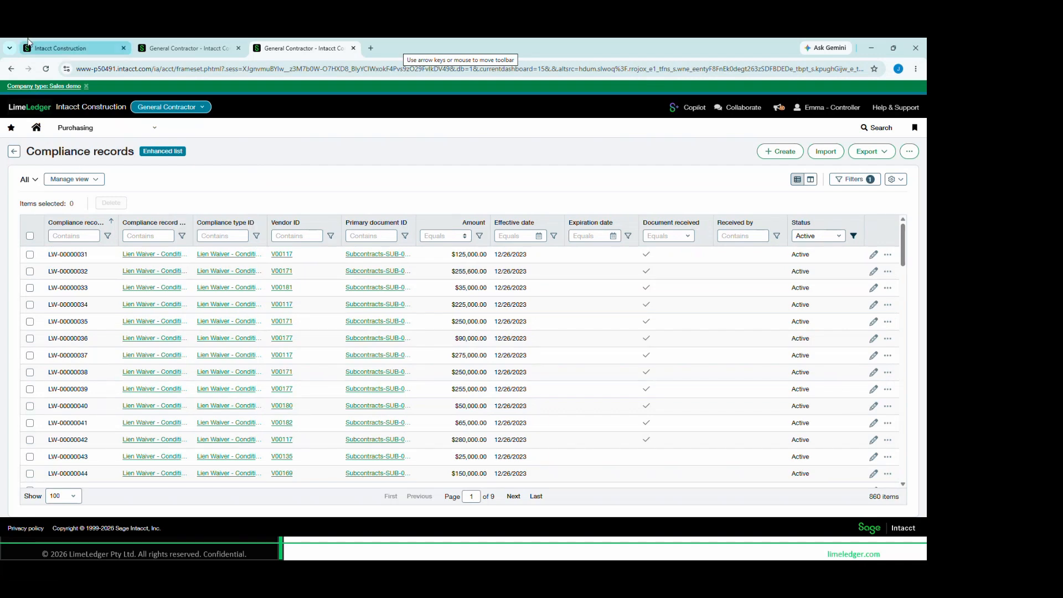
{"action": "left_click", "coordinate": [55, 50]}
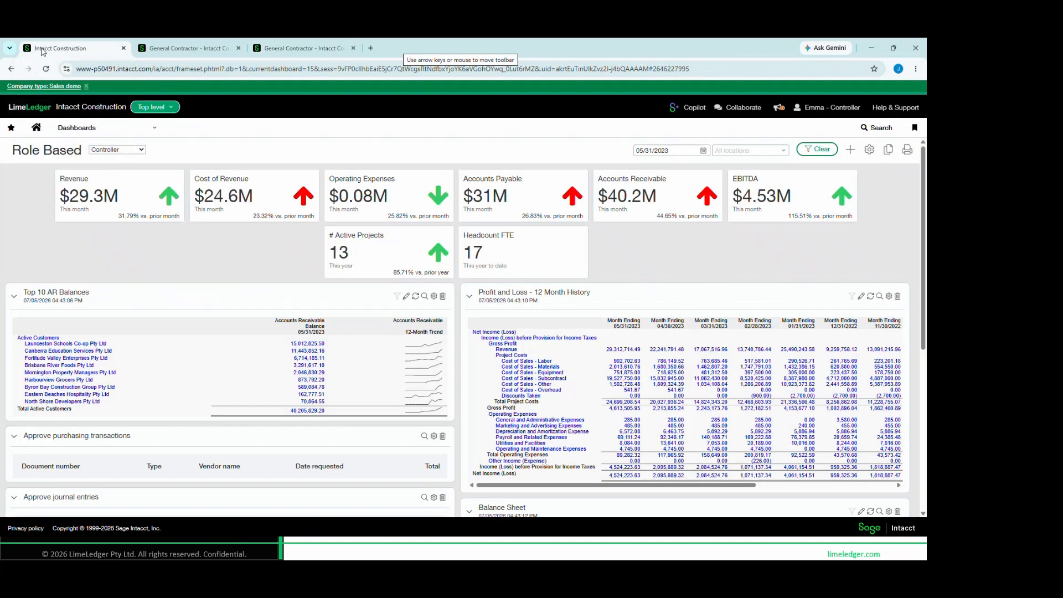
{"action": "left_click", "coordinate": [81, 129]}
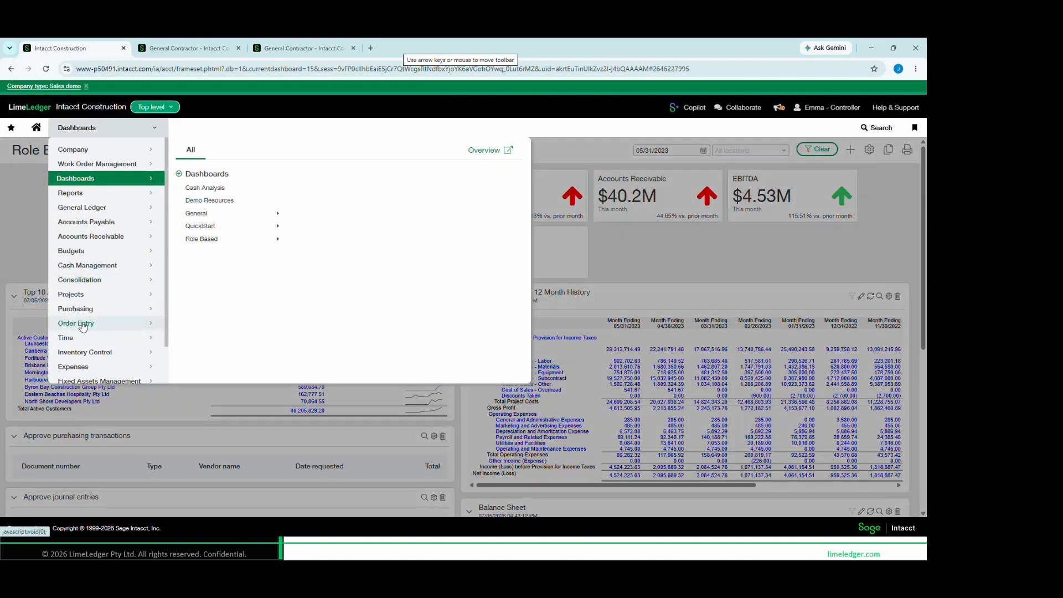
{"action": "mouse_move", "coordinate": [100, 309]}
{"action": "left_click", "coordinate": [214, 334]}
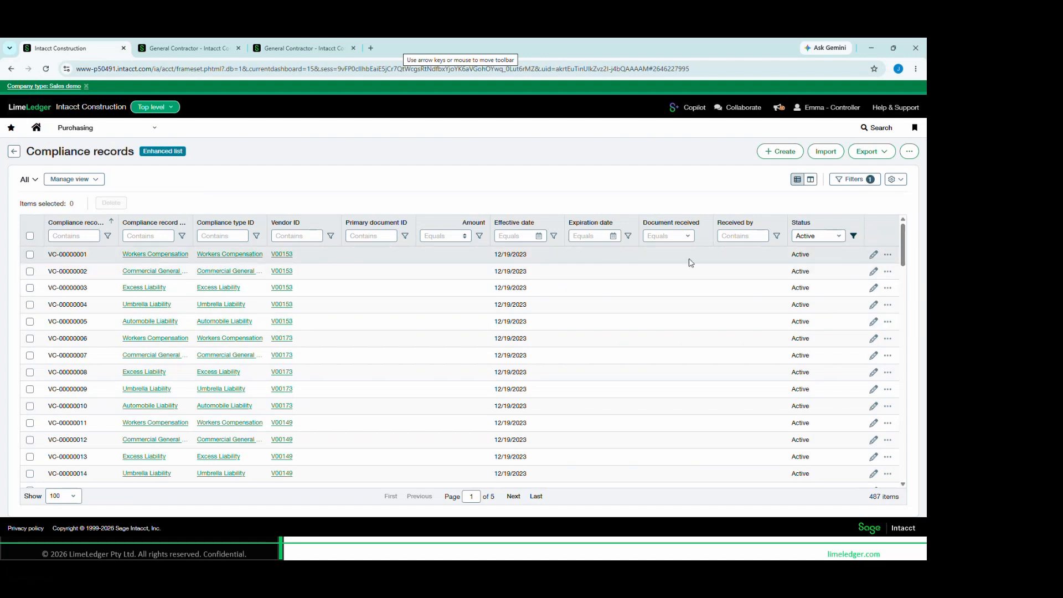
Open the vendor Coastal Traffic Control Pty Ltd and examine its insurance compliance records, received flags, and effective and expiration dates
{"action": "left_click", "coordinate": [286, 257]}
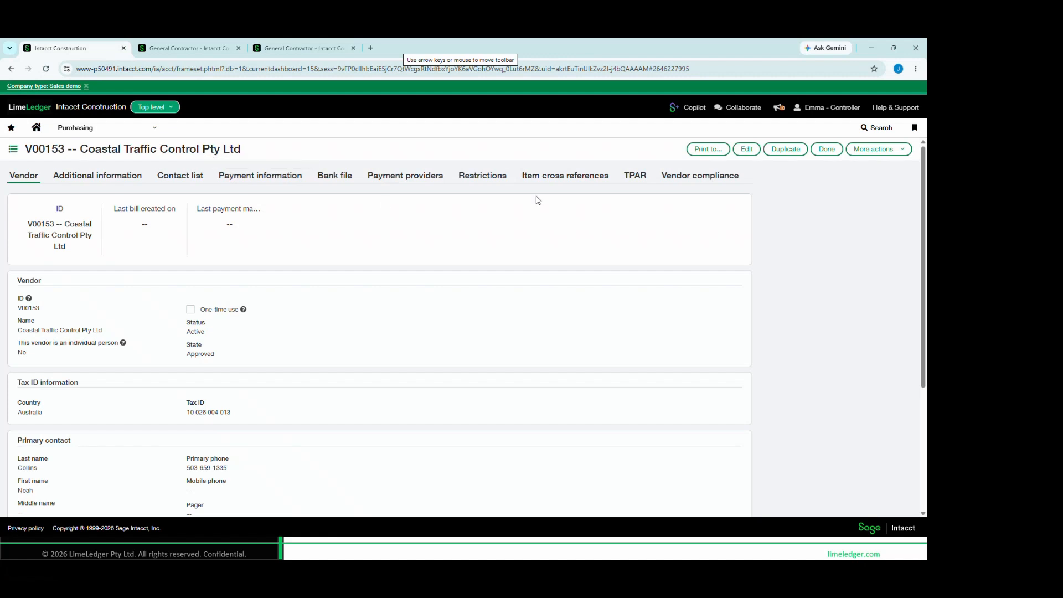
{"action": "left_click", "coordinate": [697, 179]}
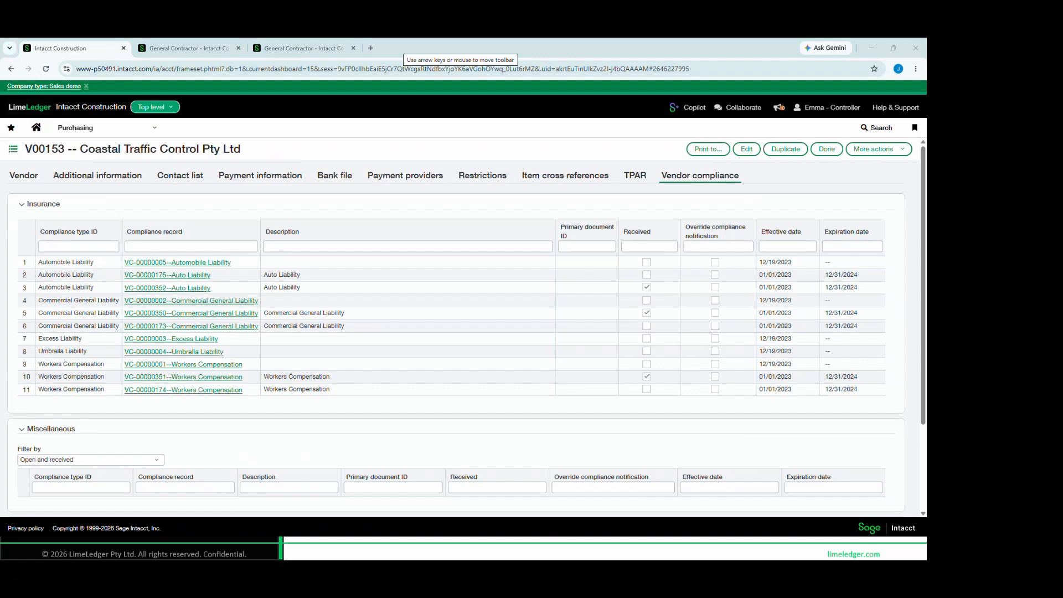
{"action": "left_click_drag", "start_coordinate": [110, 206], "coordinate": [284, 423]}
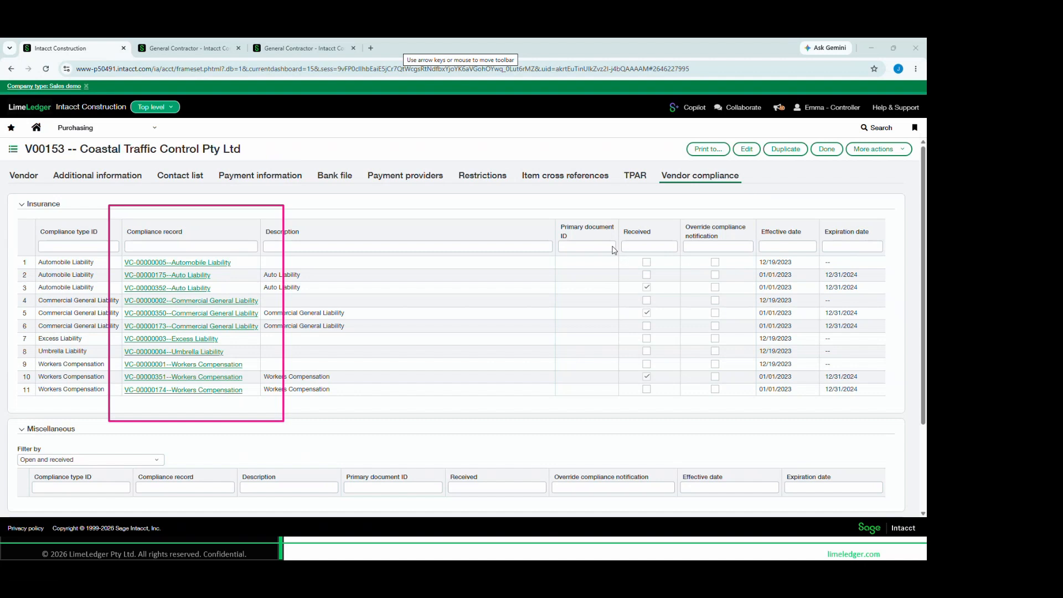
{"action": "mouse_move", "coordinate": [616, 216]}
{"action": "left_mouse_down"}
{"action": "mouse_move", "coordinate": [674, 365]}
{"action": "mouse_move", "coordinate": [674, 403]}
{"action": "left_mouse_up"}
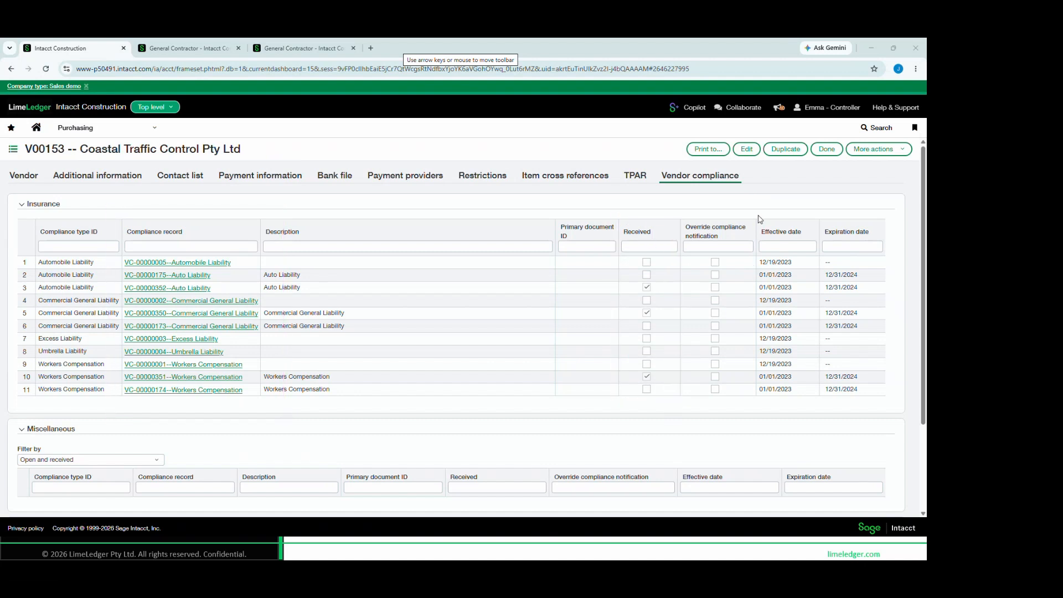
{"action": "mouse_move", "coordinate": [759, 220]}
{"action": "left_mouse_down"}
{"action": "mouse_move", "coordinate": [826, 376]}
{"action": "mouse_move", "coordinate": [896, 408]}
{"action": "left_mouse_up"}
{"action": "left_click_drag", "start_coordinate": [809, 367], "coordinate": [873, 399]}
Open the Vendor Compliance Expiration custom report in Purchasing
{"action": "left_click", "coordinate": [145, 132]}
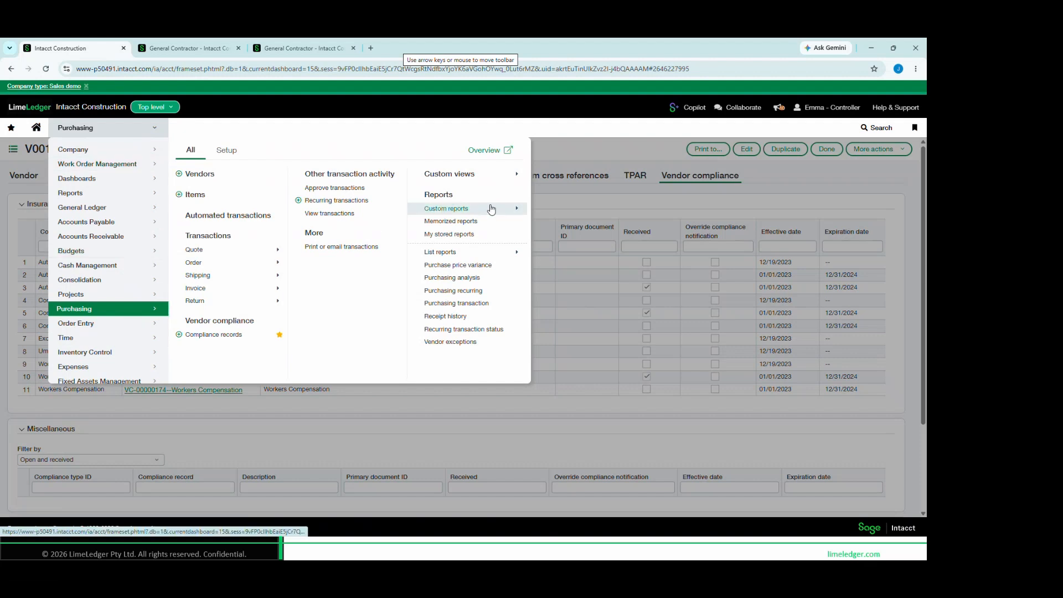
{"action": "mouse_move", "coordinate": [491, 209]}
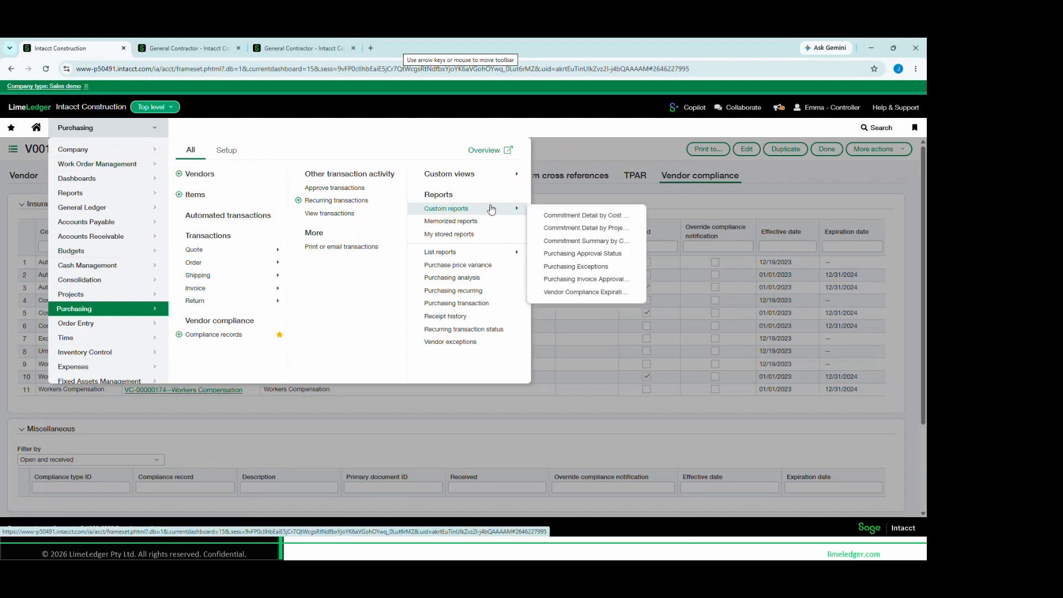
{"action": "left_click", "coordinate": [589, 294]}
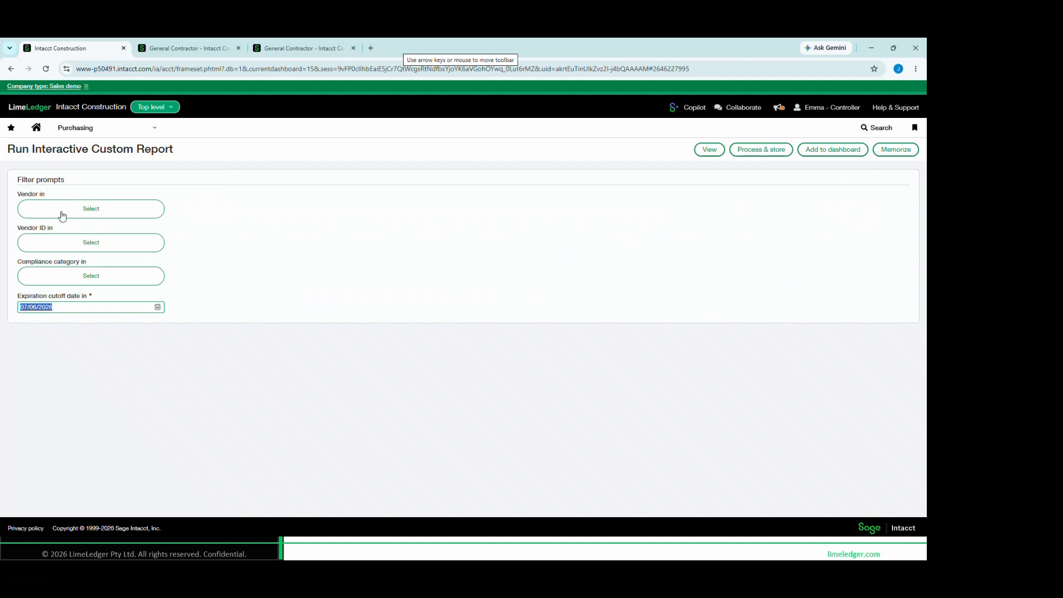
Run the report for the Insurance compliance category with an expiration cutoff date of 07/31/2026, and review its vendors and compliance types
{"action": "left_click", "coordinate": [83, 276]}
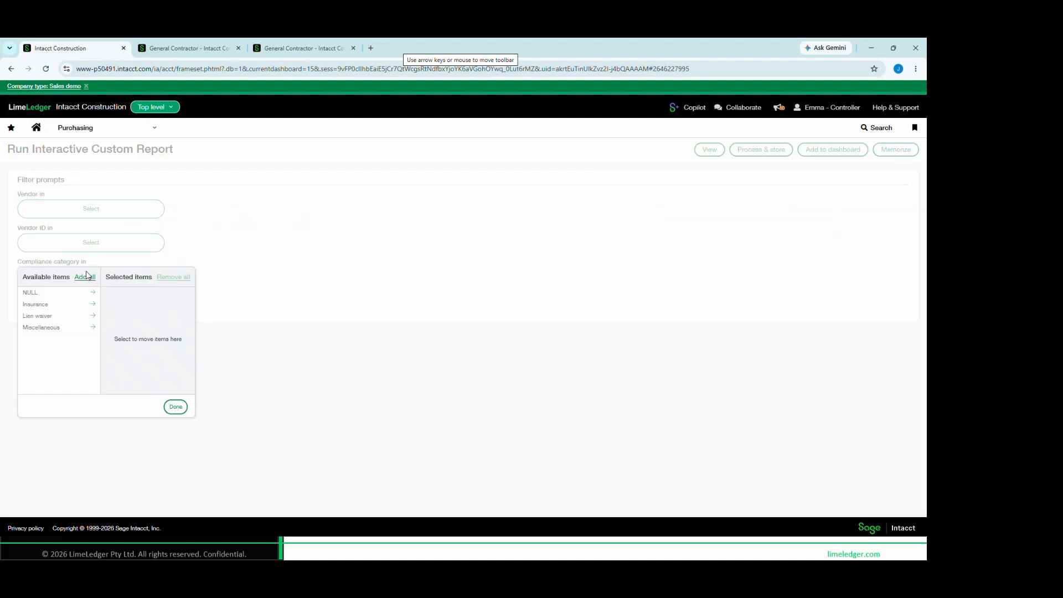
{"action": "left_click", "coordinate": [60, 304]}
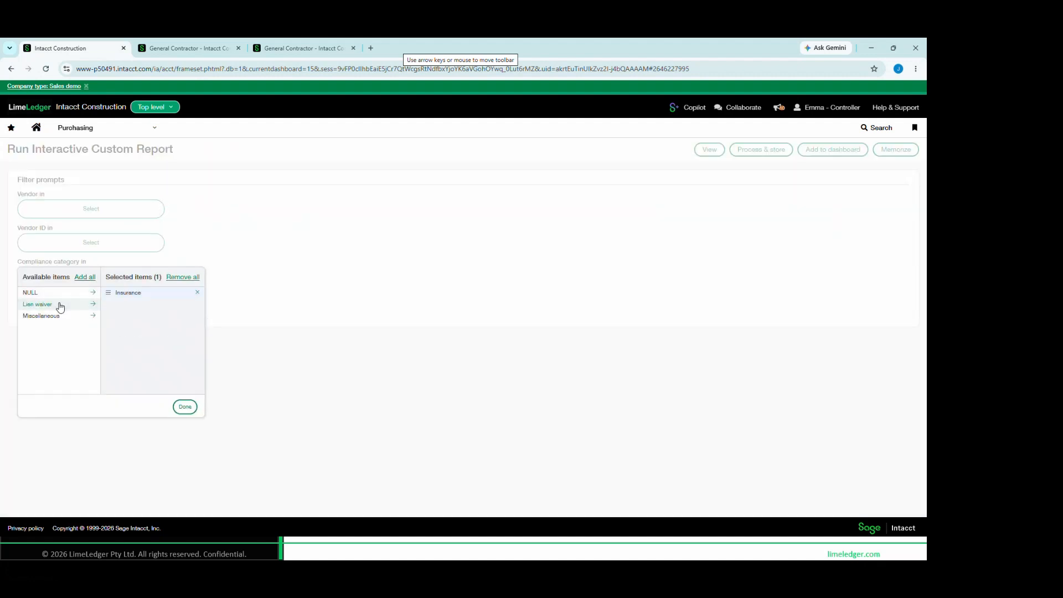
{"action": "left_click", "coordinate": [195, 410]}
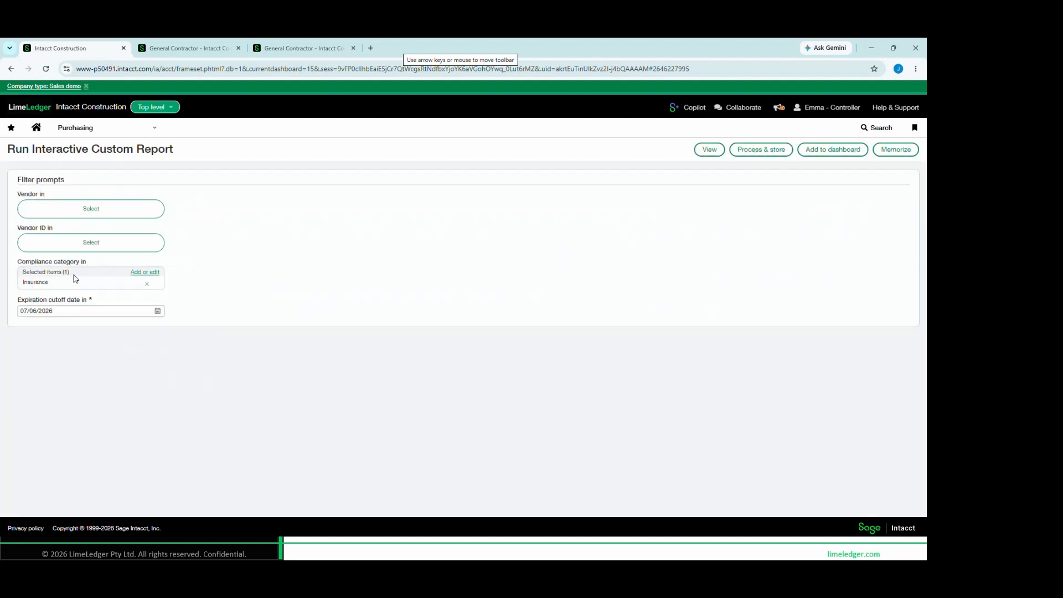
{"action": "left_click", "coordinate": [158, 311]}
{"action": "left_click", "coordinate": [133, 408]}
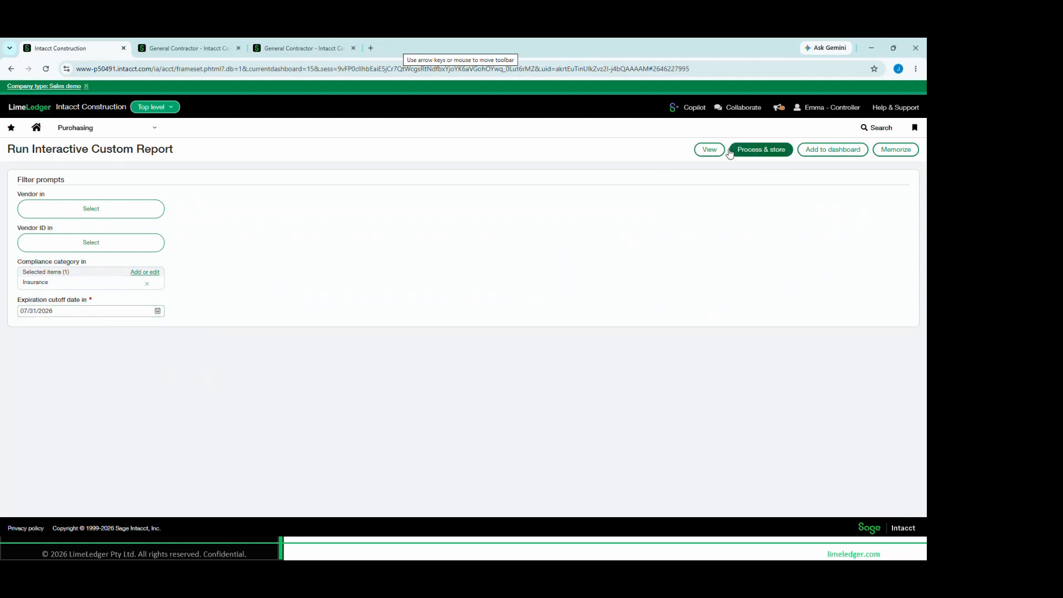
{"action": "left_click", "coordinate": [711, 150]}
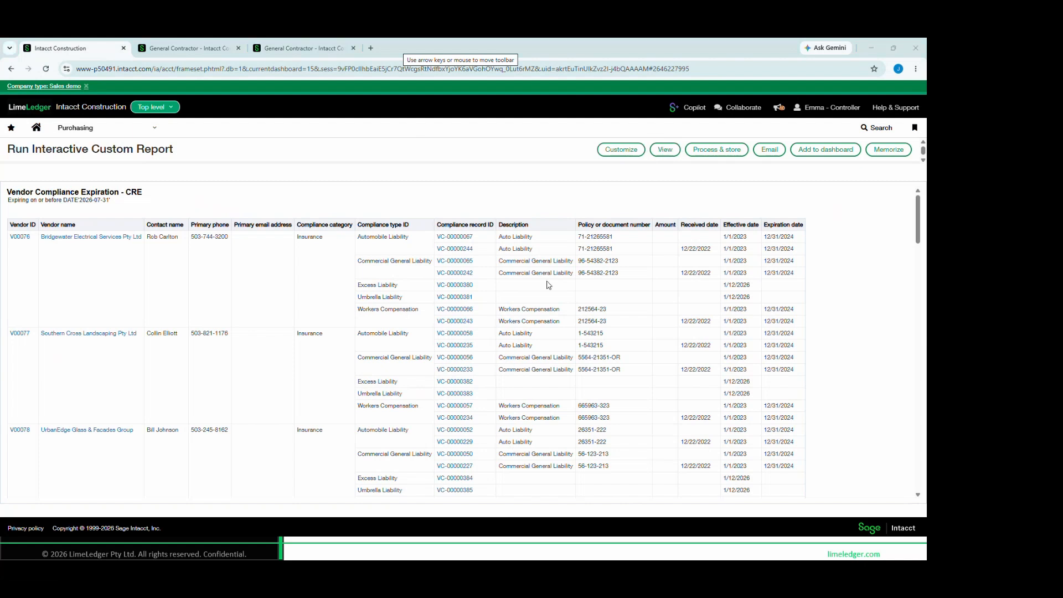
{"action": "mouse_move", "coordinate": [33, 219]}
{"action": "left_mouse_down"}
{"action": "mouse_move", "coordinate": [136, 416]}
{"action": "mouse_move", "coordinate": [146, 477]}
{"action": "left_mouse_up"}
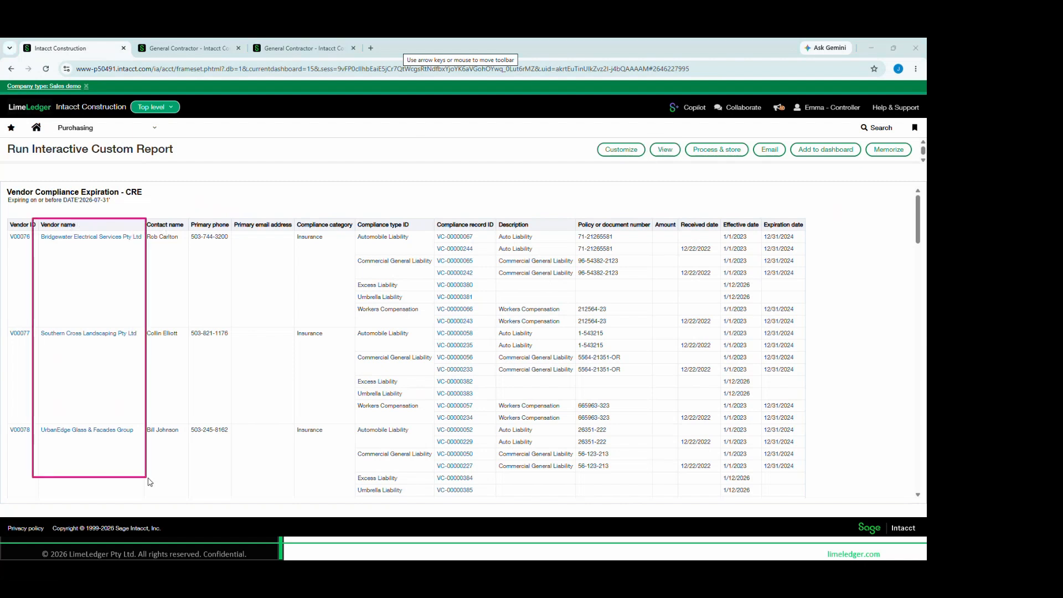
{"action": "mouse_move", "coordinate": [353, 219]}
{"action": "left_mouse_down"}
{"action": "mouse_move", "coordinate": [394, 231]}
{"action": "mouse_move", "coordinate": [449, 474]}
{"action": "left_mouse_up"}
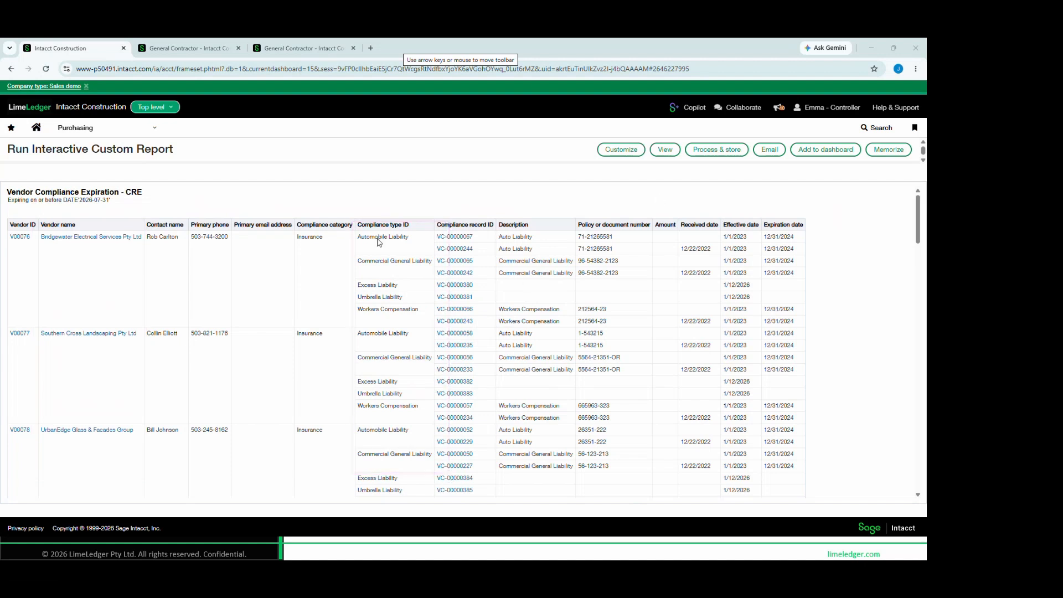
Return to the Quick Bowls - Brisbane project in the second browser tab and open its Quick Bowls project contract in full-screen view
{"action": "mouse_move", "coordinate": [717, 221]}
{"action": "left_mouse_down"}
{"action": "mouse_move", "coordinate": [809, 226]}
{"action": "mouse_move", "coordinate": [826, 425]}
{"action": "left_mouse_up"}
{"action": "left_click", "coordinate": [206, 47]}
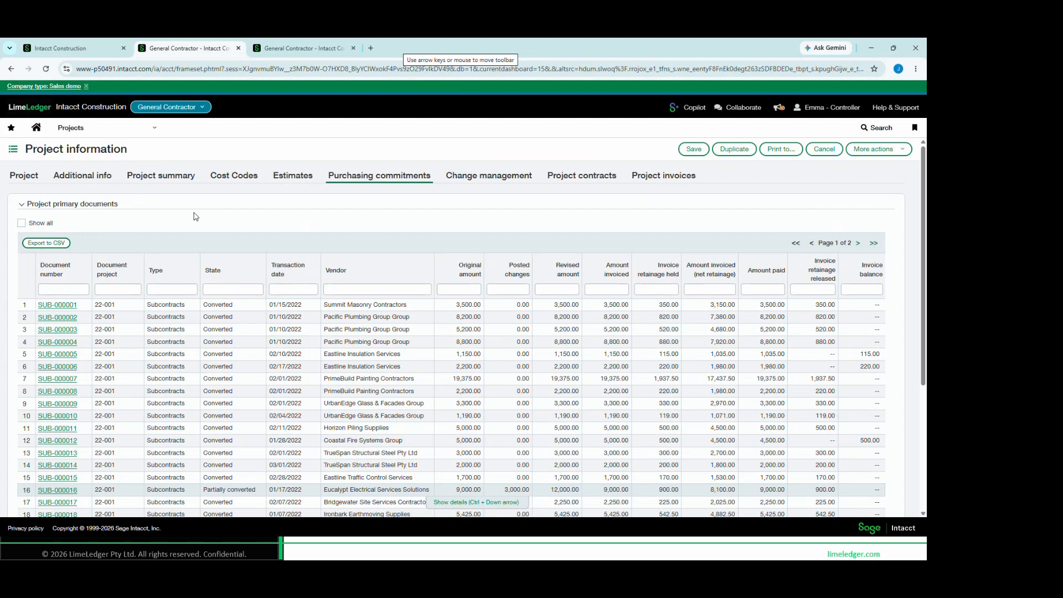
{"action": "left_click", "coordinate": [586, 175]}
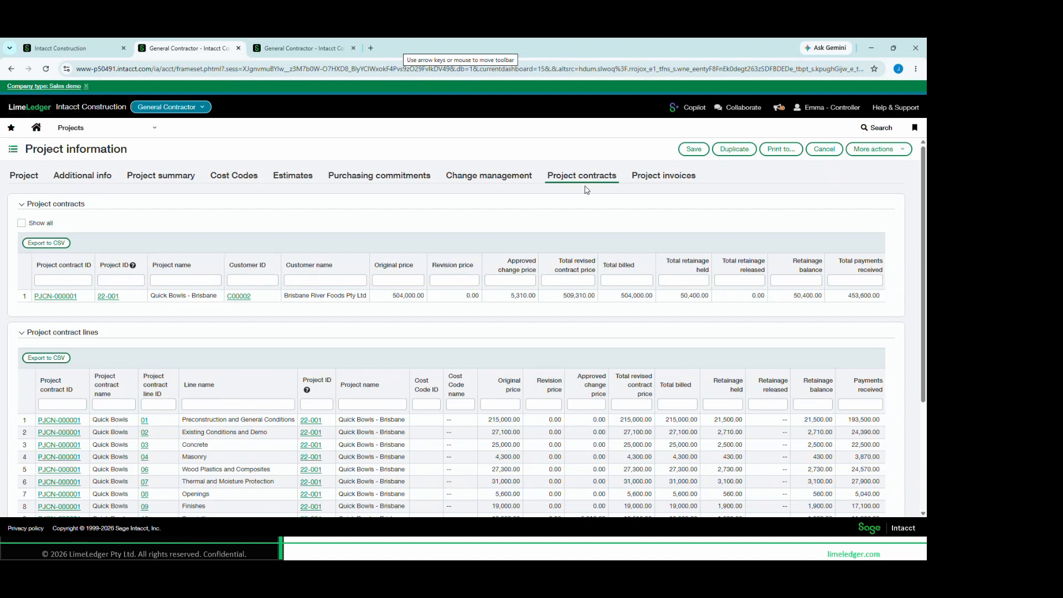
{"action": "left_click", "coordinate": [61, 297]}
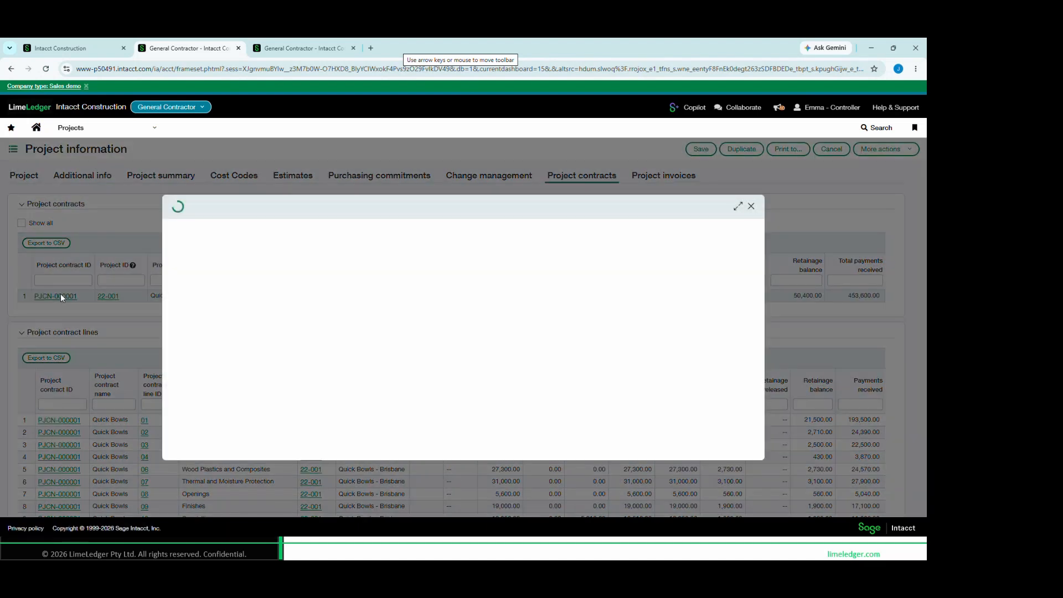
{"action": "left_click", "coordinate": [739, 206]}
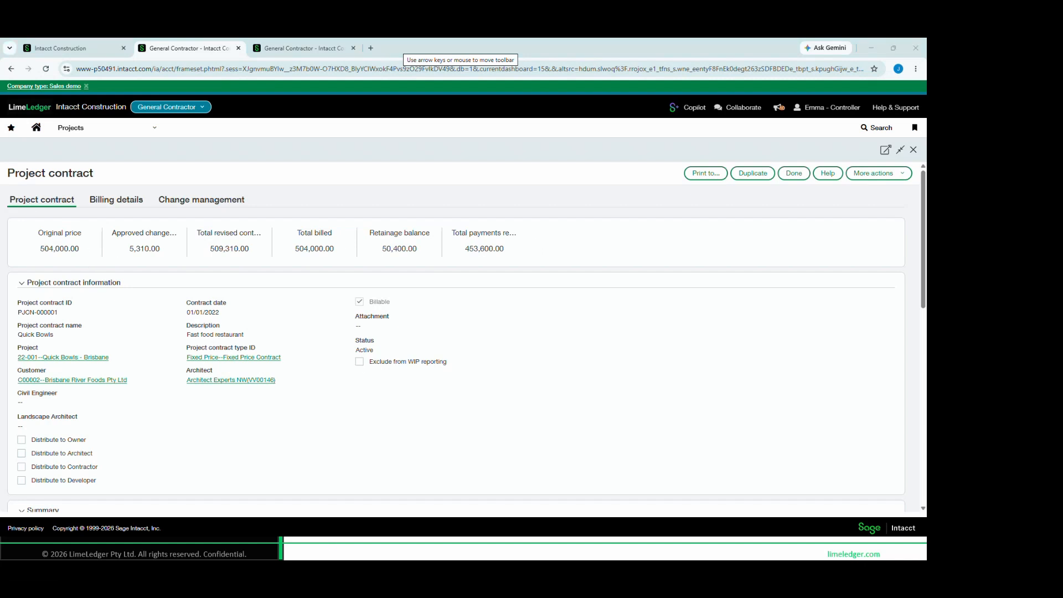
Examine the contract's original and revised price, approved changes, total billed and retainage balance
{"action": "mouse_move", "coordinate": [30, 224]}
{"action": "left_mouse_down"}
{"action": "mouse_move", "coordinate": [38, 244]}
{"action": "mouse_move", "coordinate": [91, 264]}
{"action": "mouse_move", "coordinate": [269, 259]}
{"action": "left_mouse_up"}
{"action": "left_click_drag", "start_coordinate": [287, 221], "coordinate": [349, 267]}
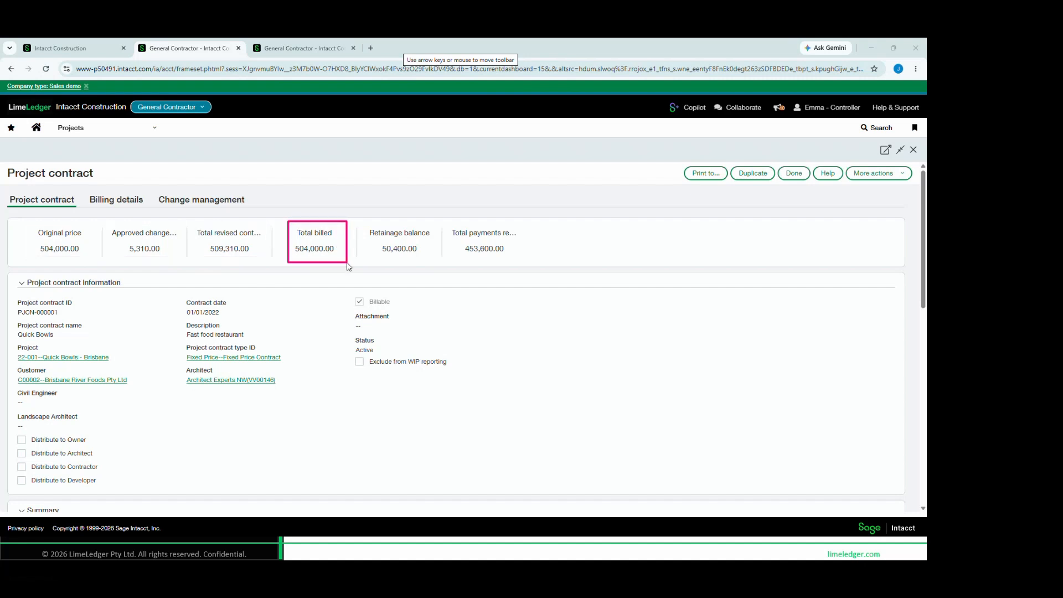
{"action": "left_click_drag", "start_coordinate": [358, 221], "coordinate": [437, 262]}
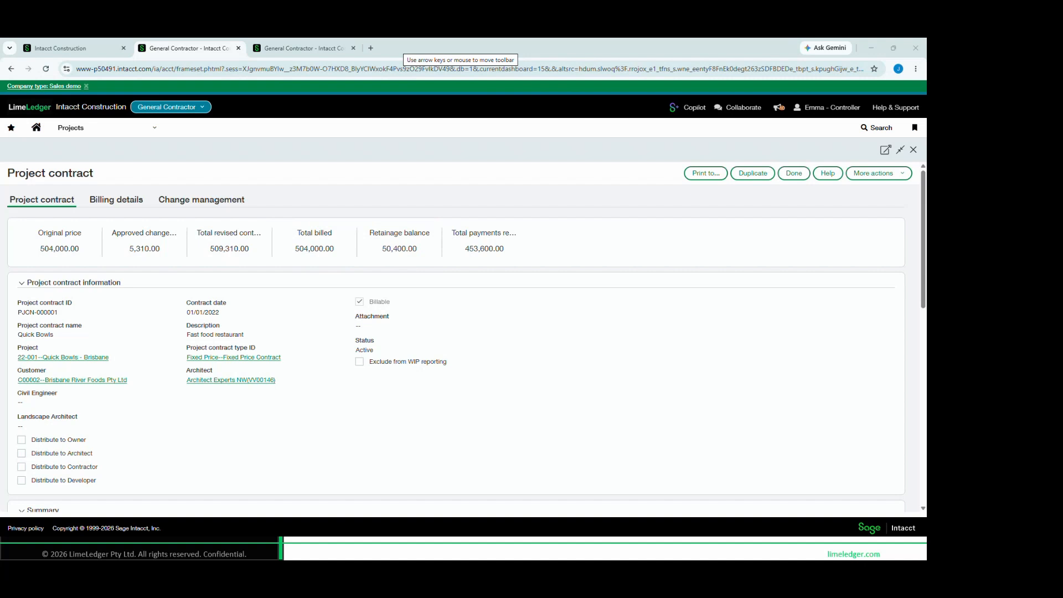
Review the project contract lines, comparing retainage percentage, approved change price, total revised price and total billed
{"action": "scroll", "coordinate": [413, 370], "scroll_direction": "down", "scroll_amount": 10}
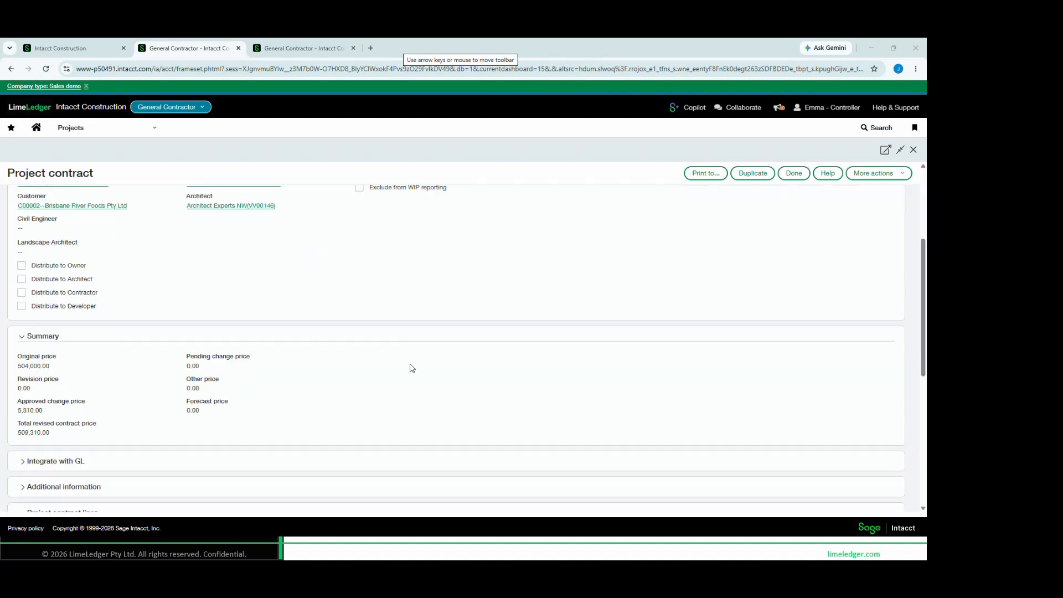
{"action": "scroll", "coordinate": [412, 370], "scroll_direction": "down", "scroll_amount": 1}
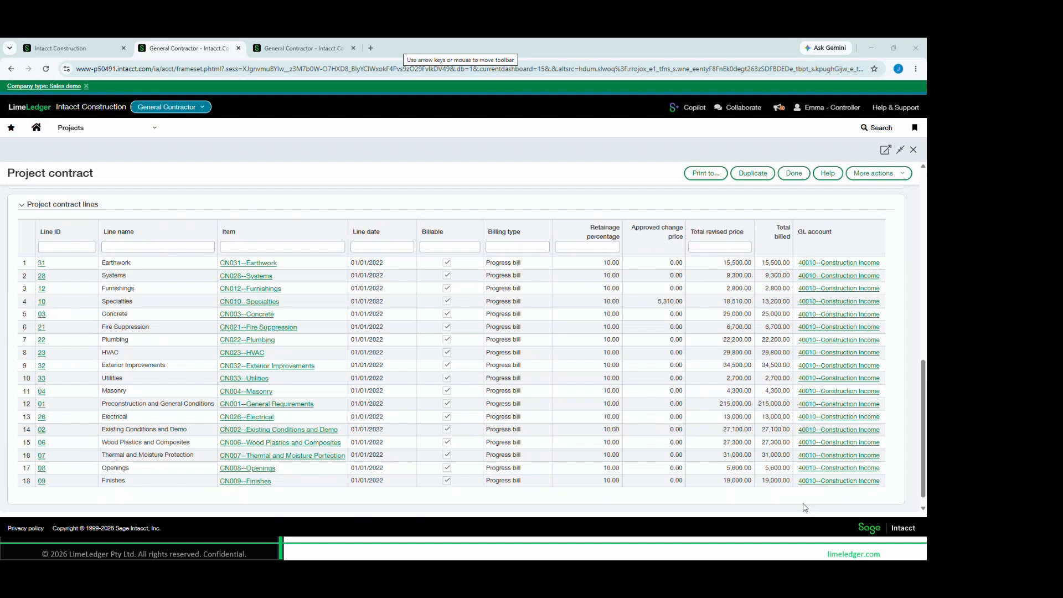
{"action": "mouse_move", "coordinate": [578, 217]}
{"action": "left_mouse_down"}
{"action": "mouse_move", "coordinate": [635, 240]}
{"action": "mouse_move", "coordinate": [630, 513]}
{"action": "left_mouse_up"}
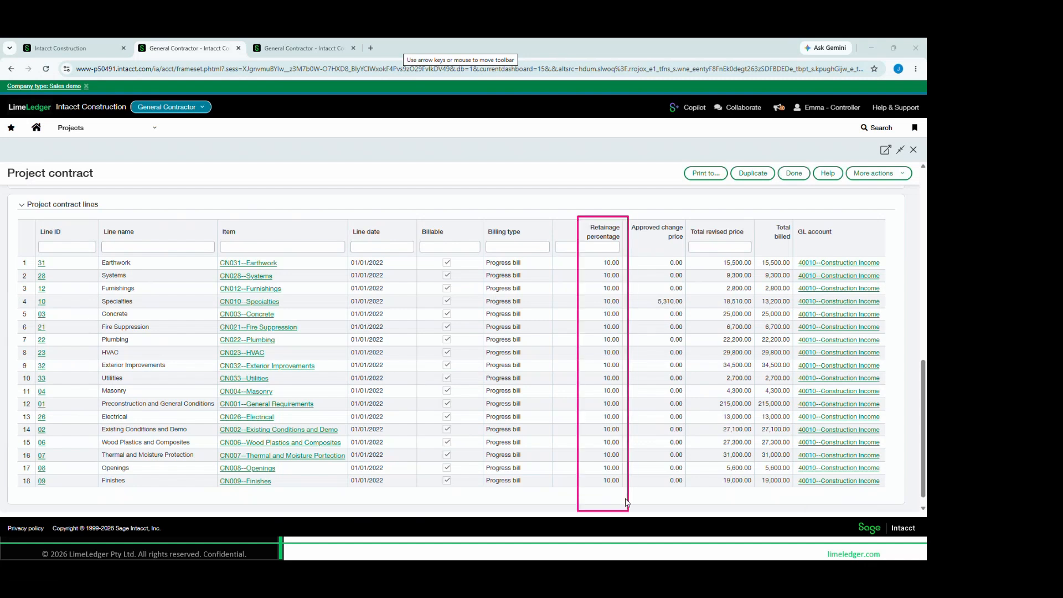
{"action": "mouse_move", "coordinate": [686, 217]}
{"action": "left_mouse_down"}
{"action": "mouse_move", "coordinate": [746, 237]}
{"action": "mouse_move", "coordinate": [753, 332]}
{"action": "left_mouse_up"}
{"action": "left_click_drag", "start_coordinate": [630, 291], "coordinate": [757, 314]}
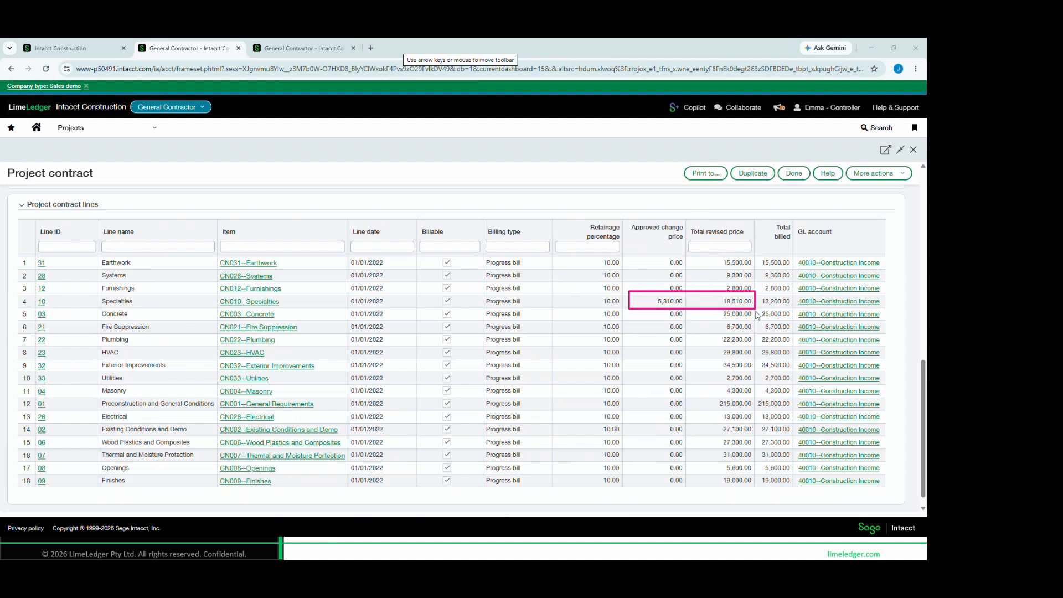
{"action": "mouse_move", "coordinate": [760, 218]}
{"action": "left_mouse_down"}
{"action": "mouse_move", "coordinate": [798, 232]}
{"action": "mouse_move", "coordinate": [801, 495]}
{"action": "mouse_move", "coordinate": [786, 498]}
{"action": "left_mouse_up"}
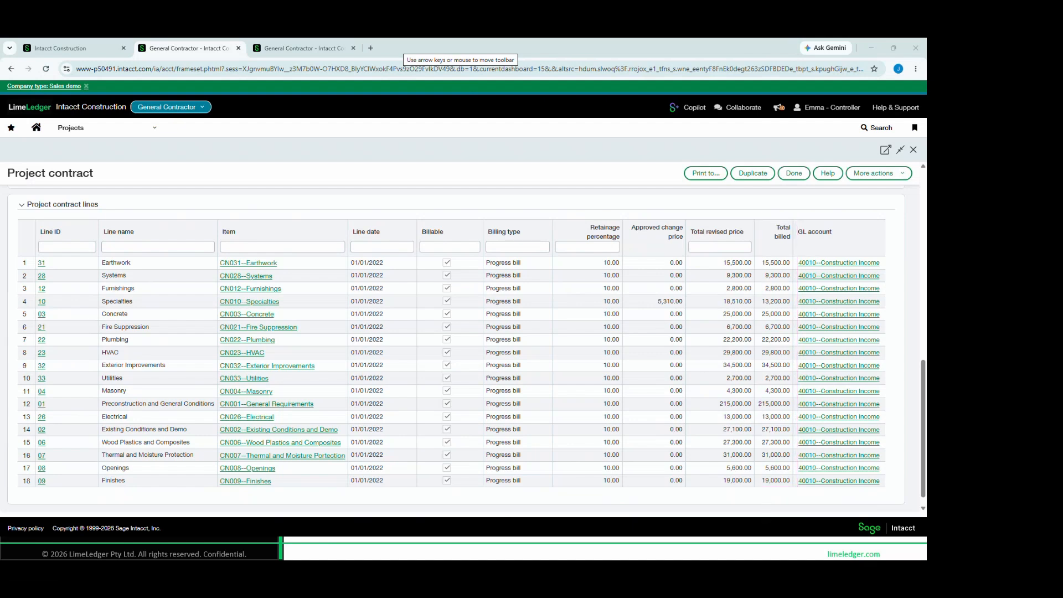
Open the Generate invoices page in Projects, leaving the project contract without saving
{"action": "scroll", "coordinate": [276, 363], "scroll_direction": "up", "scroll_amount": 10}
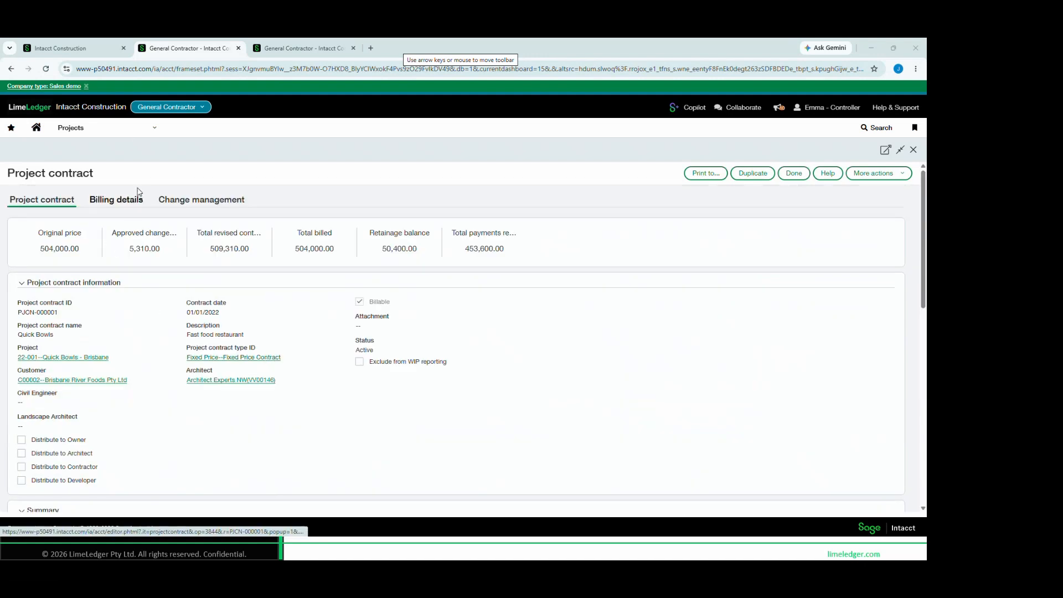
{"action": "left_click", "coordinate": [134, 133]}
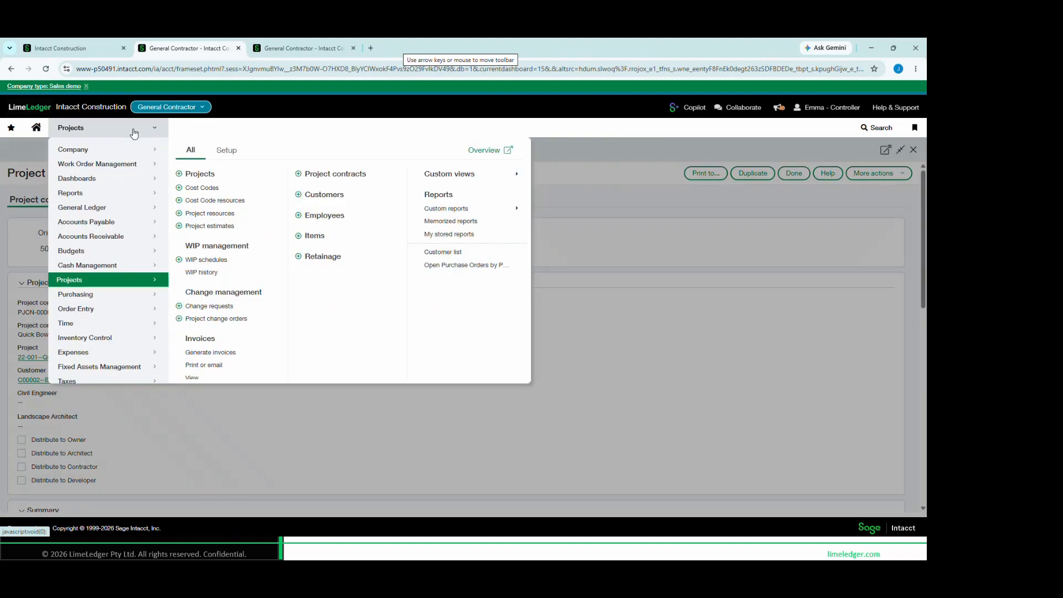
{"action": "scroll", "coordinate": [211, 310], "scroll_direction": "down", "scroll_amount": 1}
{"action": "scroll", "coordinate": [211, 309], "scroll_direction": "down", "scroll_amount": 1}
{"action": "left_click", "coordinate": [209, 301]}
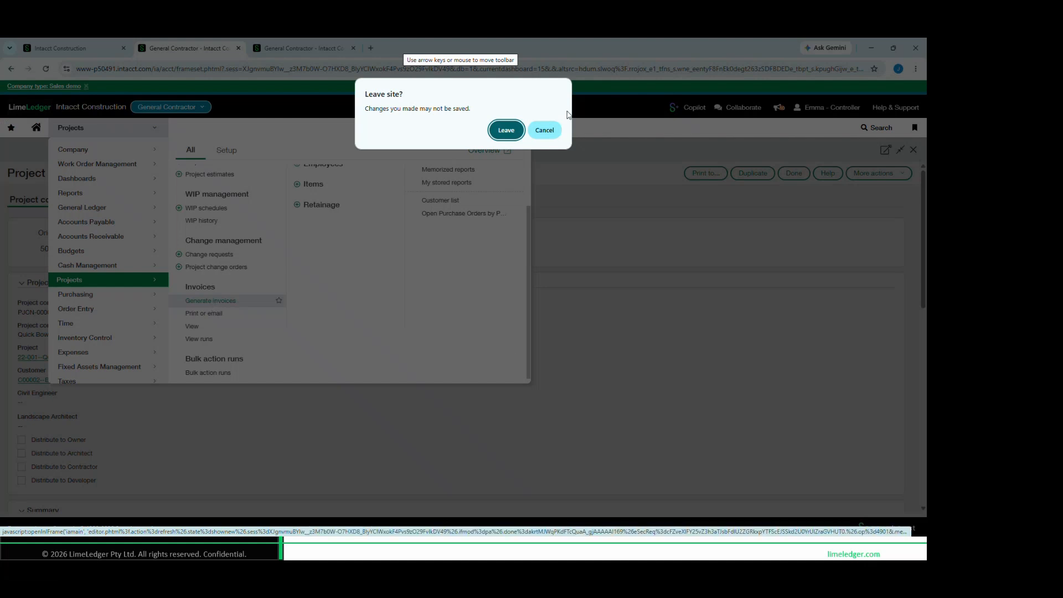
{"action": "left_click", "coordinate": [512, 125]}
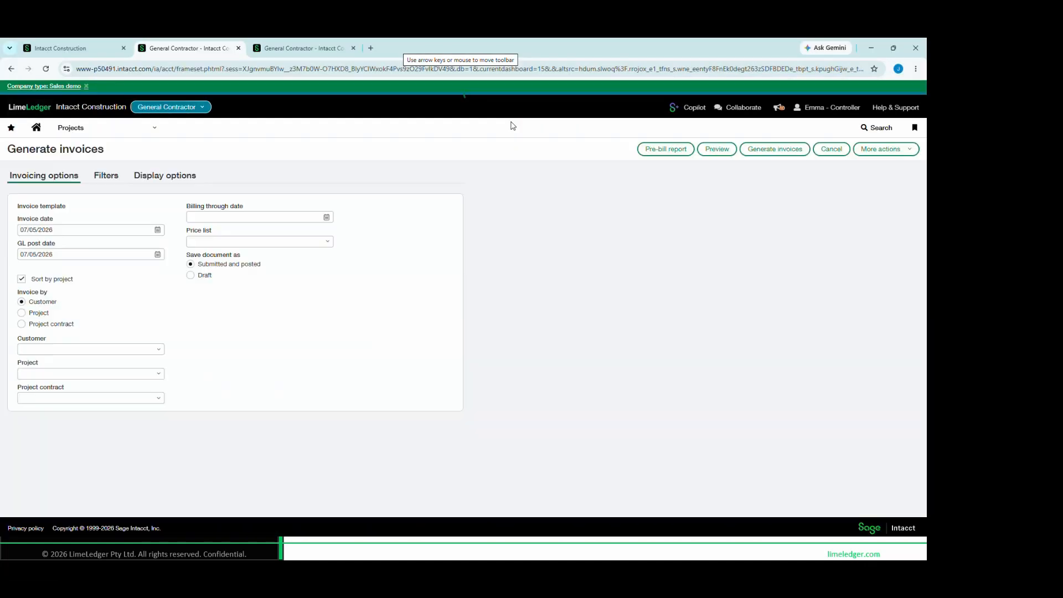
Choose the Contract Invoice template and set the invoice date to 06/30/2026
{"action": "left_click", "coordinate": [154, 217]}
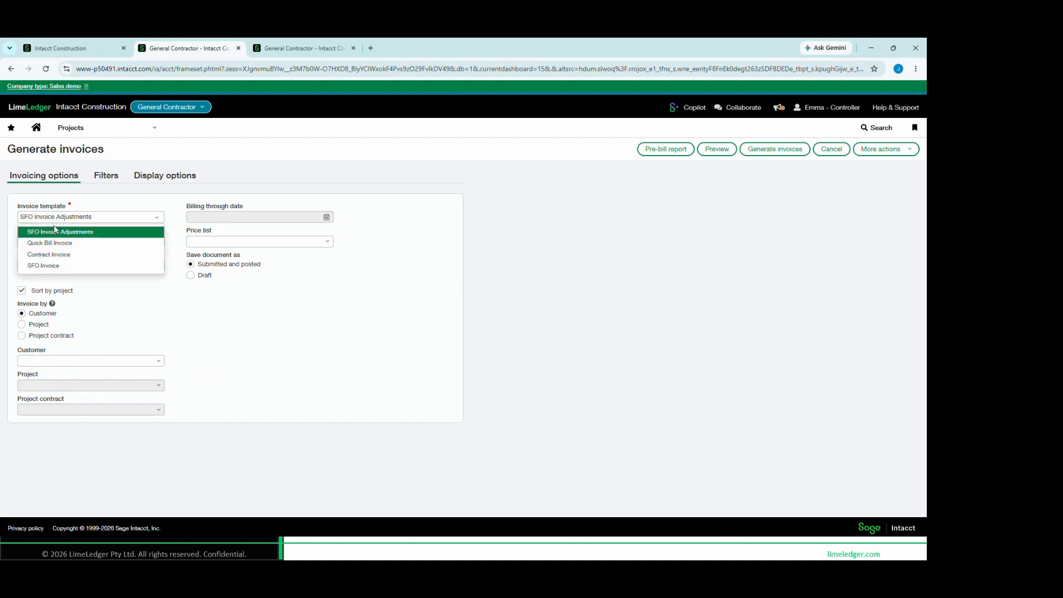
{"action": "left_click", "coordinate": [63, 256]}
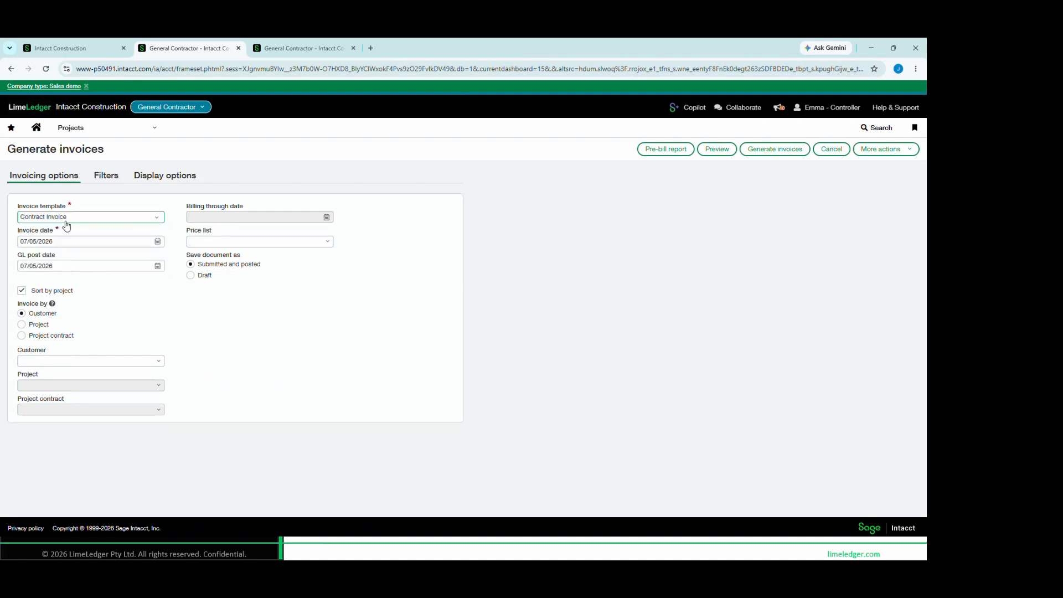
{"action": "left_click", "coordinate": [157, 241]}
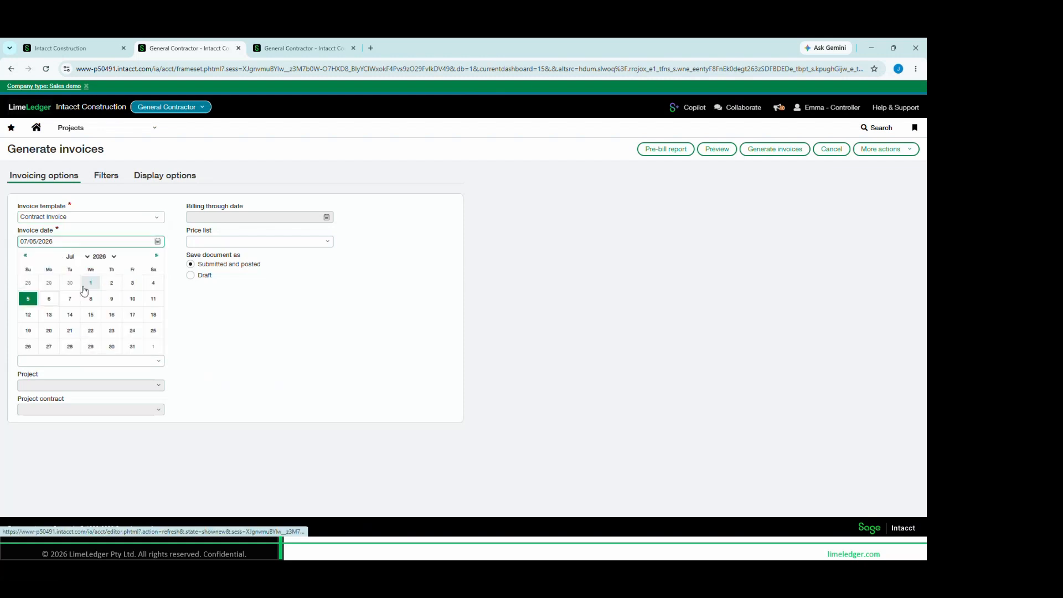
{"action": "left_click", "coordinate": [70, 286]}
{"action": "left_click_drag", "start_coordinate": [53, 242], "coordinate": [11, 243]}
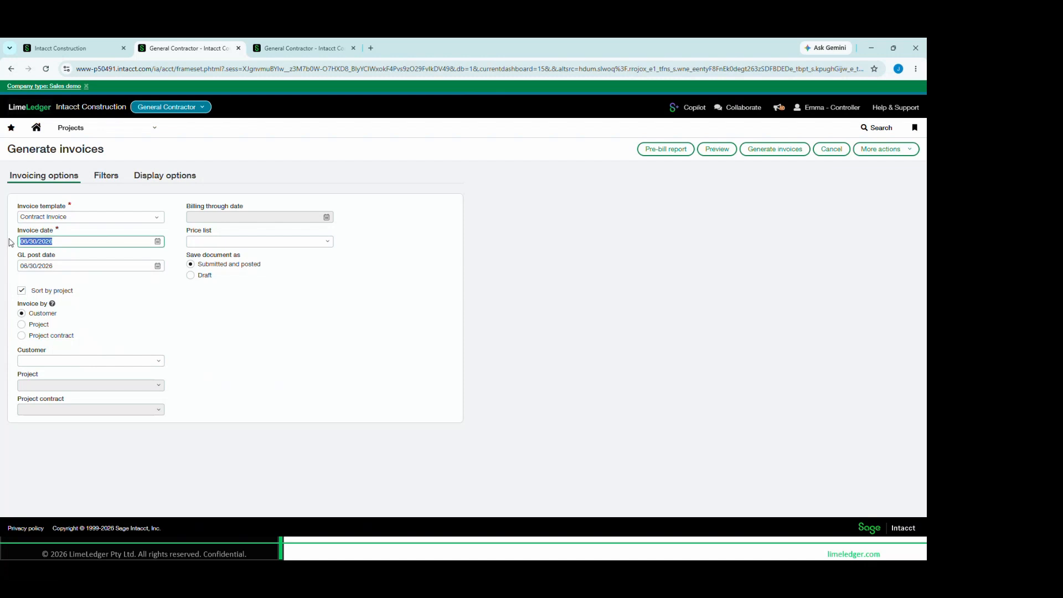
{"action": "left_click", "coordinate": [165, 315]}
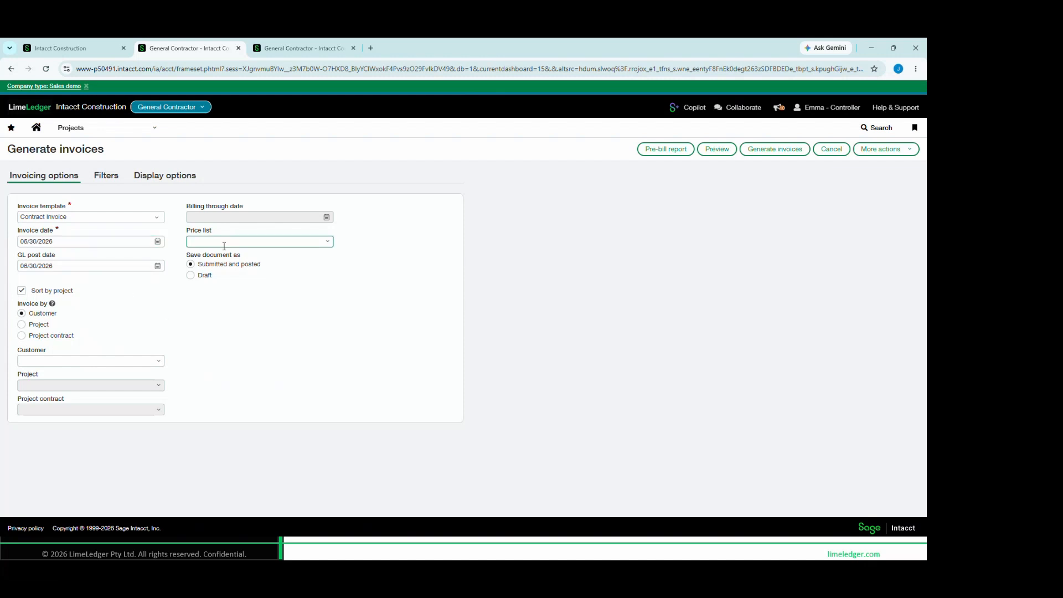
Invoice by project contract, with a billing through date of 06/30/2026 and Quick Bowls as the project contract
{"action": "left_click", "coordinate": [22, 336]}
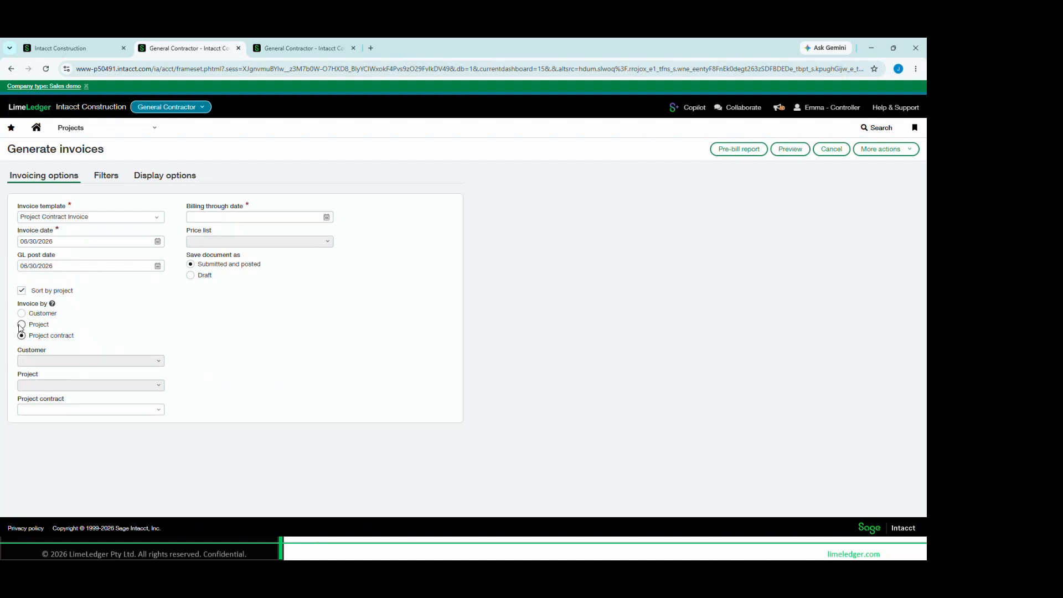
{"action": "left_click", "coordinate": [22, 325]}
{"action": "left_click", "coordinate": [22, 336]}
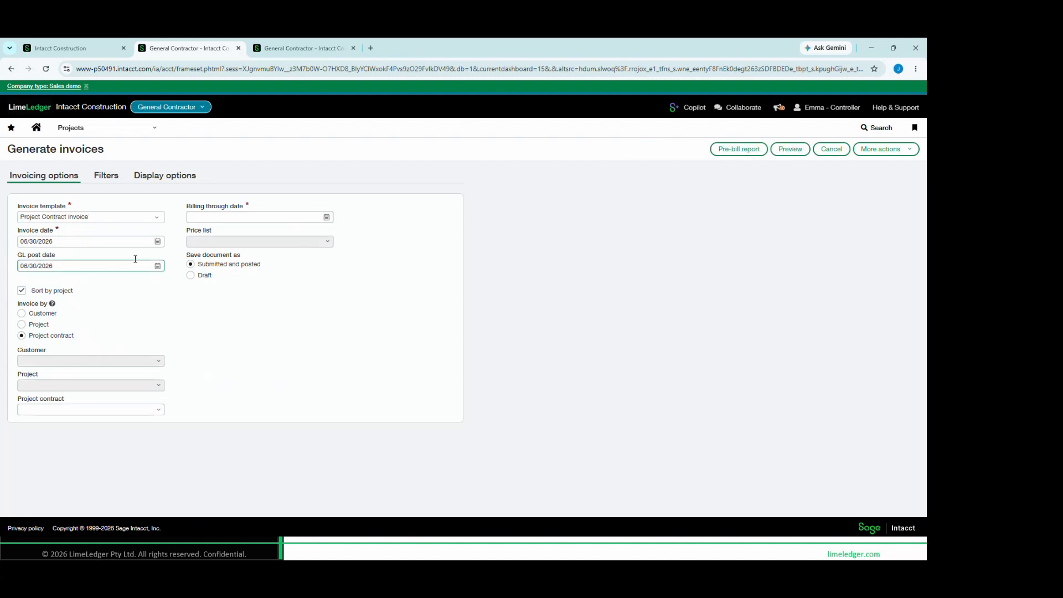
{"action": "left_click", "coordinate": [161, 411]}
{"action": "left_click", "coordinate": [85, 252]}
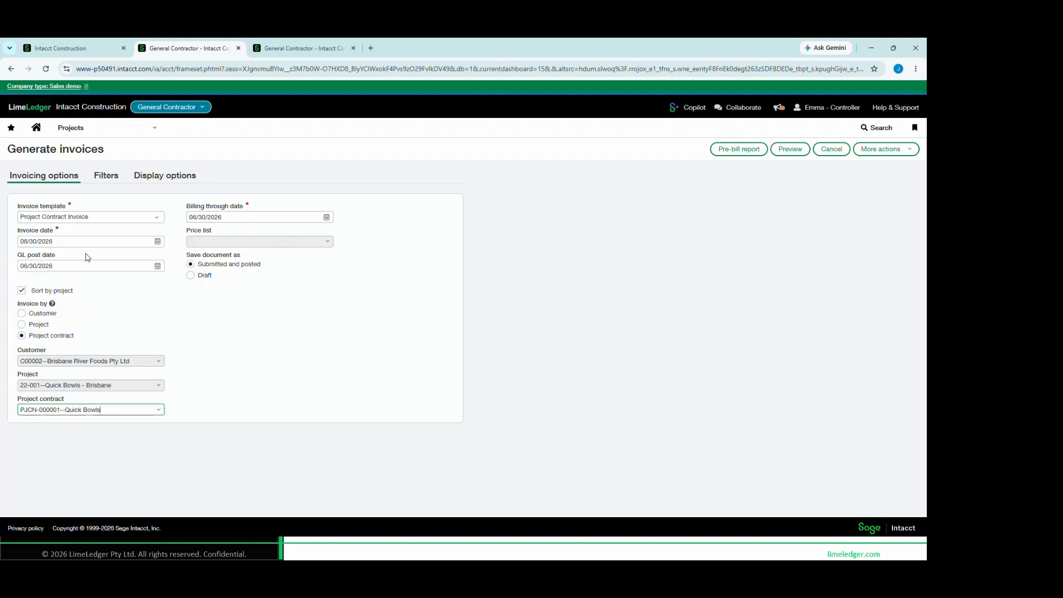
{"action": "left_click", "coordinate": [216, 389]}
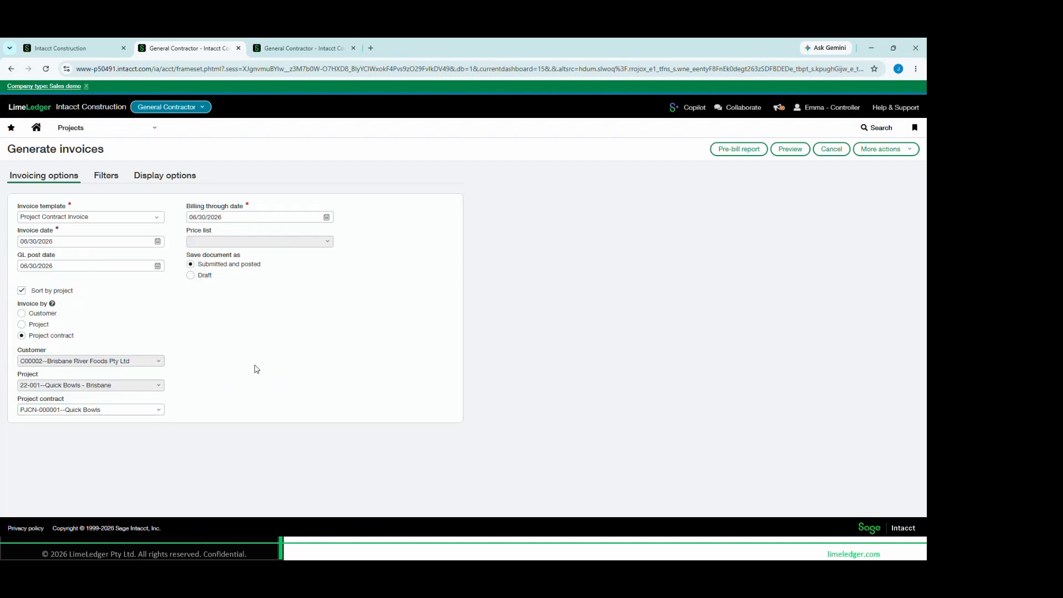
Set the invoice document to save as Draft and preview the invoice
{"action": "left_click_drag", "start_coordinate": [217, 255], "coordinate": [248, 263]}
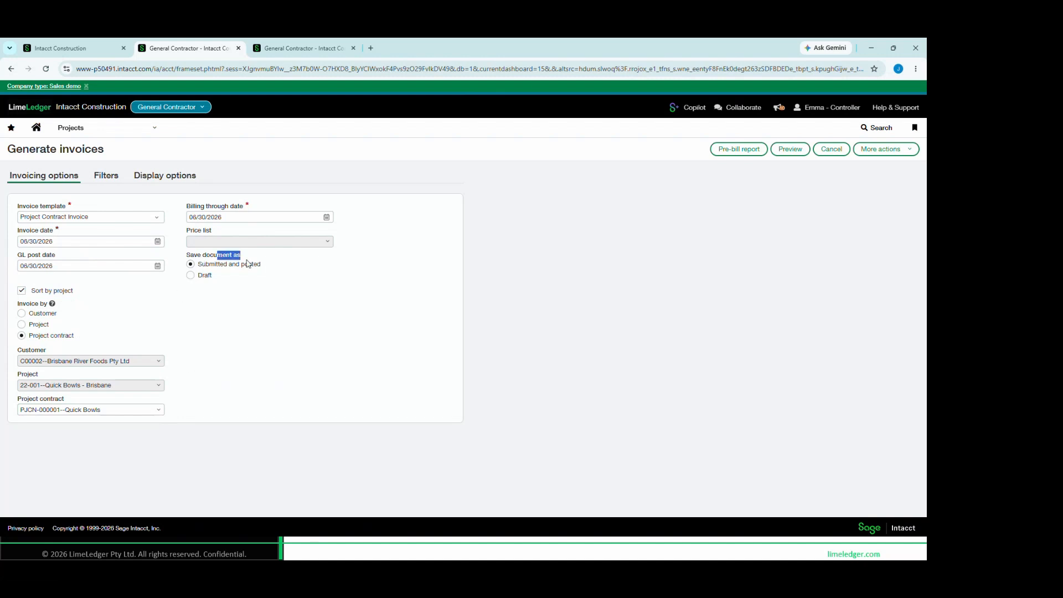
{"action": "left_click", "coordinate": [191, 275]}
{"action": "left_click", "coordinate": [790, 149]}
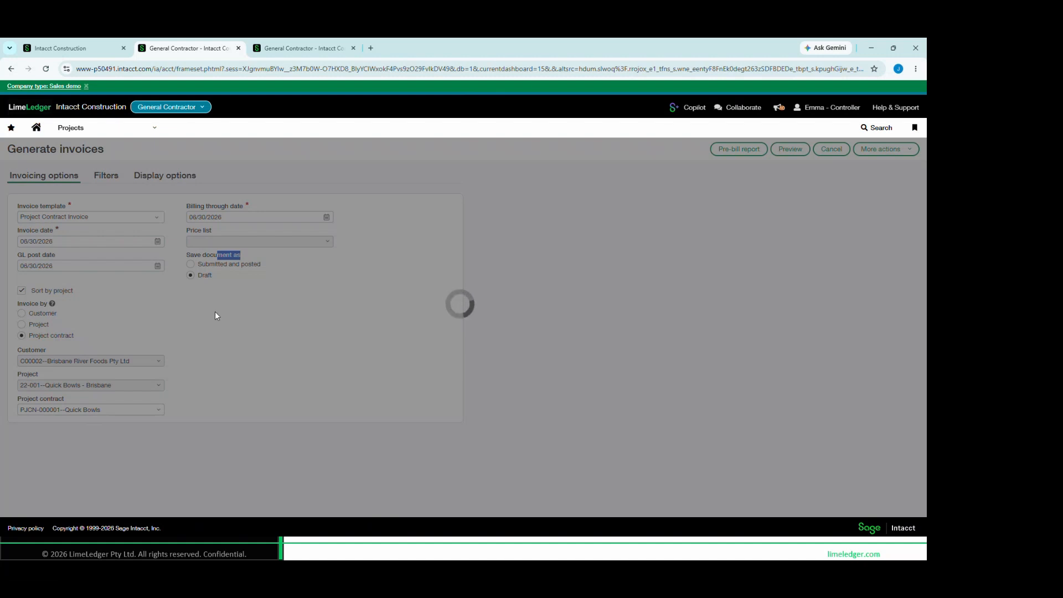
{"action": "left_click", "coordinate": [233, 258]}
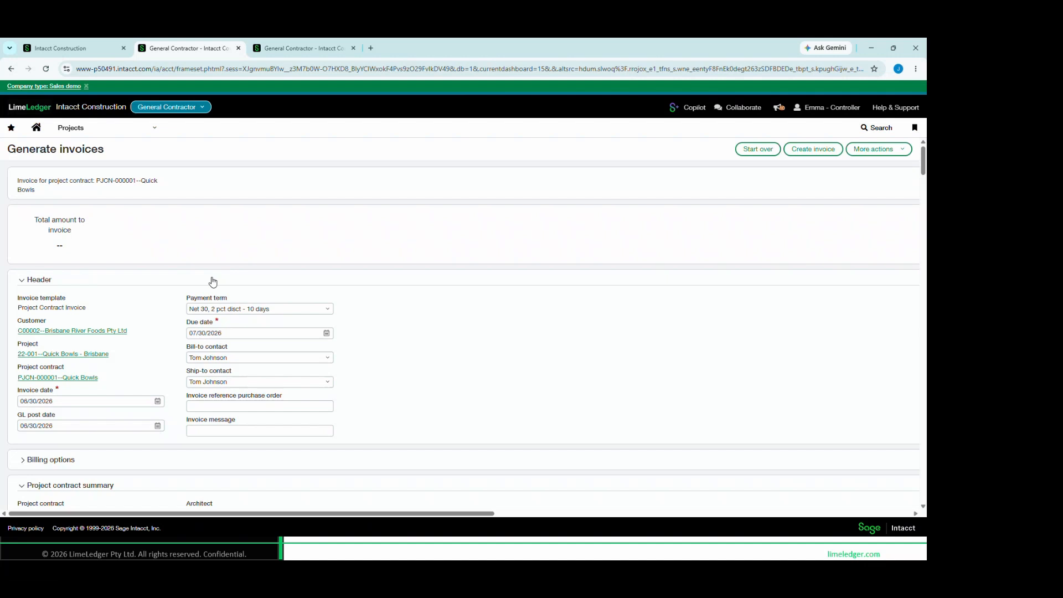
Set the current billing application number to 8 in the project contract summary
{"action": "scroll", "coordinate": [127, 350], "scroll_direction": "down", "scroll_amount": 3}
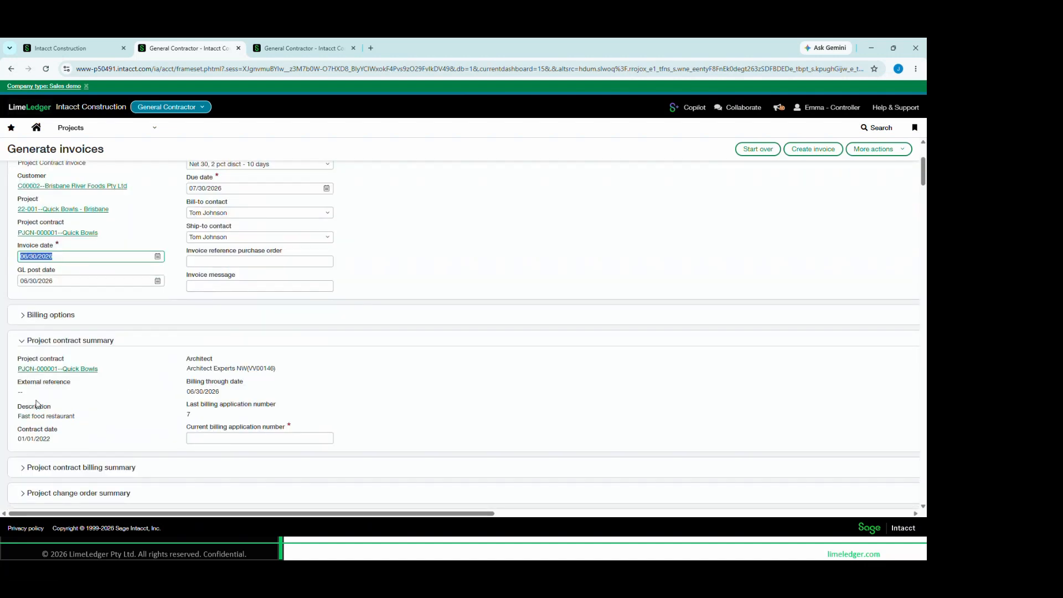
{"action": "scroll", "coordinate": [38, 405], "scroll_direction": "down", "scroll_amount": 3}
{"action": "left_click_drag", "start_coordinate": [188, 262], "coordinate": [284, 272]}
{"action": "left_click", "coordinate": [220, 278]}
{"action": "left_click", "coordinate": [215, 296]}
{"action": "type", "text": "8"}
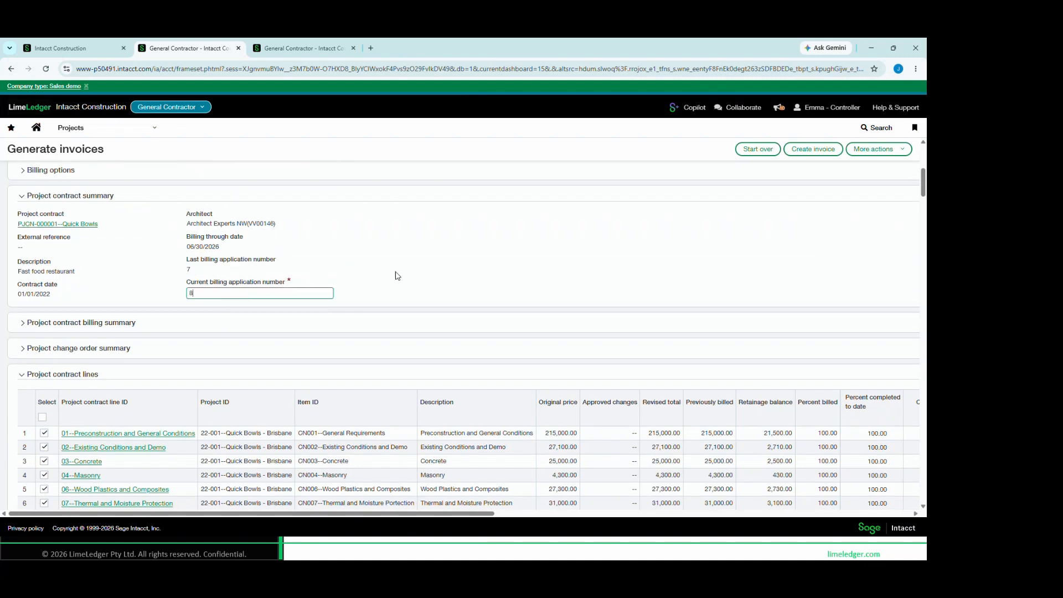
Examine the project contract billing summary, collapse it, and view the invoice's project contract lines
{"action": "scroll", "coordinate": [418, 262], "scroll_direction": "down", "scroll_amount": 2}
{"action": "left_click", "coordinate": [114, 225]}
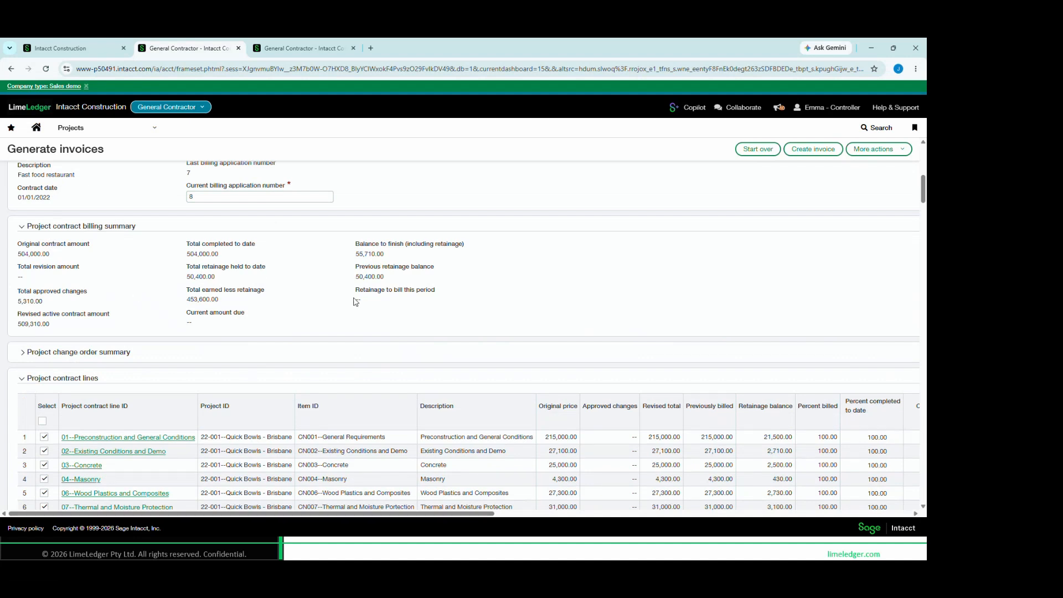
{"action": "left_click", "coordinate": [21, 229]}
{"action": "scroll", "coordinate": [87, 297], "scroll_direction": "down", "scroll_amount": 1}
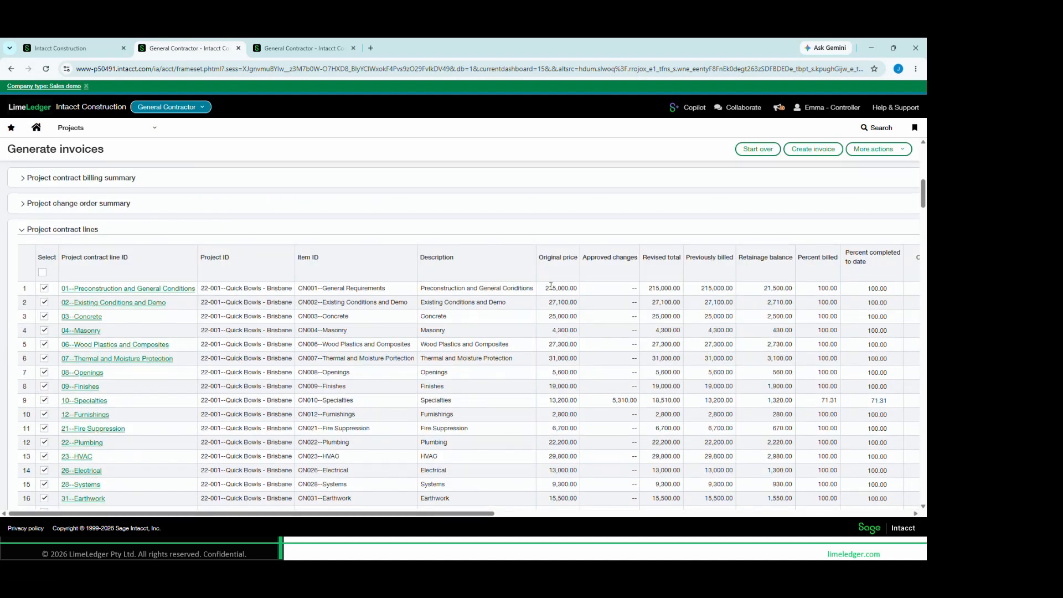
{"action": "left_click", "coordinate": [516, 286]}
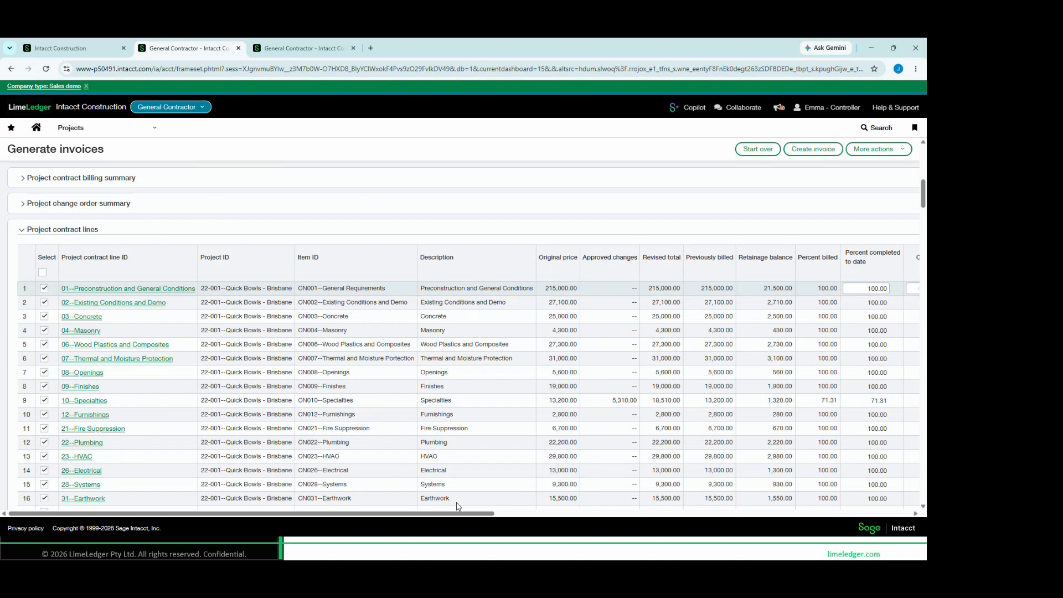
Set the Specialties line's percent completed to date to 80, and its amount completed this period to 2,000
{"action": "left_click_drag", "start_coordinate": [461, 515], "coordinate": [567, 514]}
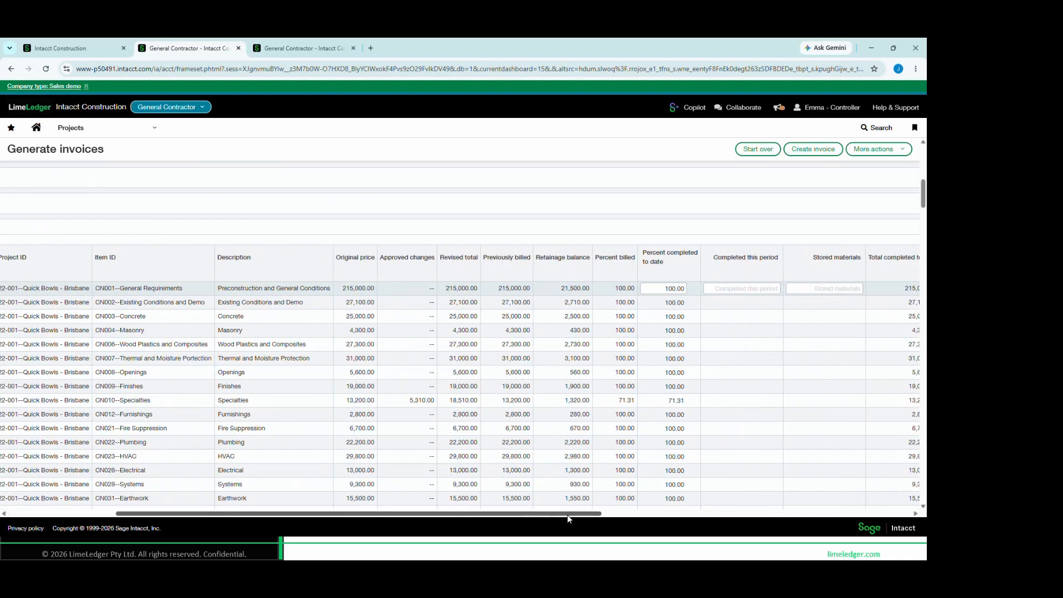
{"action": "left_click", "coordinate": [671, 401]}
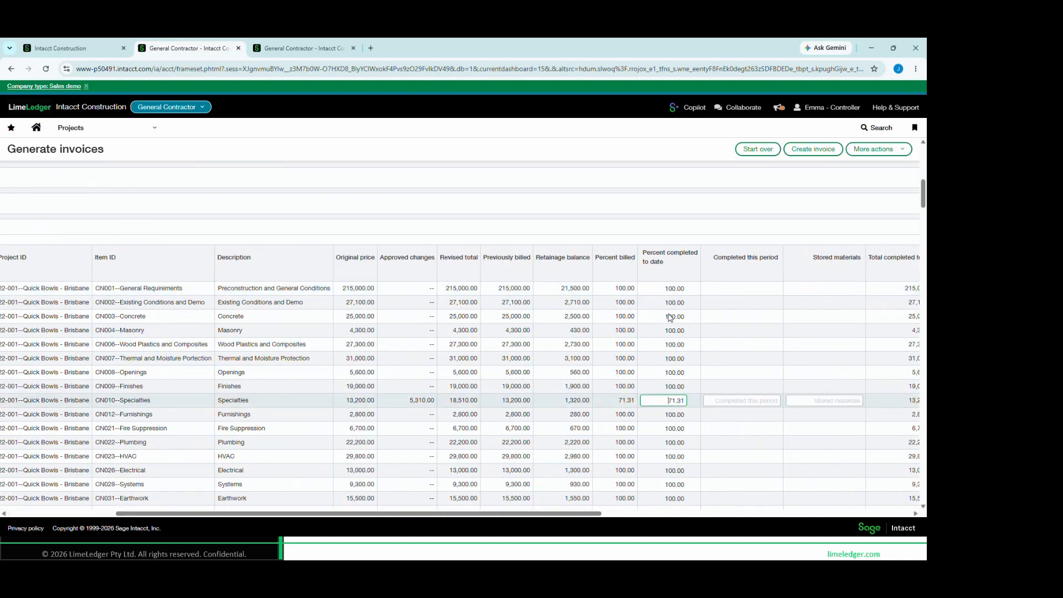
{"action": "scroll", "coordinate": [664, 413], "scroll_direction": "down", "scroll_amount": 2}
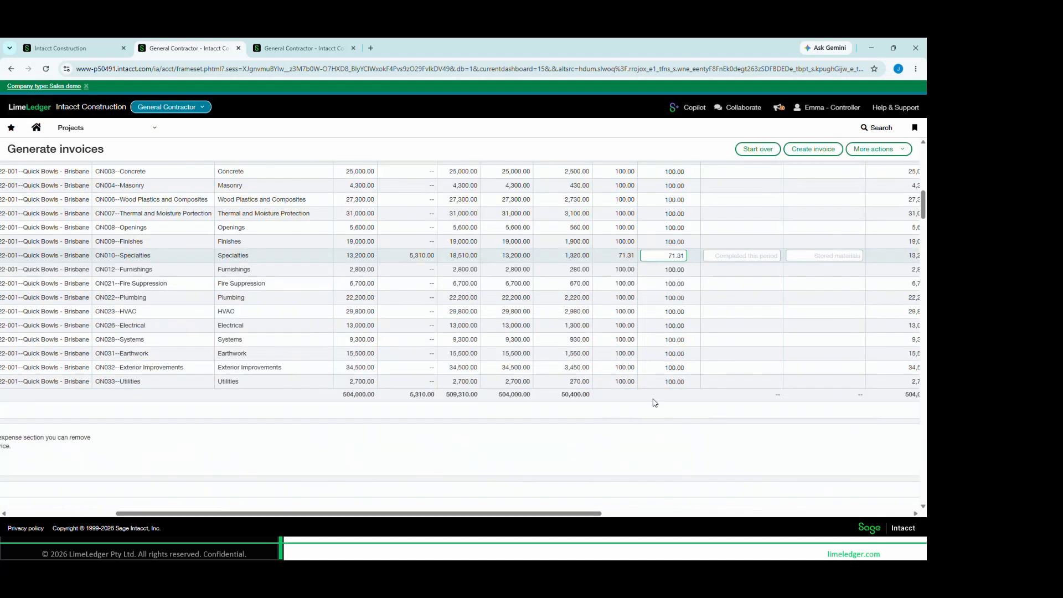
{"action": "scroll", "coordinate": [655, 404], "scroll_direction": "up", "scroll_amount": 1}
{"action": "left_click_drag", "start_coordinate": [668, 353], "coordinate": [701, 359]}
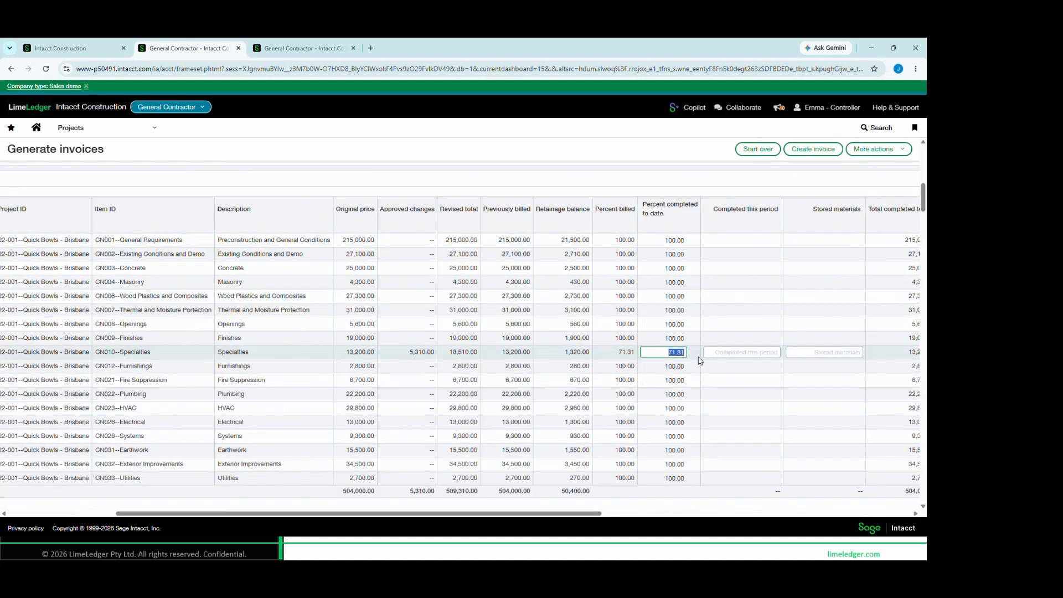
{"action": "type", "text": "80"}
{"action": "key", "text": "Tab"}
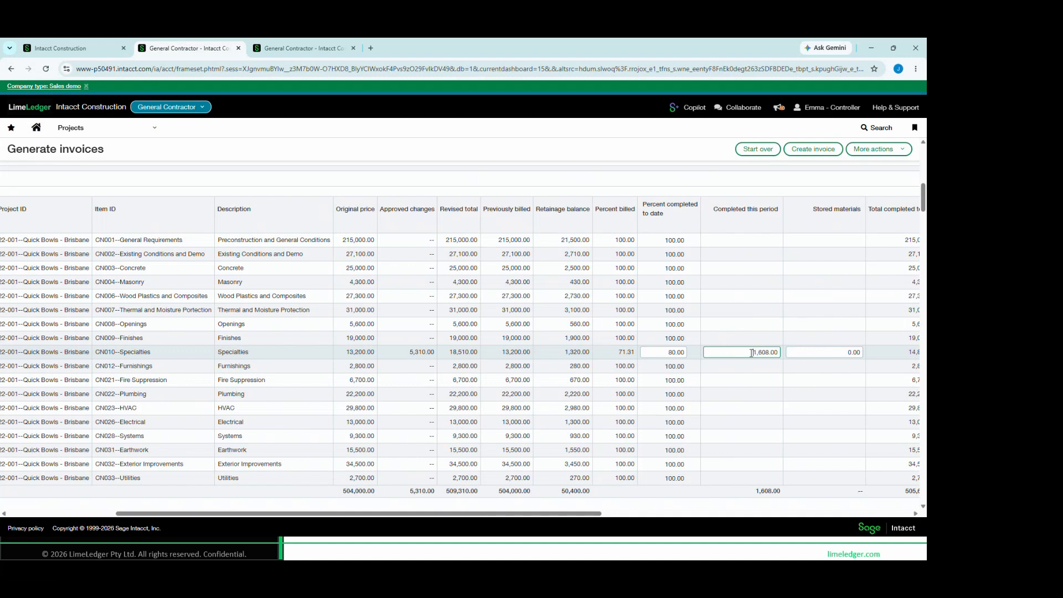
{"action": "type", "text": "2000"}
{"action": "key", "text": "Tab"}
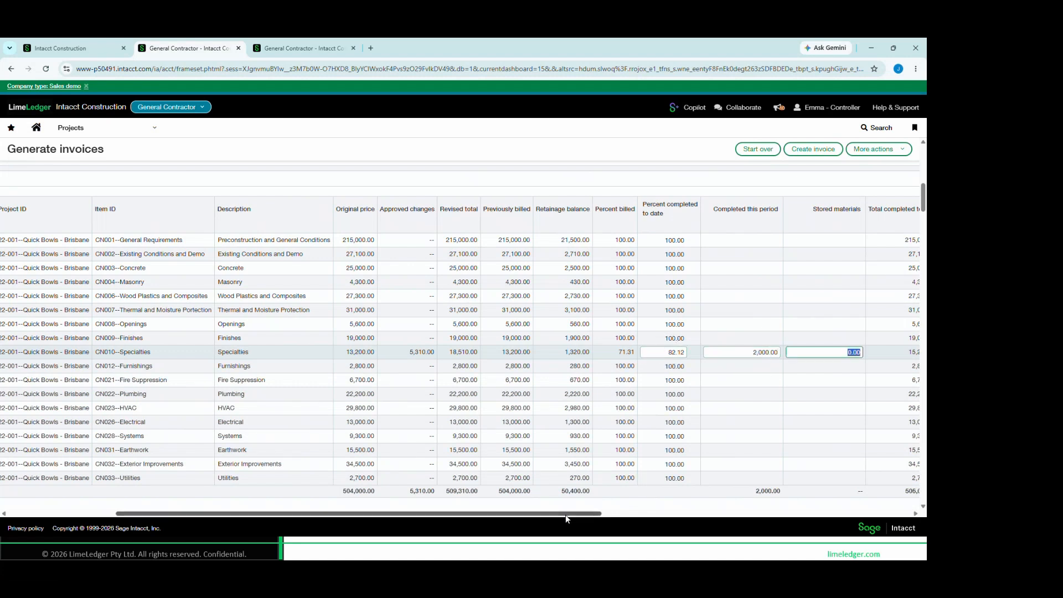
Set the Specialties line's retainage percent to 5 and its retainage to hold this period to 800
{"action": "left_click_drag", "start_coordinate": [566, 514], "coordinate": [885, 528]}
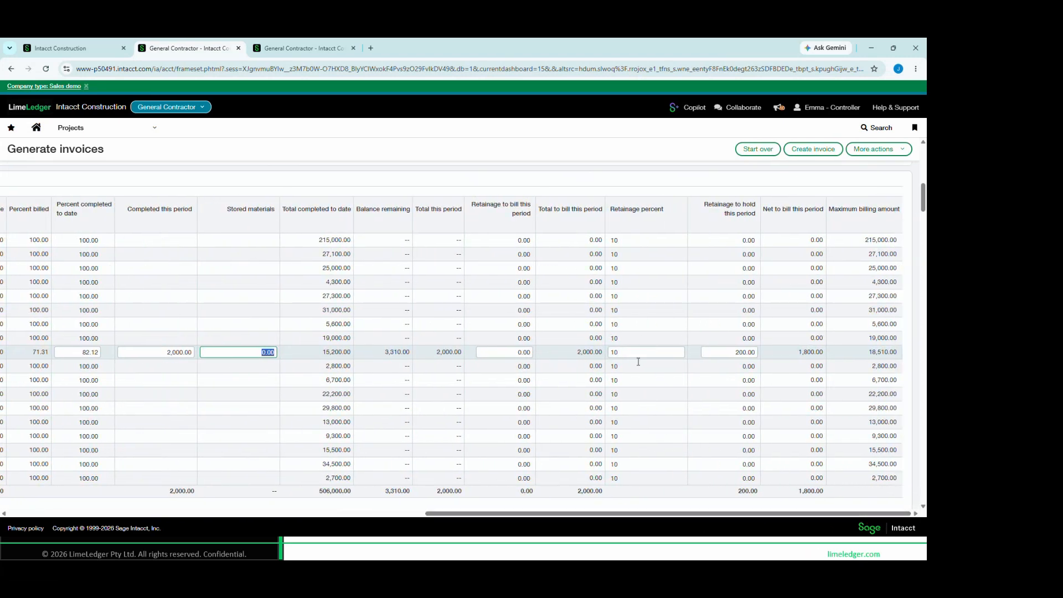
{"action": "double_click", "coordinate": [619, 353]}
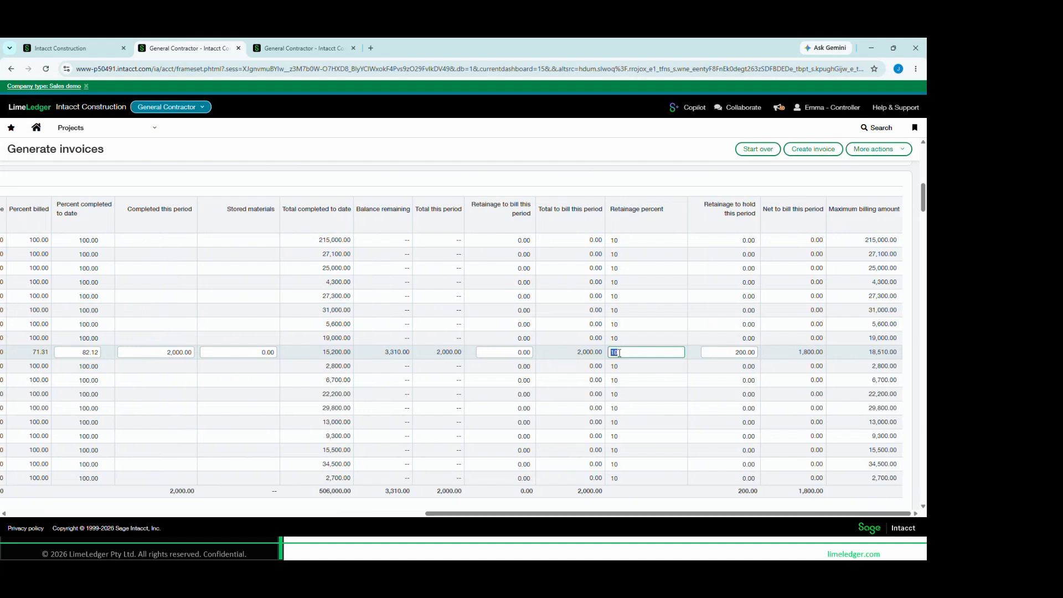
{"action": "type", "text": "5"}
{"action": "left_click", "coordinate": [705, 353]}
{"action": "left_click_drag", "start_coordinate": [735, 353], "coordinate": [761, 355]}
{"action": "type", "text": "800"}
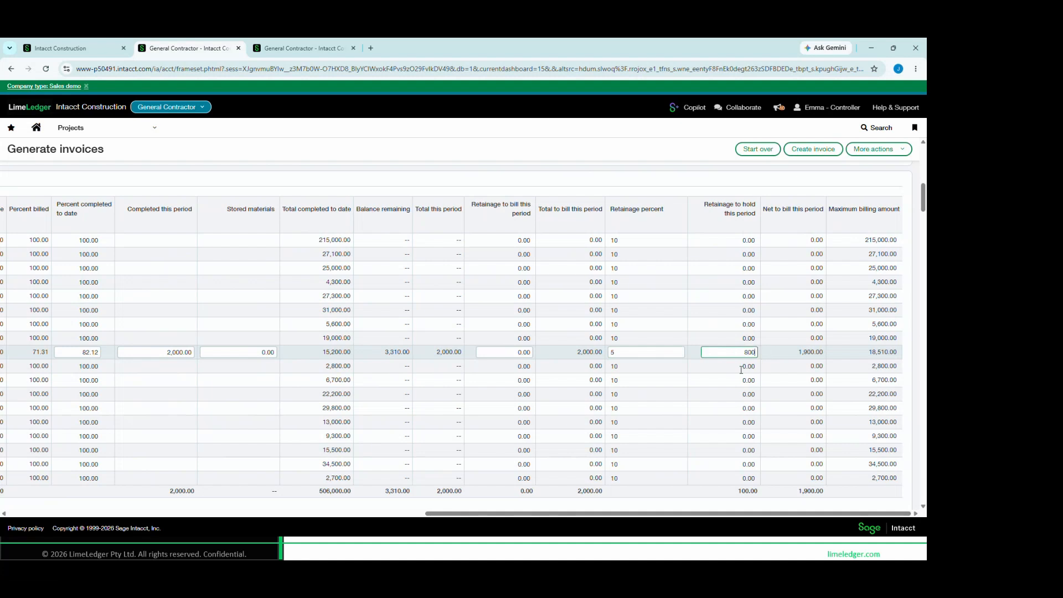
{"action": "left_click", "coordinate": [677, 352]}
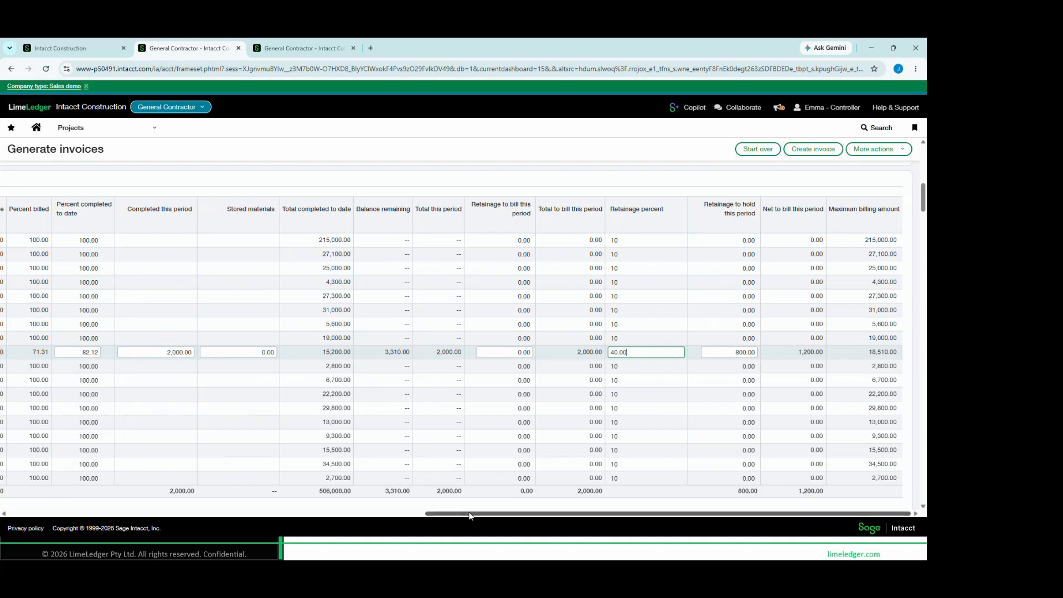
Leave the invoice preview and open the Project Performance dashboard from the favourites
{"action": "left_click_drag", "start_coordinate": [470, 515], "coordinate": [355, 514]}
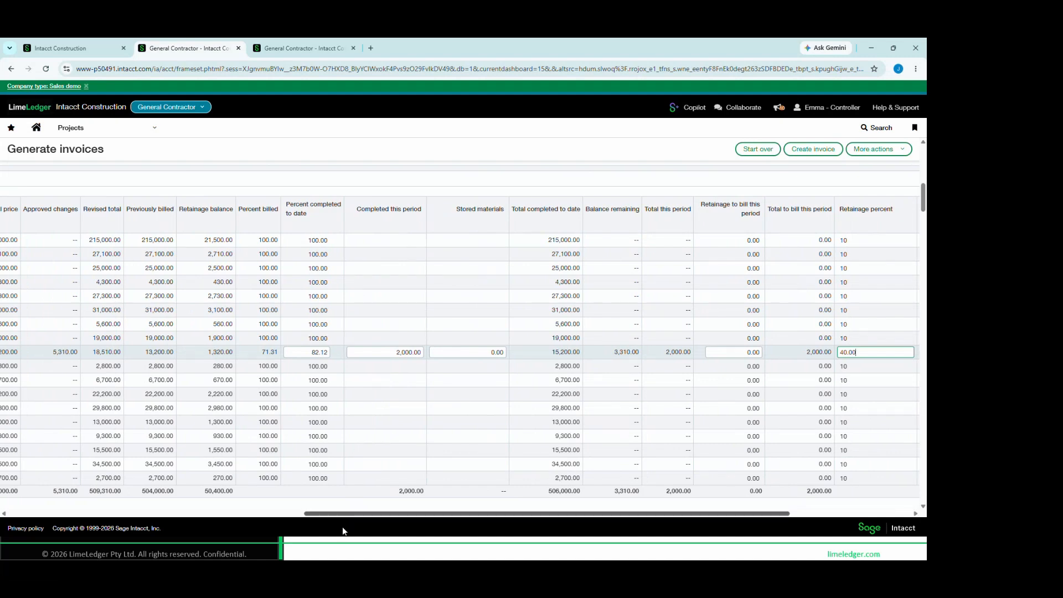
{"action": "left_click_drag", "start_coordinate": [340, 518], "coordinate": [62, 521]}
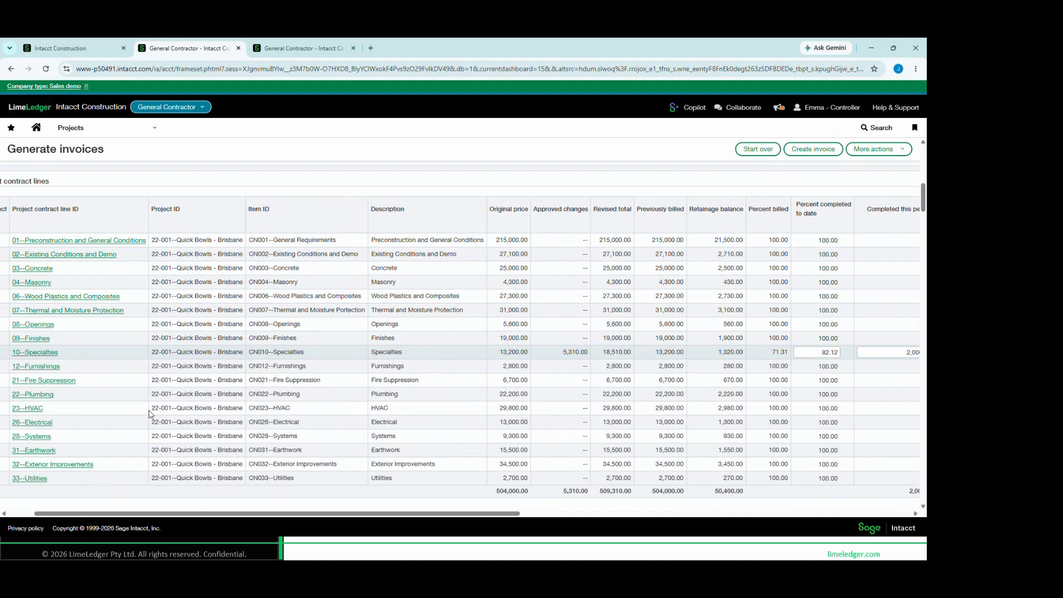
{"action": "scroll", "coordinate": [151, 416], "scroll_direction": "up", "scroll_amount": 10}
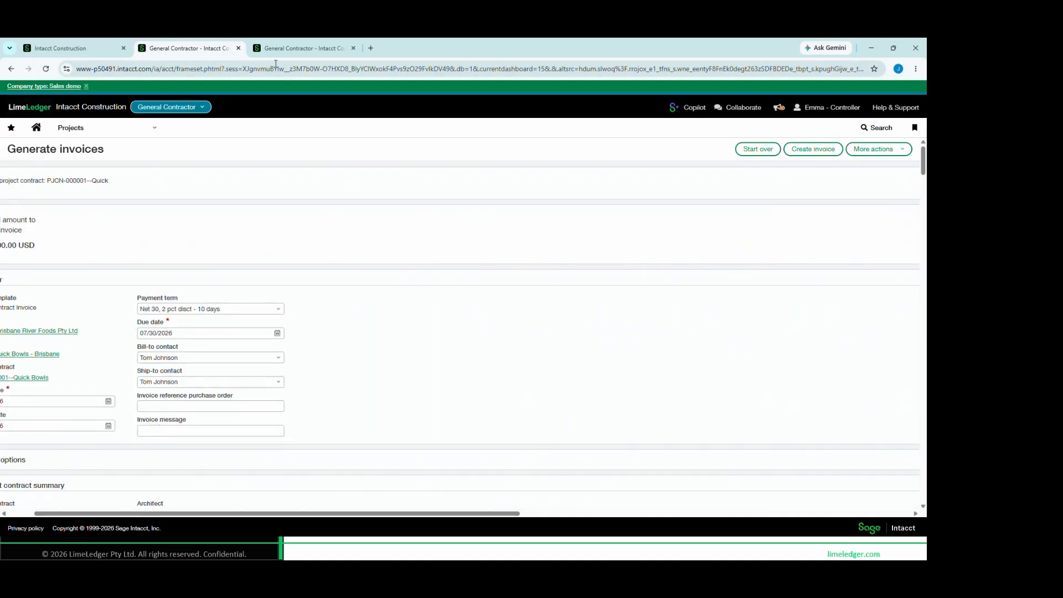
{"action": "left_click", "coordinate": [11, 128]}
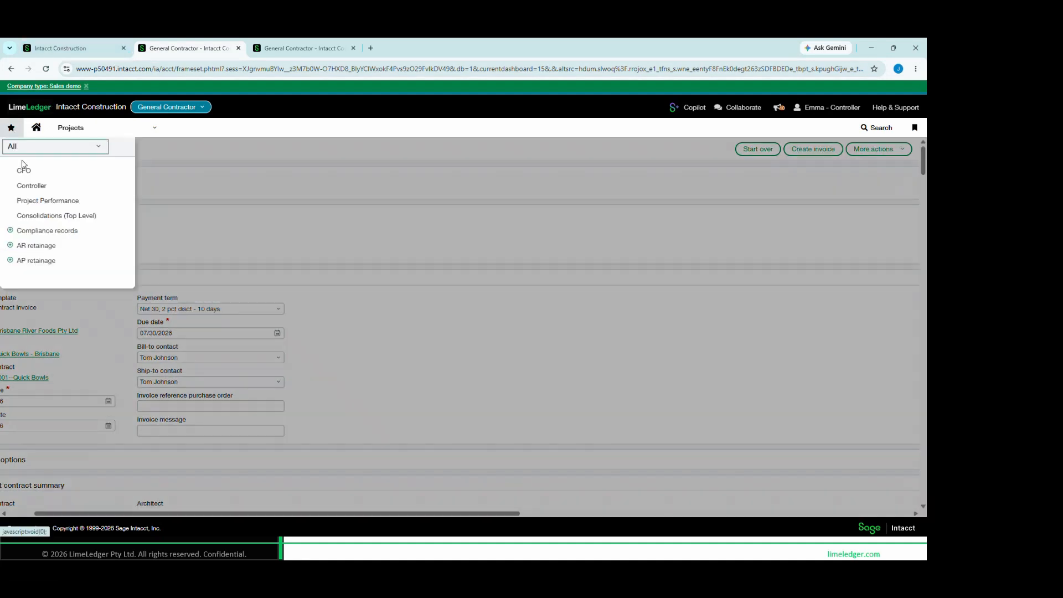
{"action": "left_click", "coordinate": [36, 201]}
{"action": "left_click", "coordinate": [506, 130]}
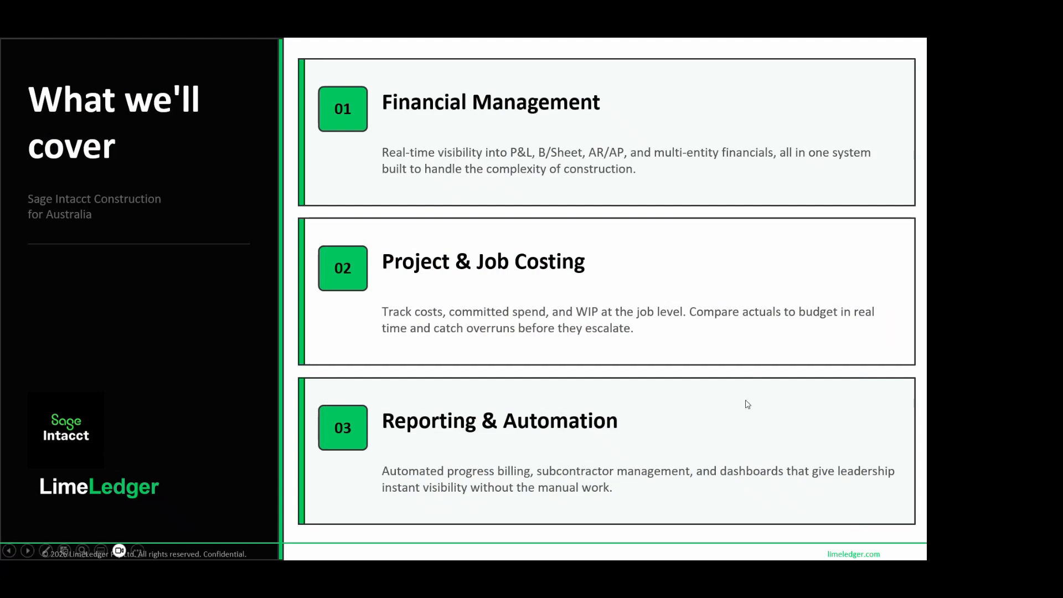
{"action": "left_click", "coordinate": [746, 400]}
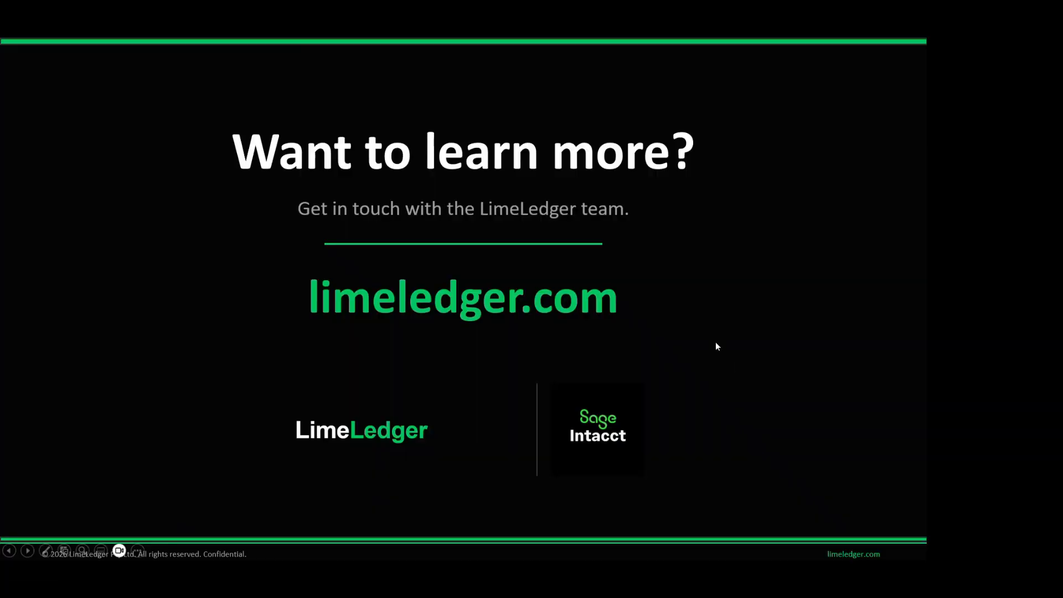